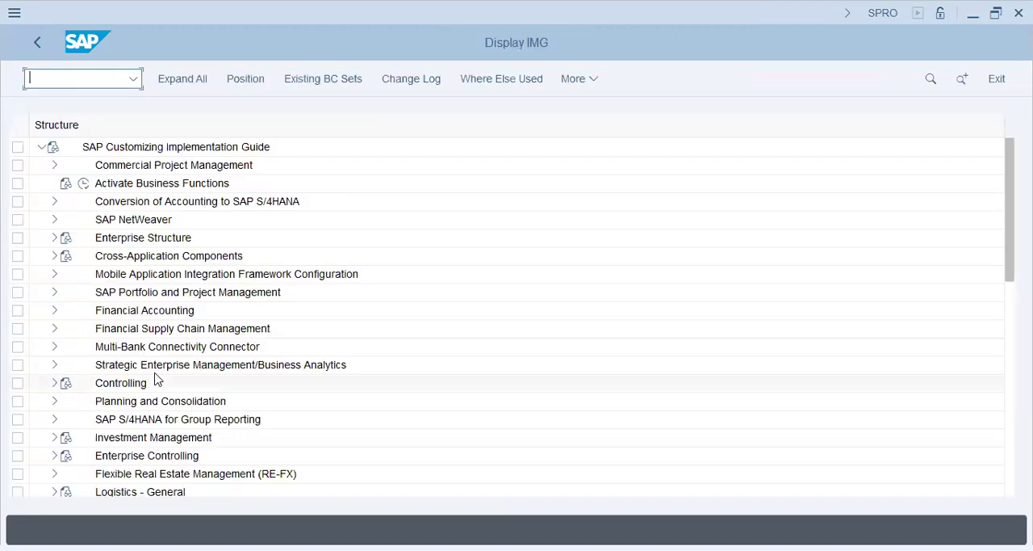
Open Define Account Groups with Screen Layout (Customers) under Accounts Receivable and Accounts Payable, in the preparations for customer master data.
click(55, 312)
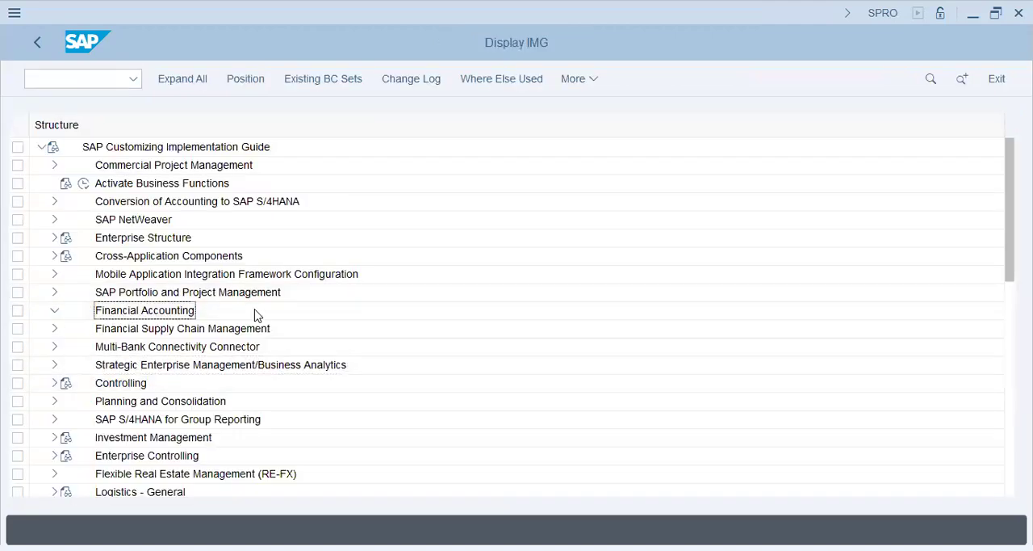
click(67, 310)
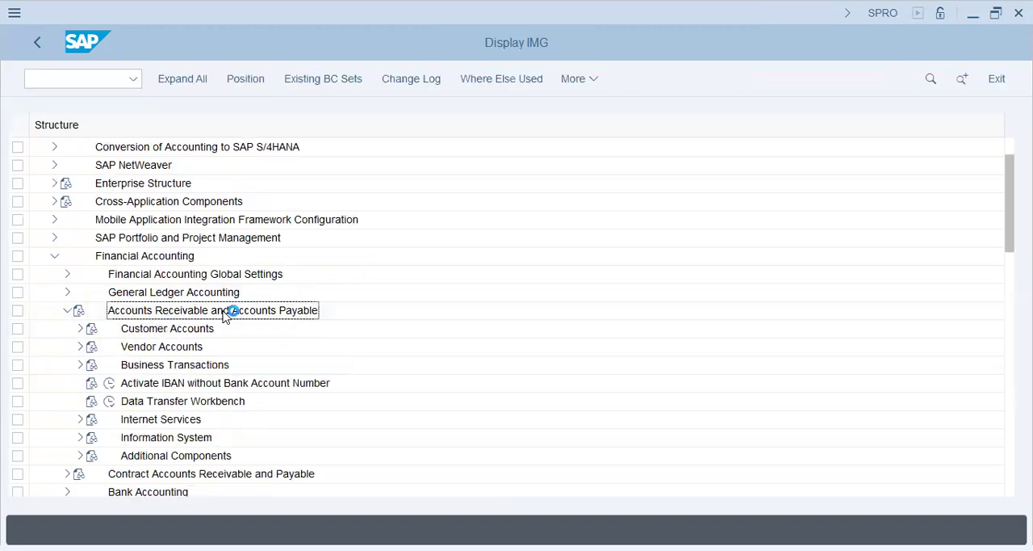
click(79, 329)
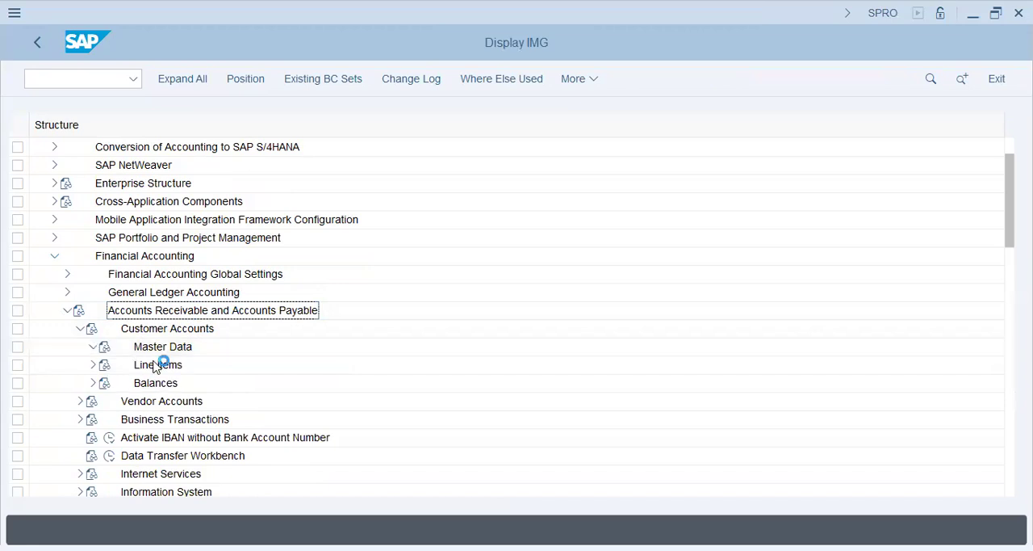
click(93, 346)
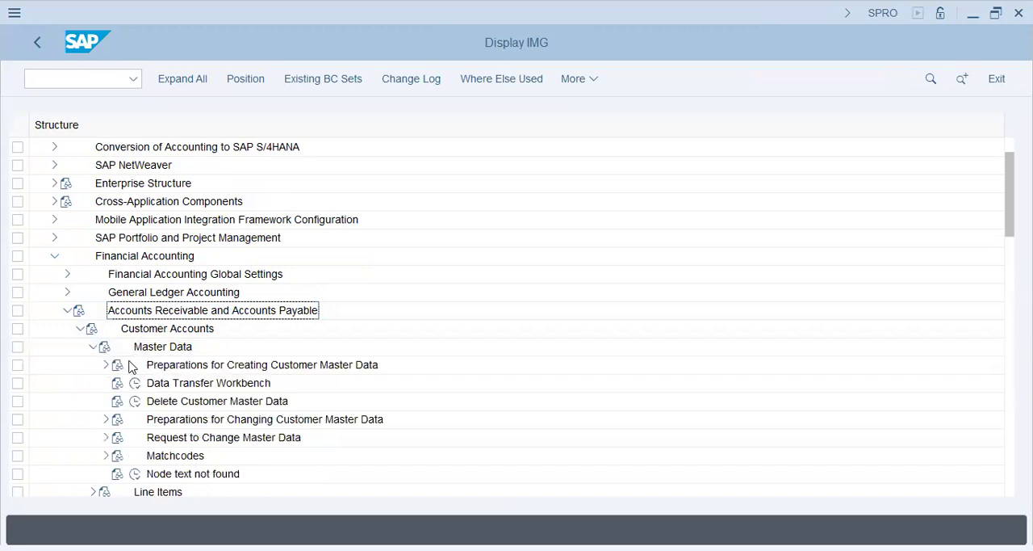
click(106, 364)
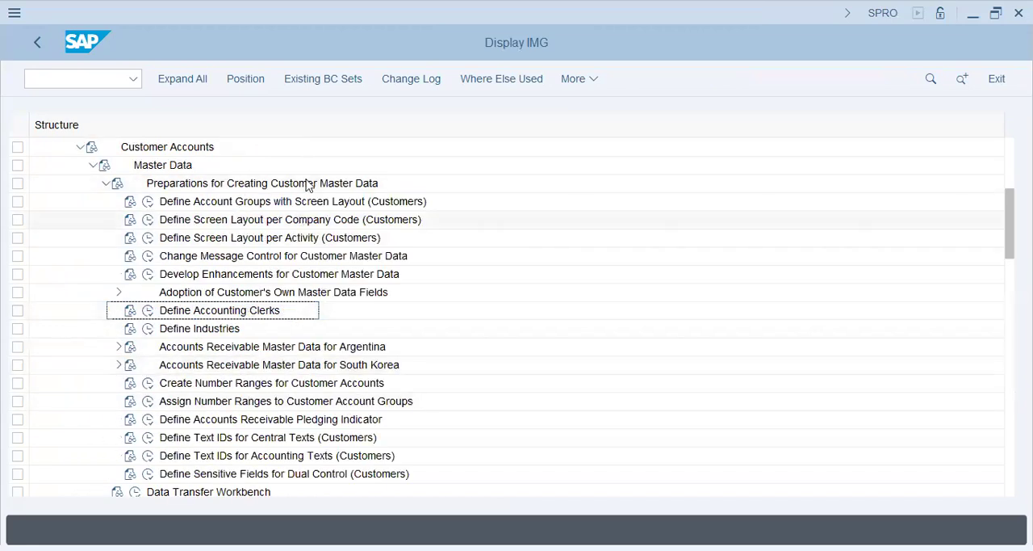
click(300, 204)
click(147, 201)
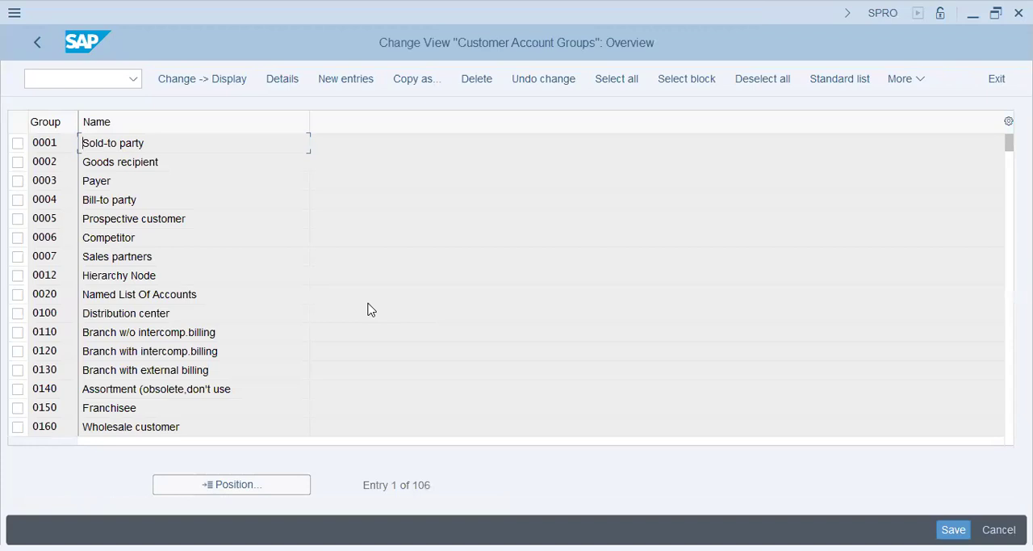
Look up group DT72 among the customer account groups, check its name, and return to the customizing structure.
click(269, 485)
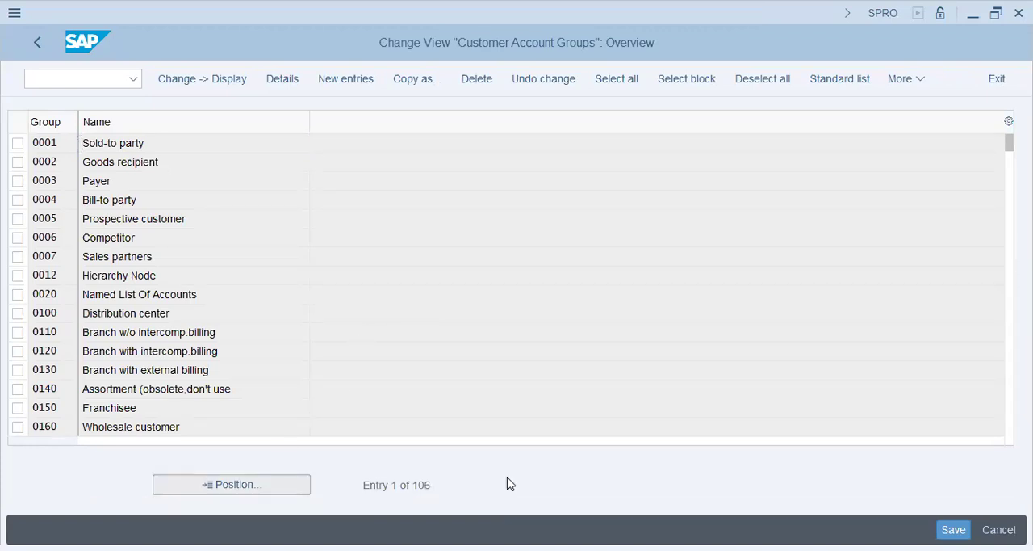
text(dt72)
key(Return)
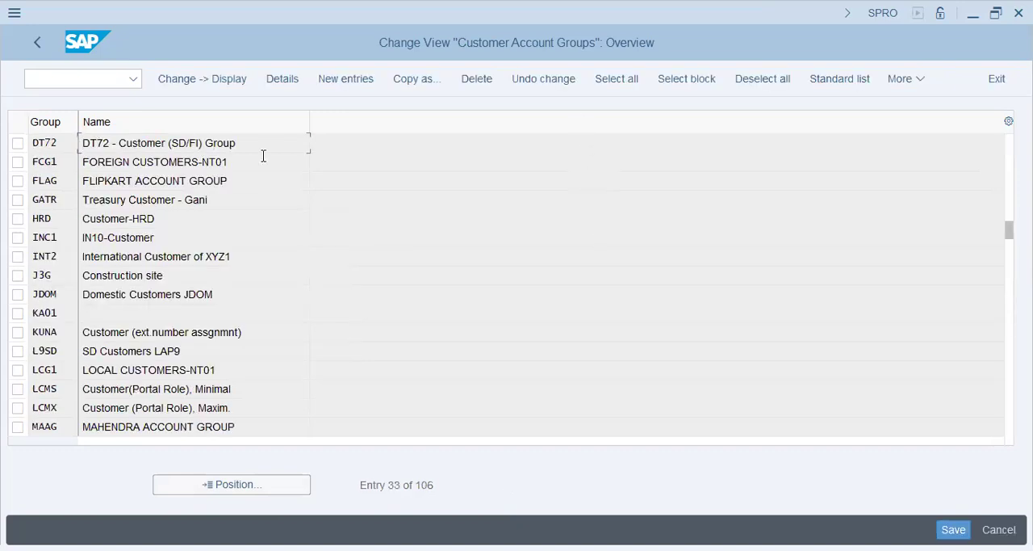
drag(261, 148, 5, 160)
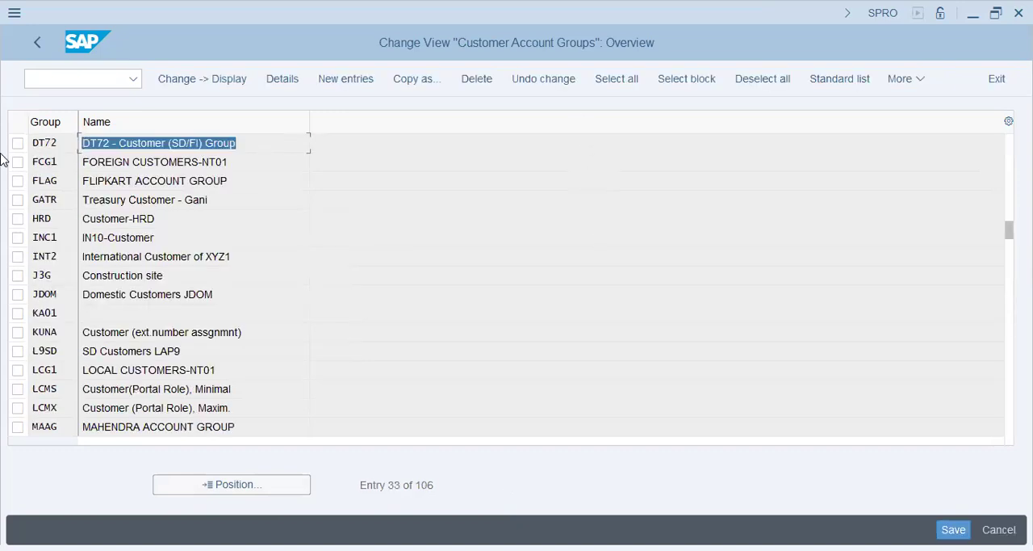
click(42, 36)
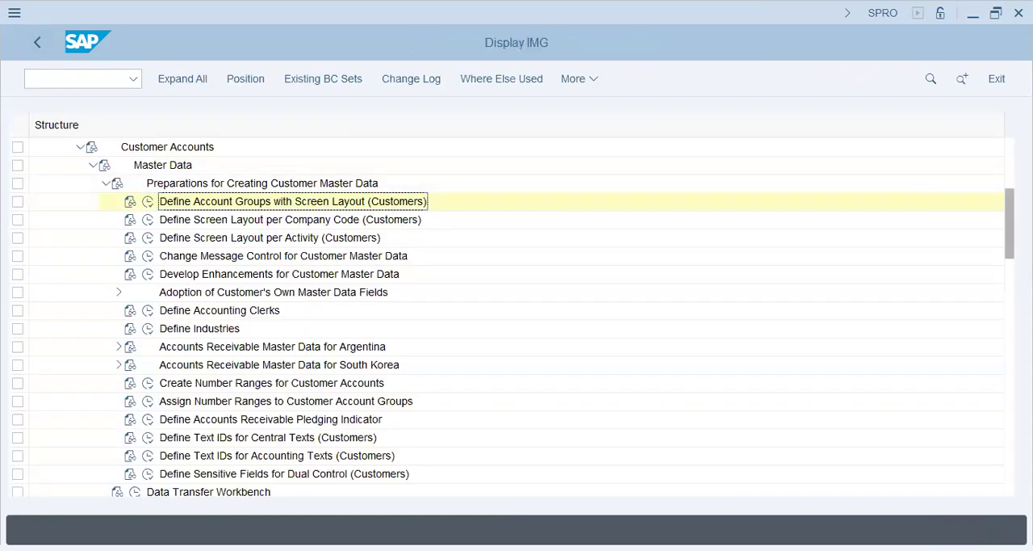
Collapse the Accounts Receivable and Accounts Payable and Financial Accounting nodes, and expand Cross-Application Components.
drag(1010, 202, 1010, 148)
click(68, 365)
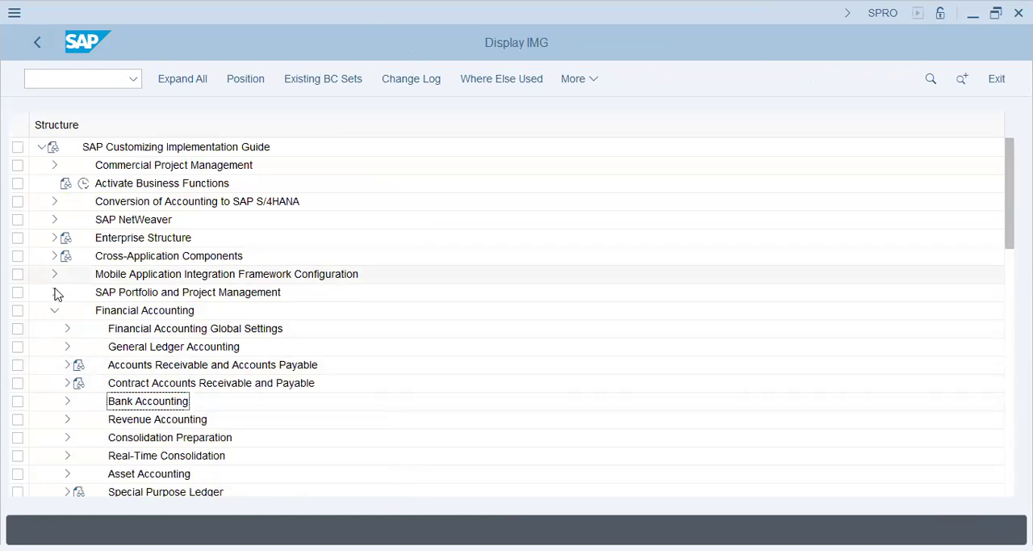
click(54, 310)
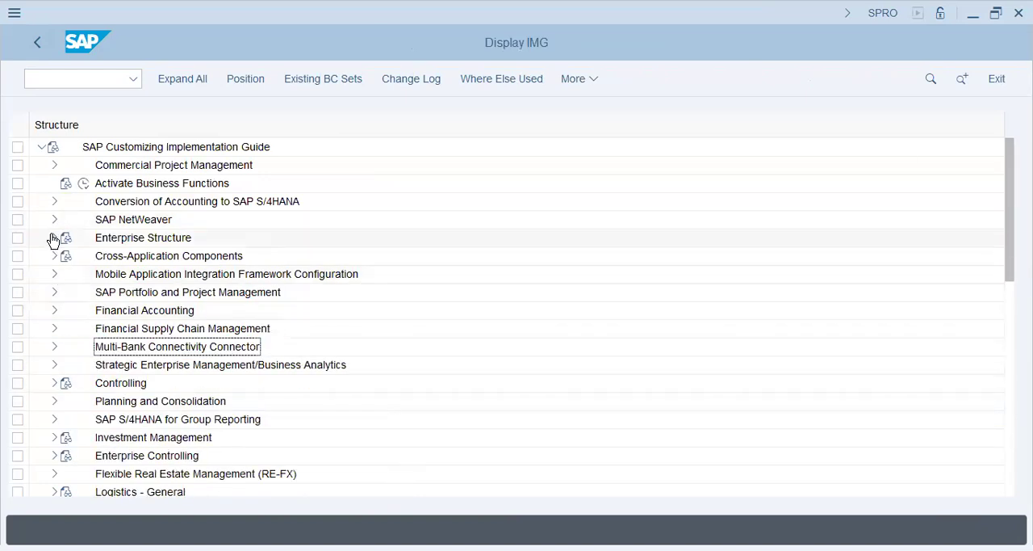
double_click(101, 258)
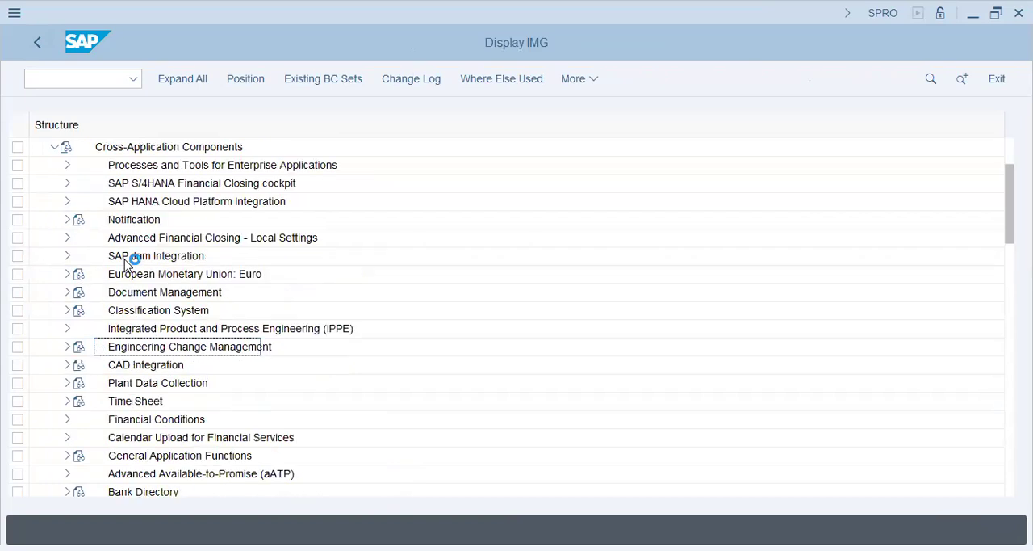
click(97, 150)
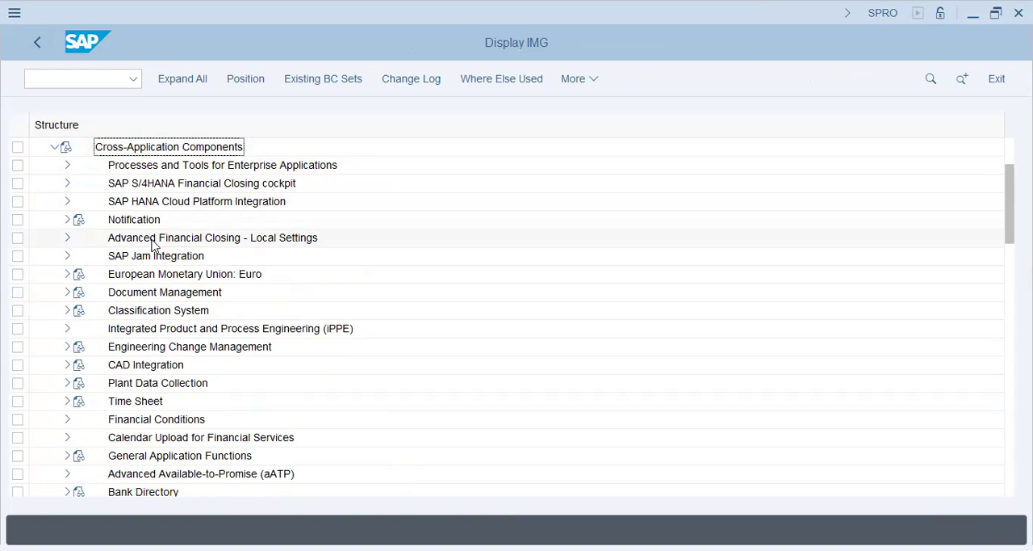
Find SAP Business Partner within Cross-Application Components, expand it and select its Business Partner node.
click(143, 364)
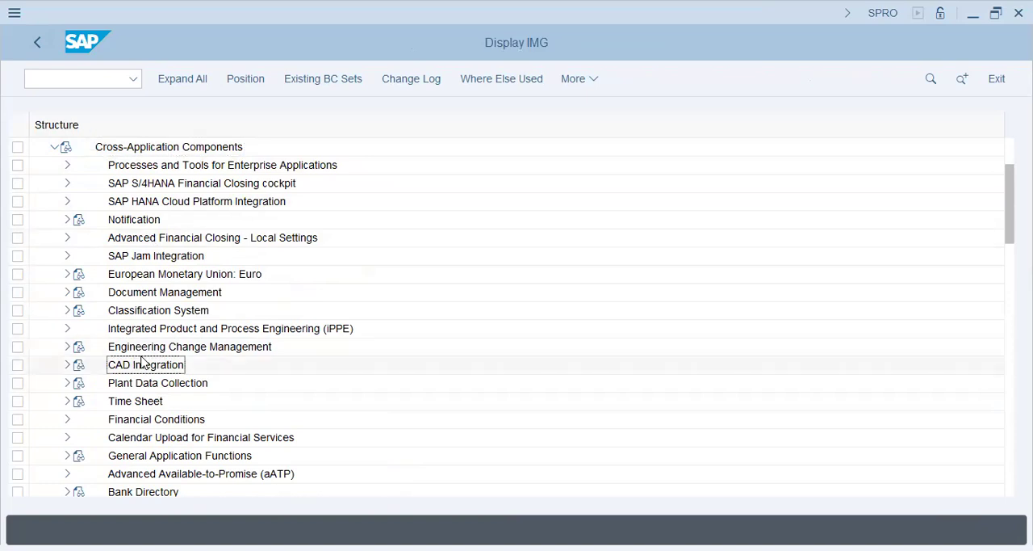
scroll(139, 393, down, 2)
scroll(139, 394, down, 1)
click(137, 398)
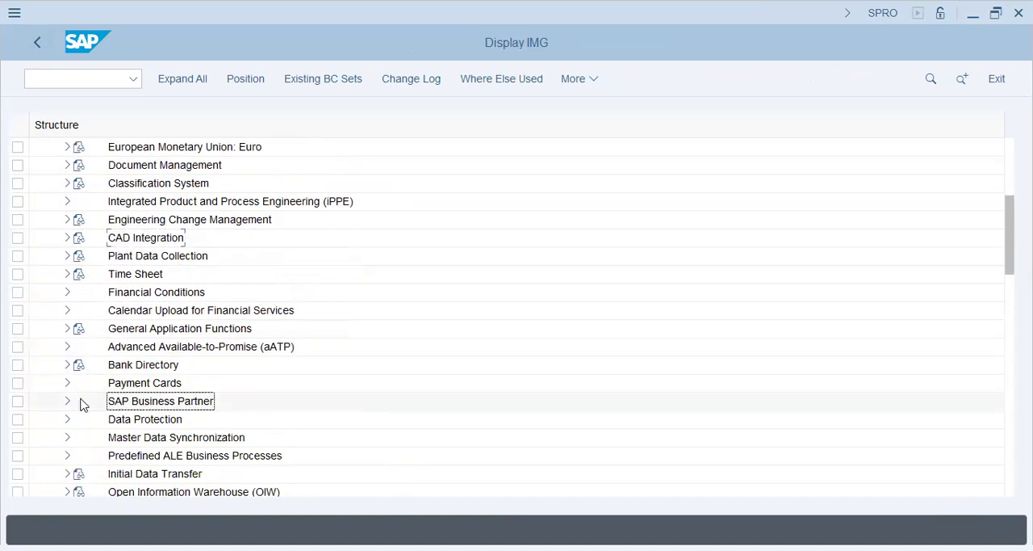
click(133, 408)
scroll(172, 380, up, 4)
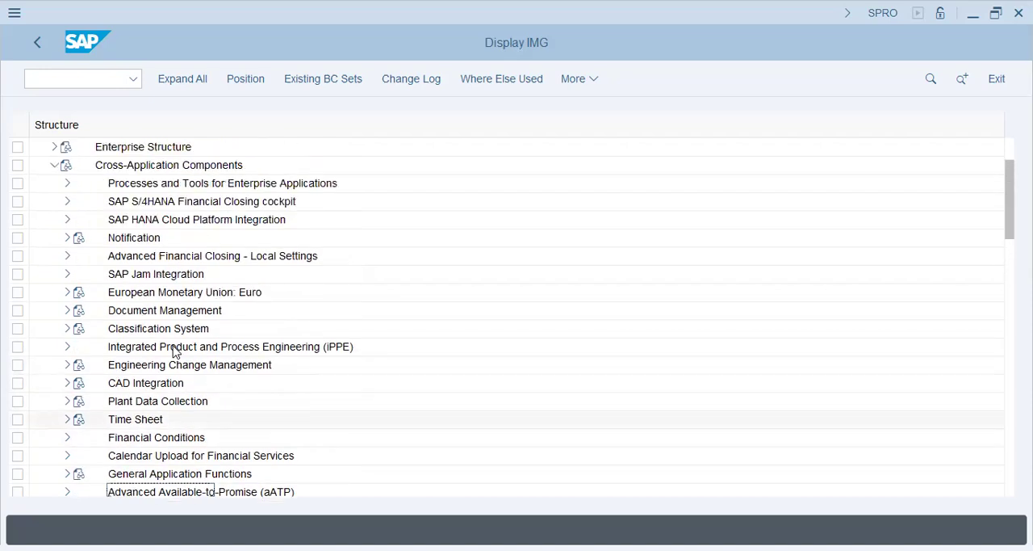
scroll(173, 349, up, 3)
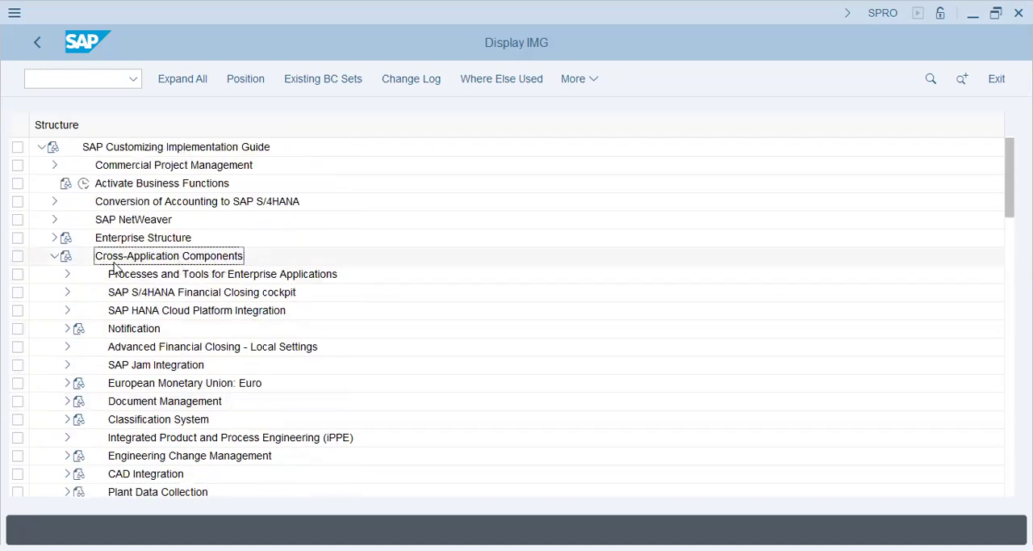
scroll(353, 369, down, 6)
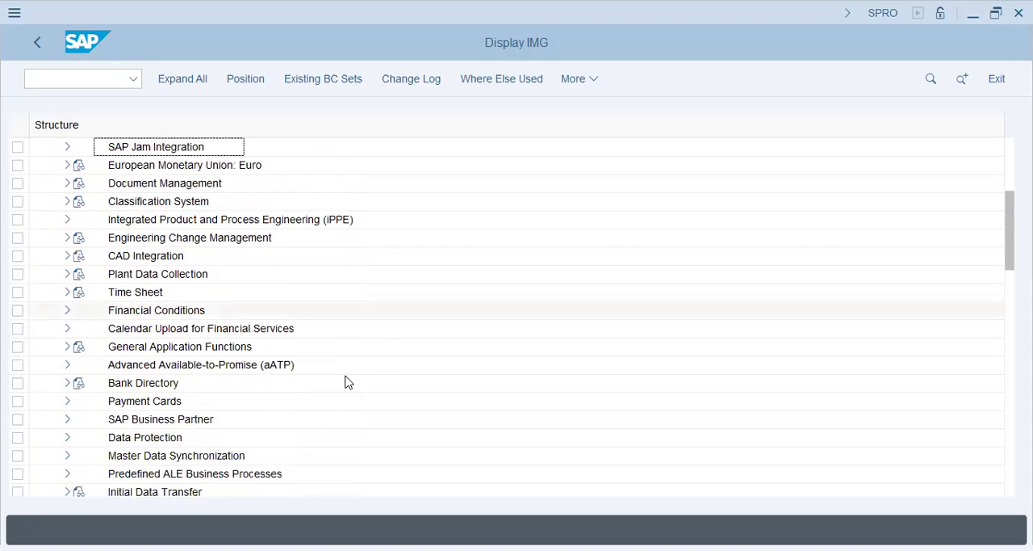
scroll(345, 382, down, 3)
click(182, 294)
click(149, 332)
click(145, 350)
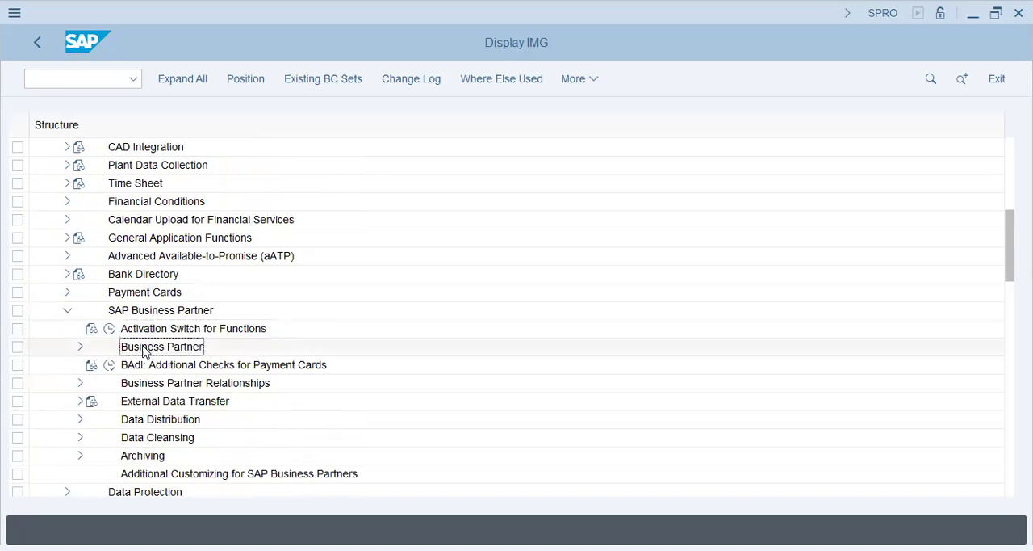
Open the BP groupings overview from the Business Partner basic settings, under Number Ranges and Groupings.
click(80, 346)
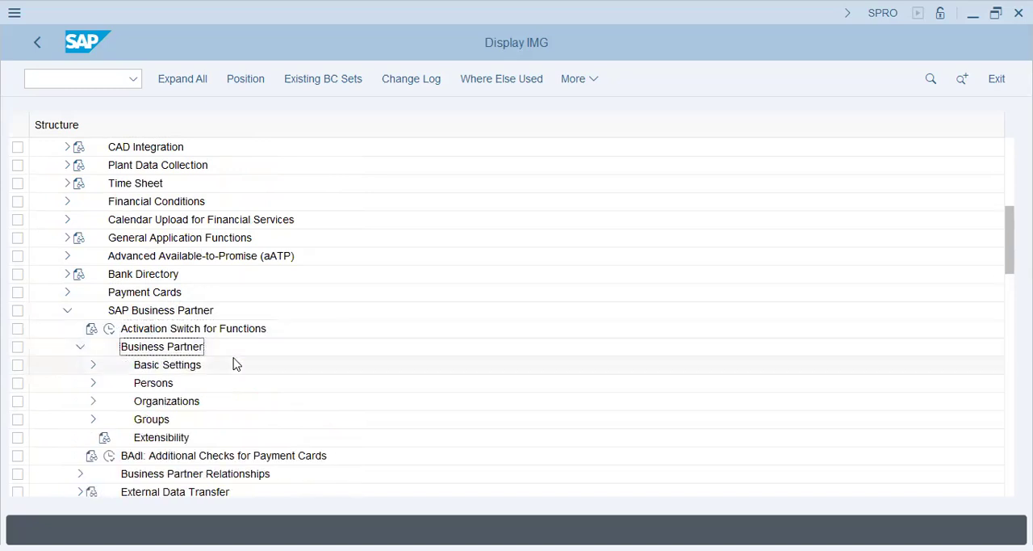
click(92, 365)
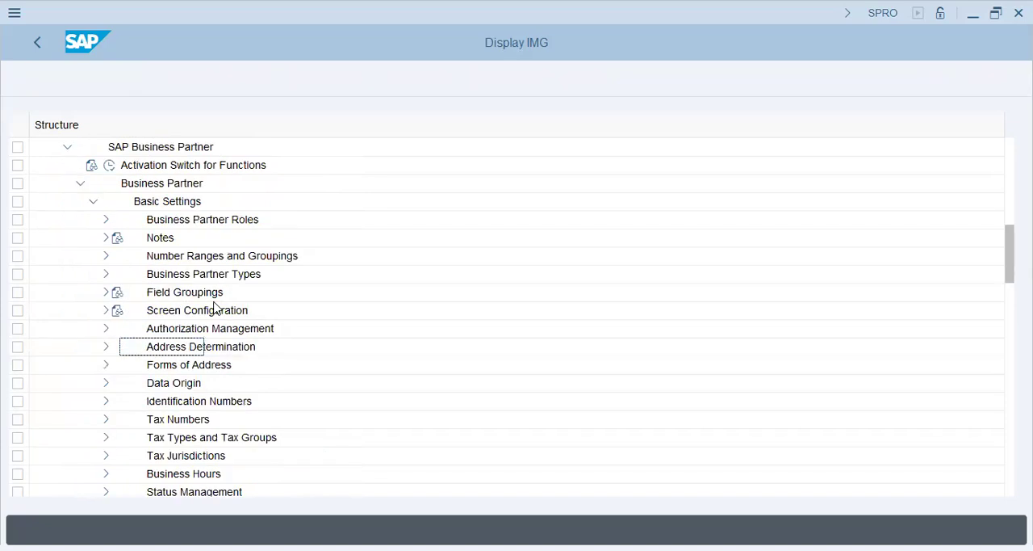
click(125, 259)
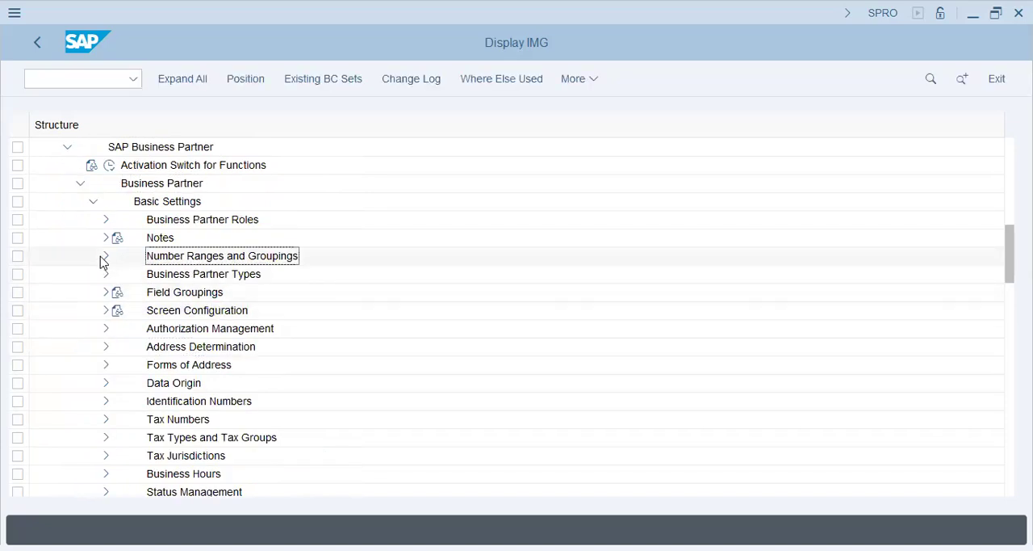
click(103, 257)
click(149, 292)
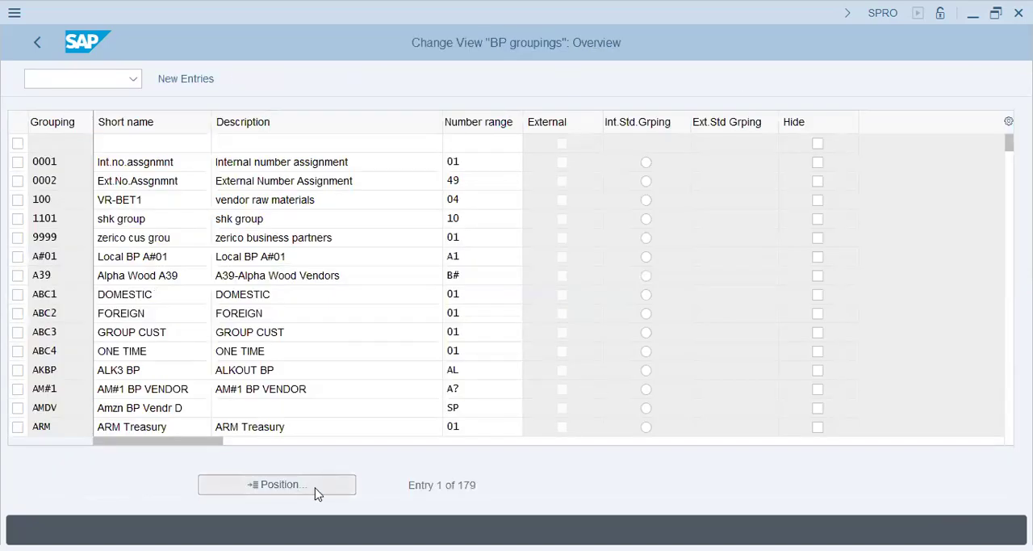
Look up grouping DT72 in the BP groupings and check its short name entry.
click(316, 490)
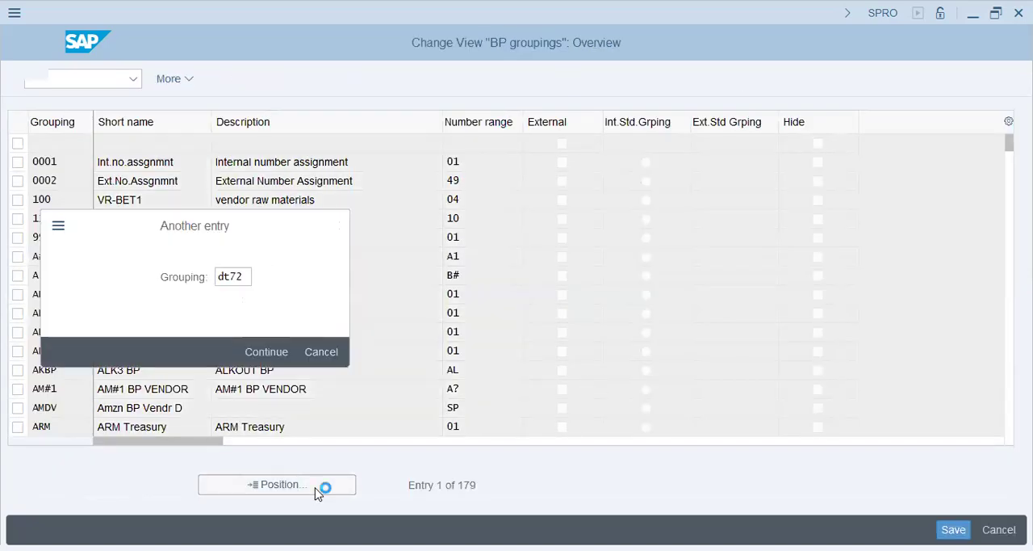
key(Return)
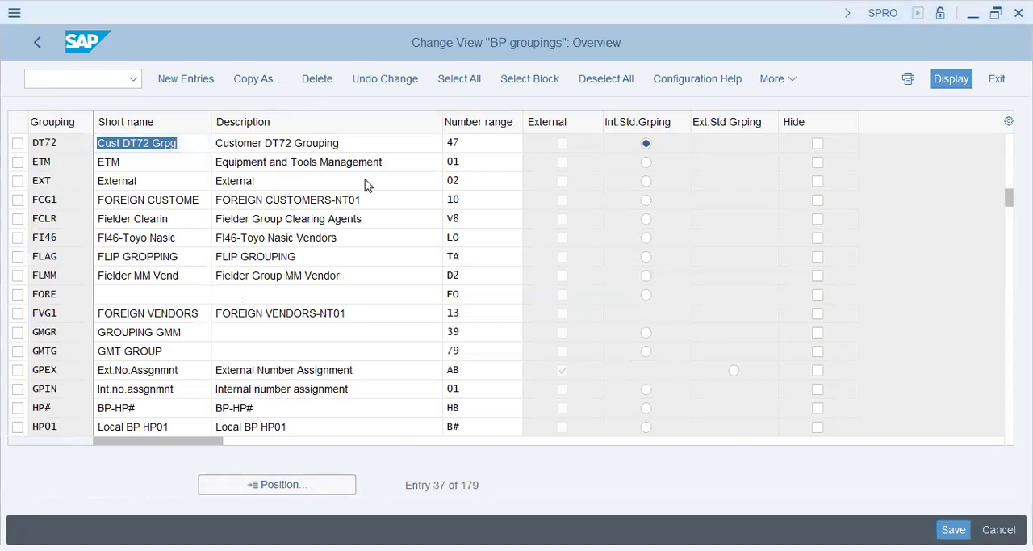
click(136, 143)
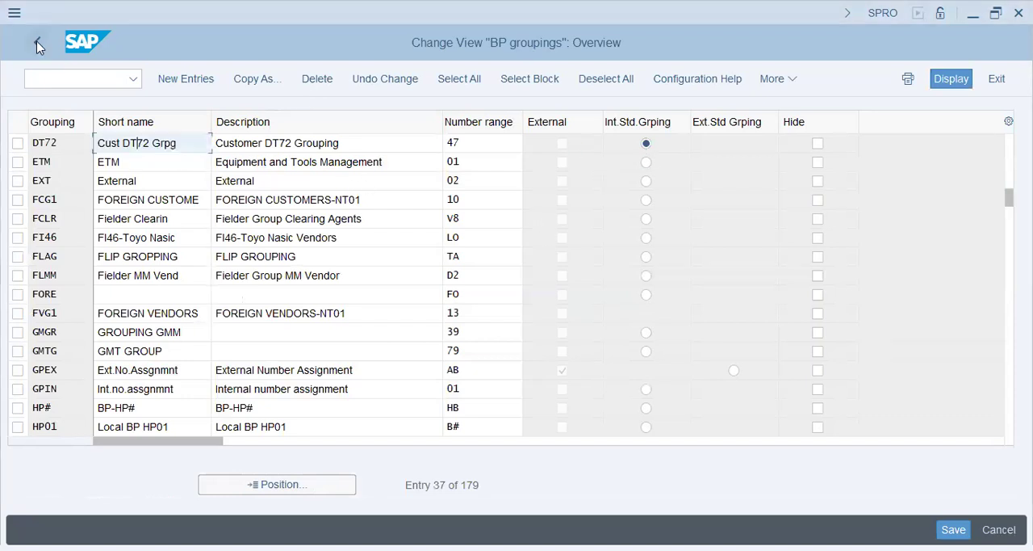
Leave the BP groupings view and start the BP transaction to maintain business partners.
click(67, 81)
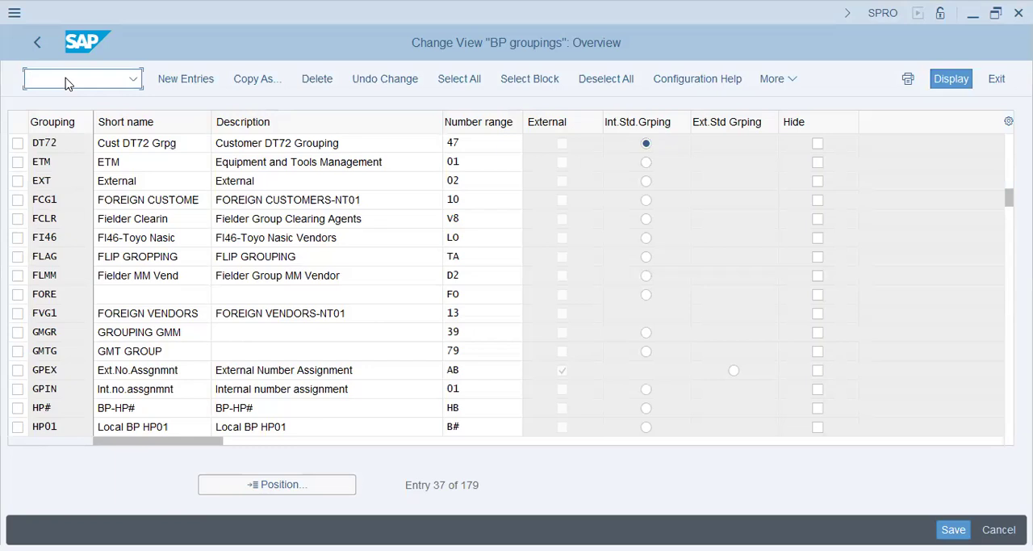
text(/n bp)
key(Return)
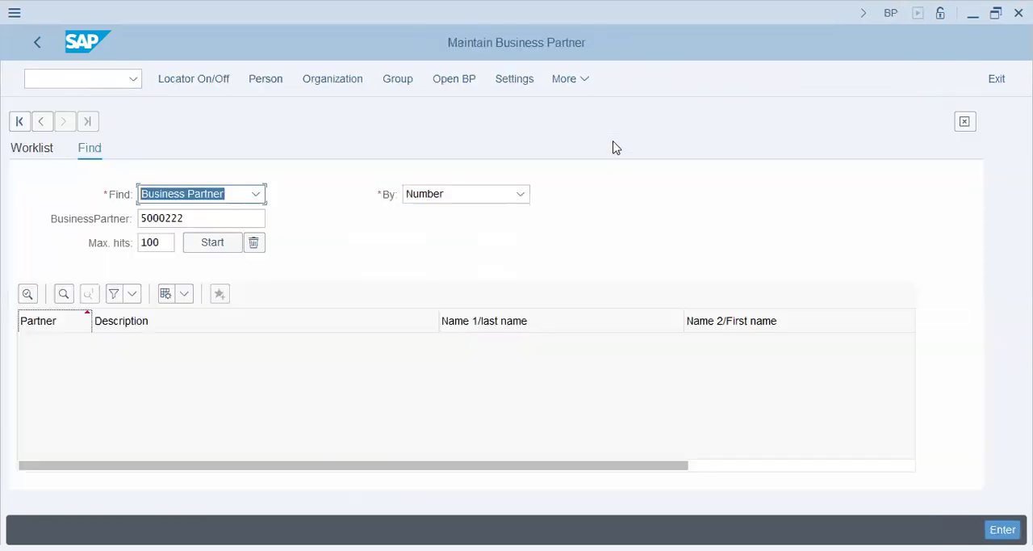
Start opening a business partner and bring up the search help for the Business Partner number.
click(441, 84)
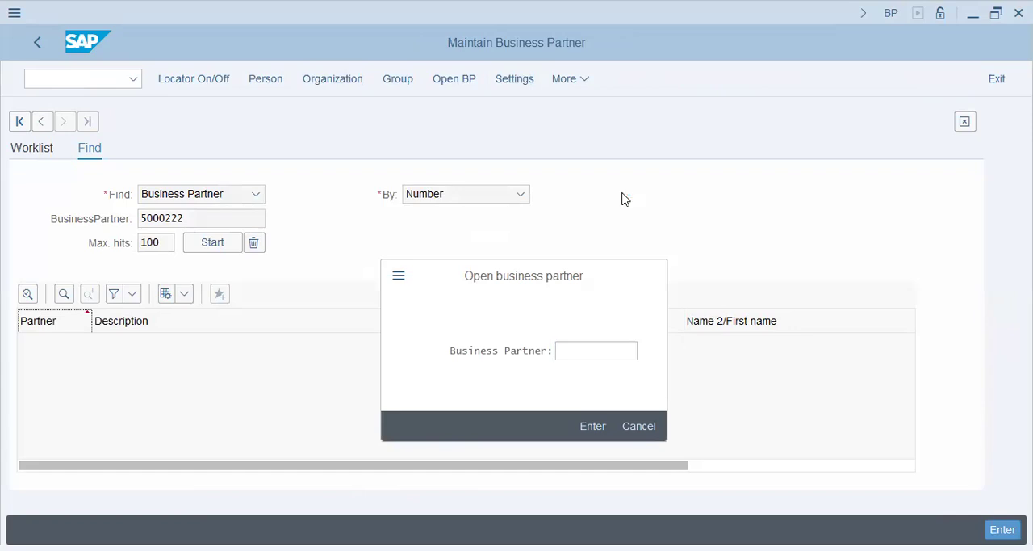
key(alt+Tab)
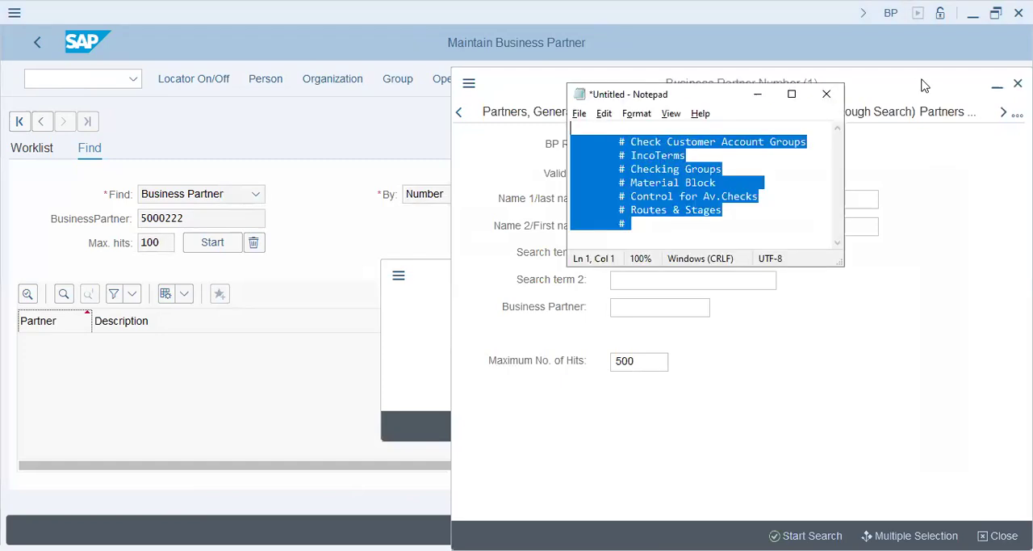
click(775, 69)
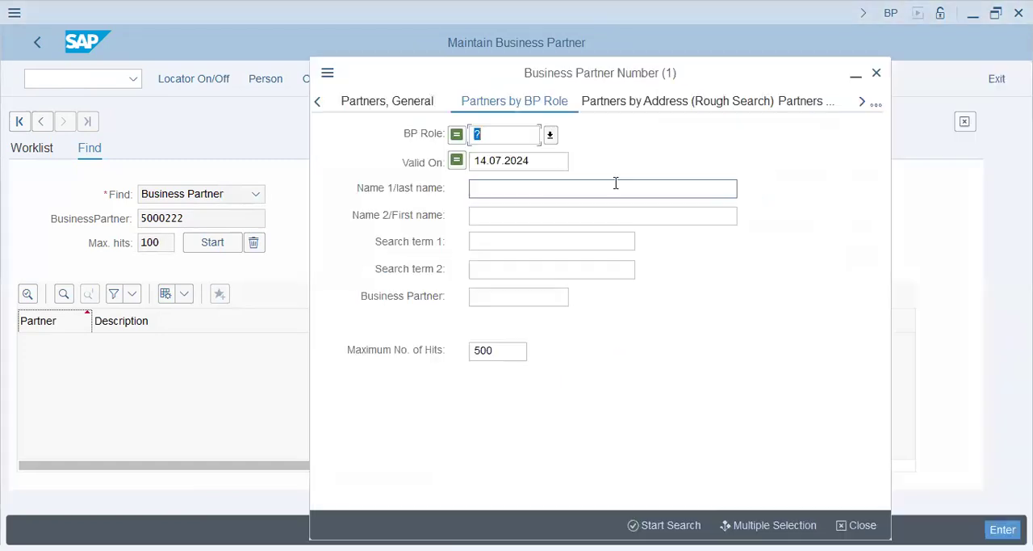
Clear the BP role and valid-on criteria, and try searching business partners with search term 1 set to dt72.
key(Delete)
key(Tab)
key(Delete)
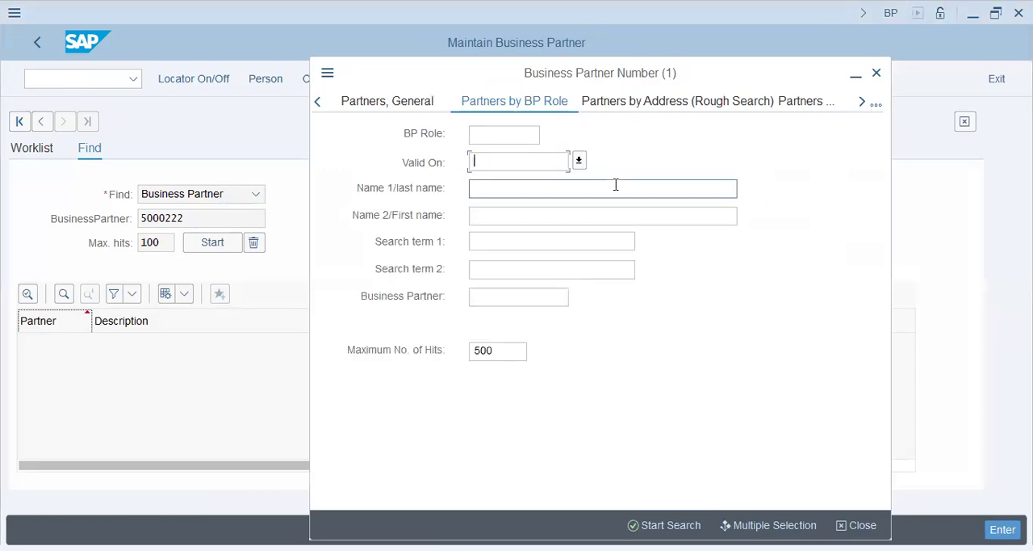
click(543, 214)
click(533, 244)
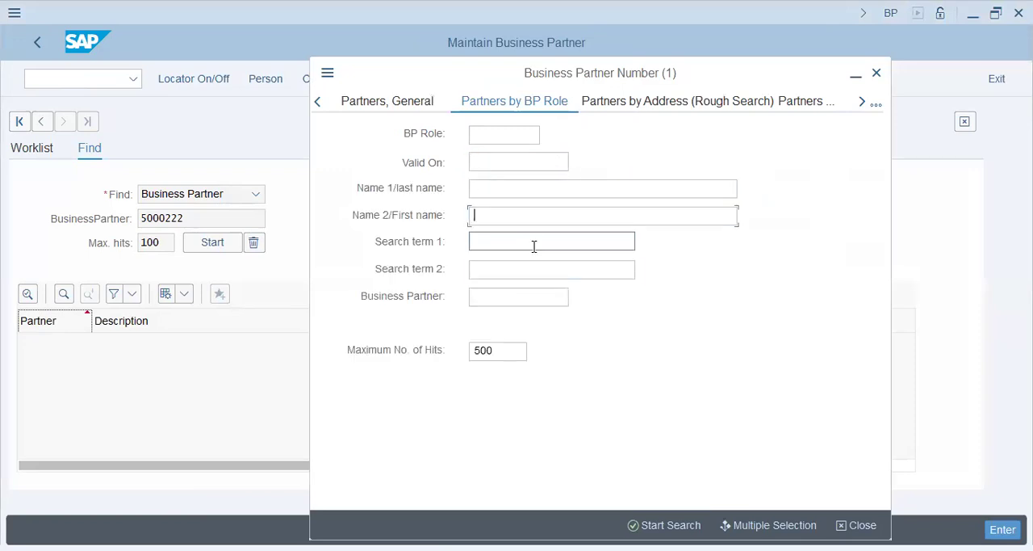
text(dt72)
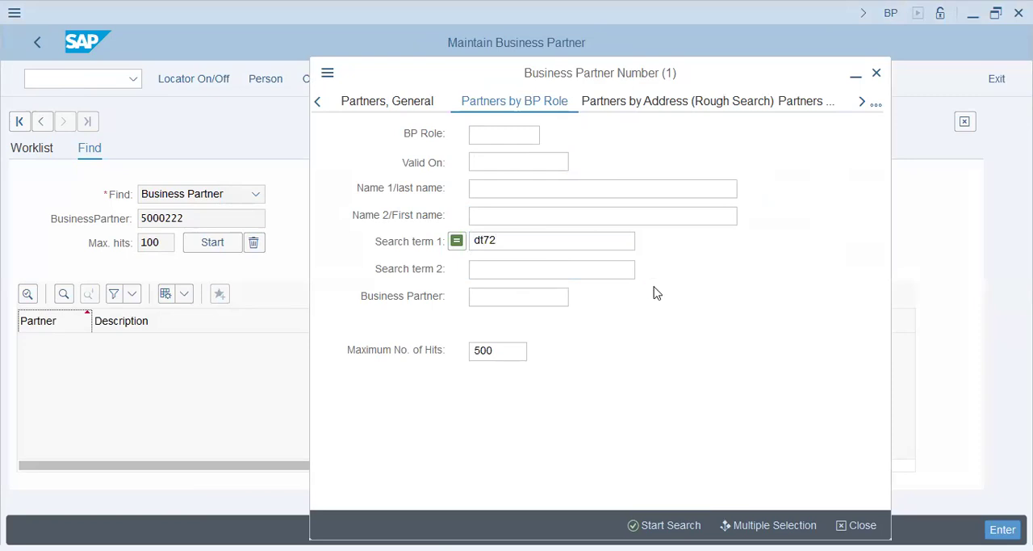
click(497, 527)
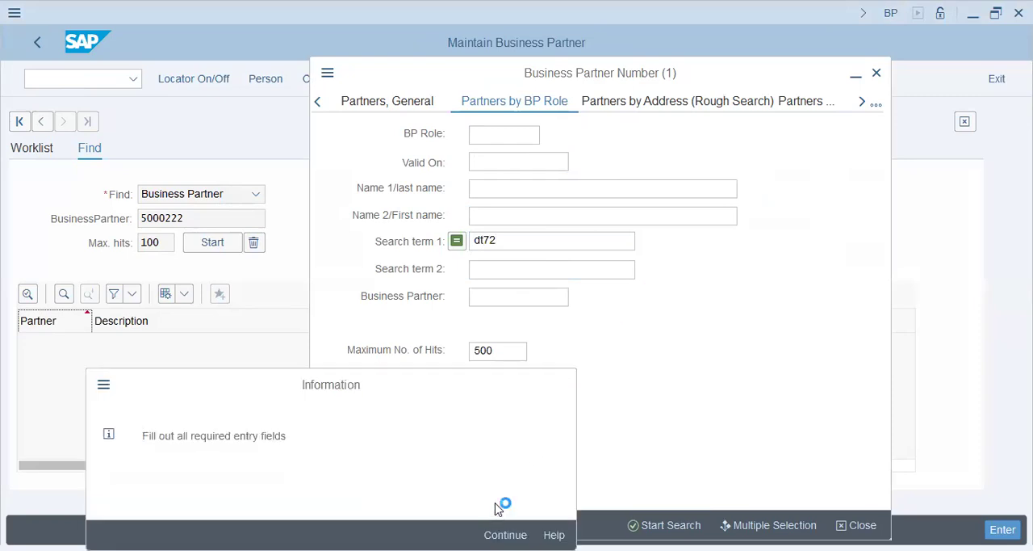
Add dt72 as search term 2 and try the search by BP role again.
click(558, 270)
text(dt72)
key(Return)
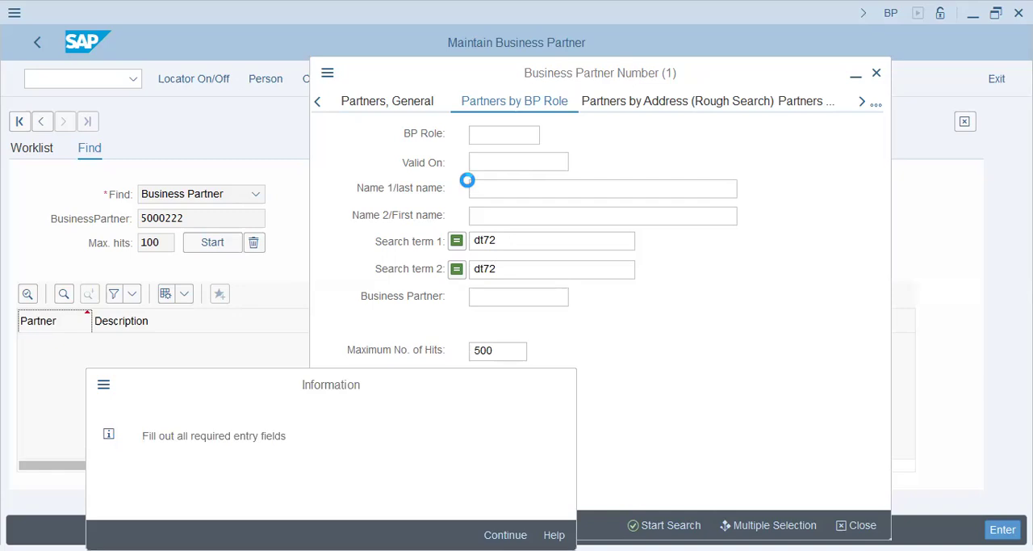
key(Return)
click(512, 298)
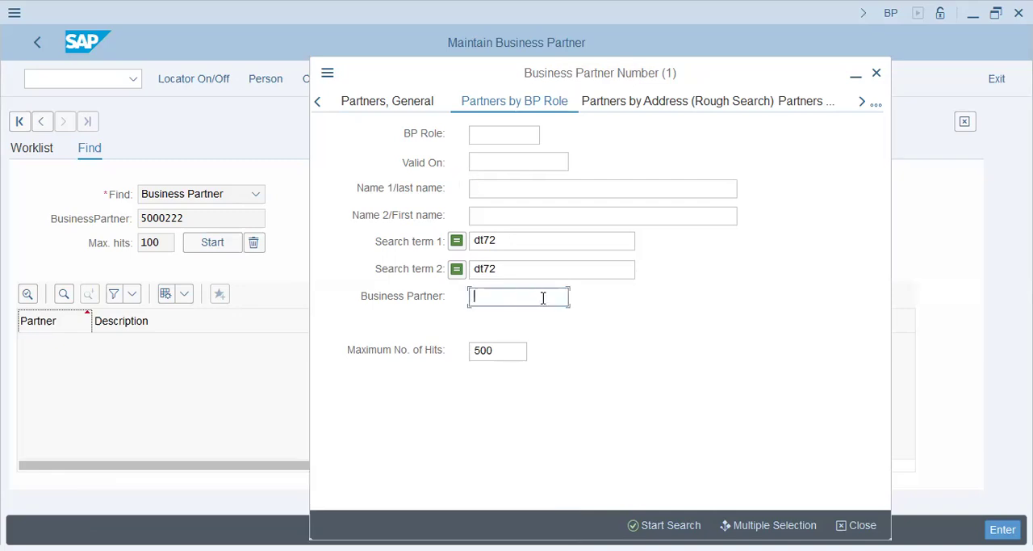
Switch the search help to Partner According to User and search for user sapvausnet.
click(876, 109)
click(845, 218)
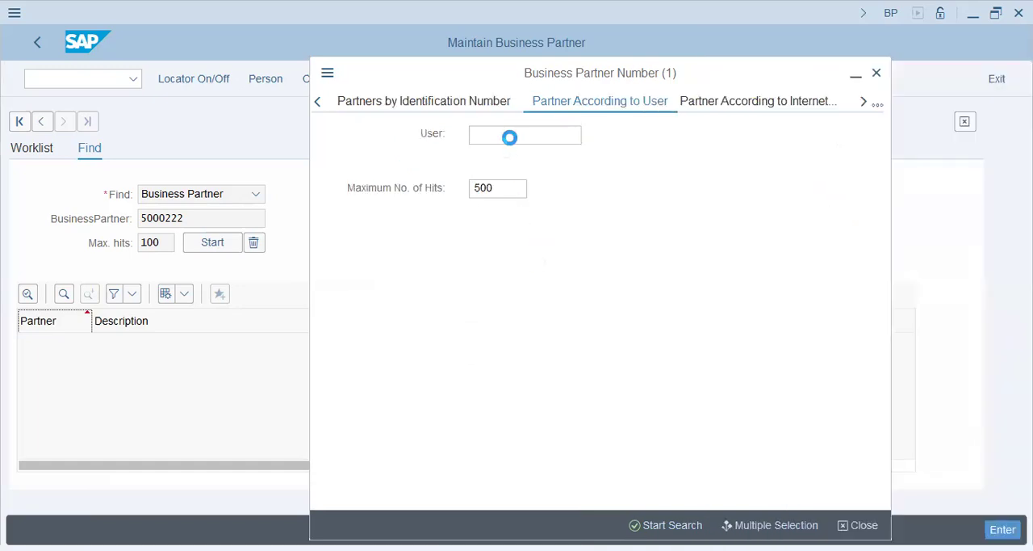
click(511, 139)
text(sap)
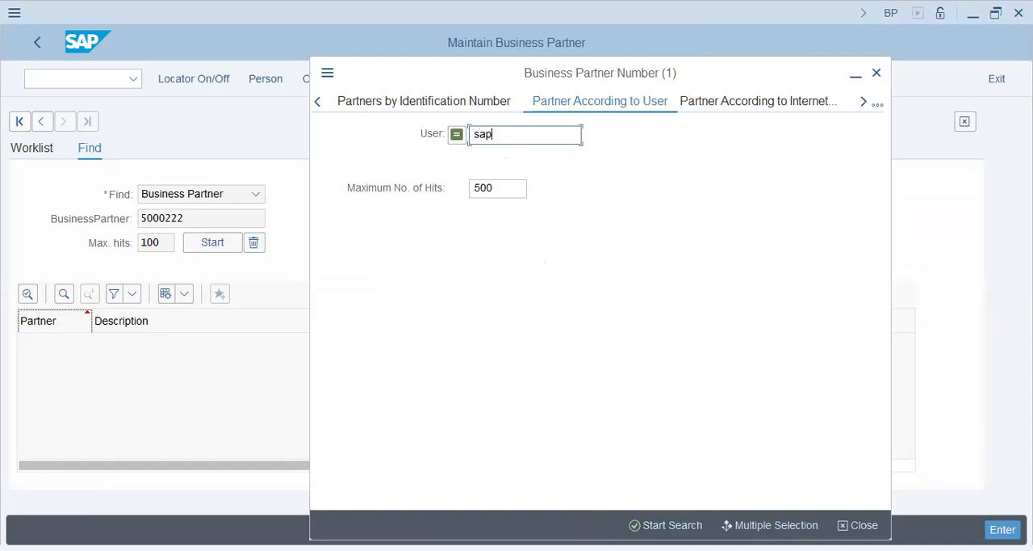
text(vausnet)
key(Return)
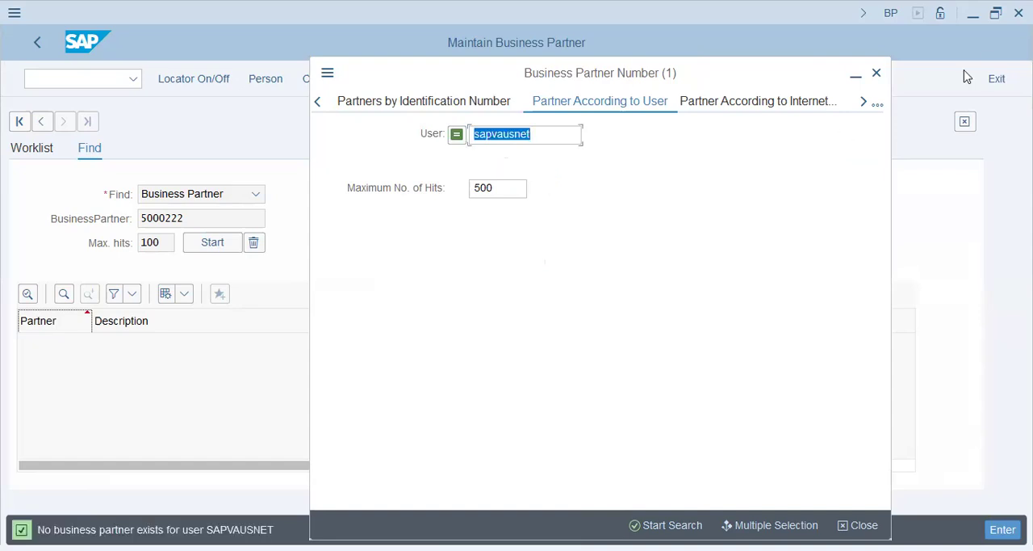
Switch to Partner by Group / Subgroup, look up the available Group values and review the other search help variants.
click(879, 106)
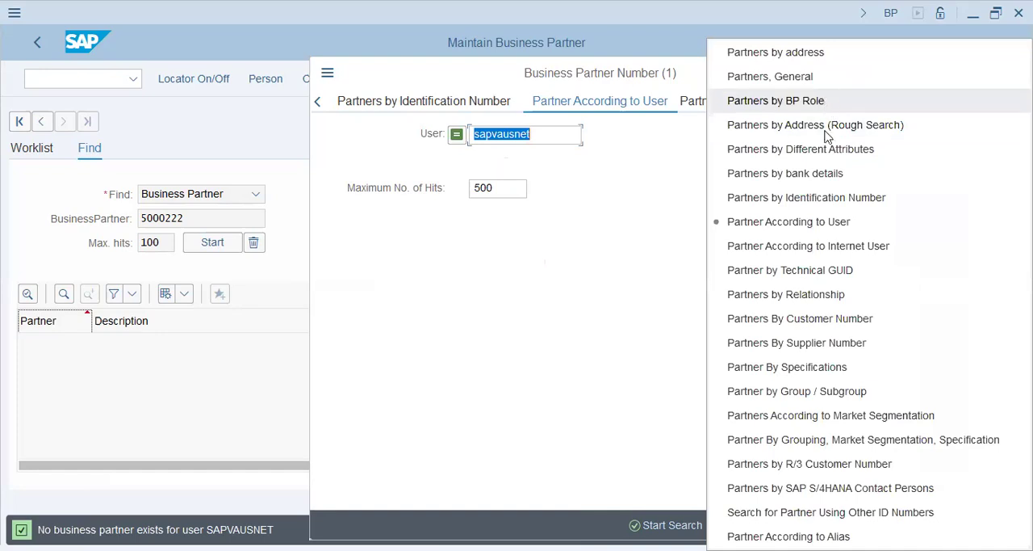
click(856, 391)
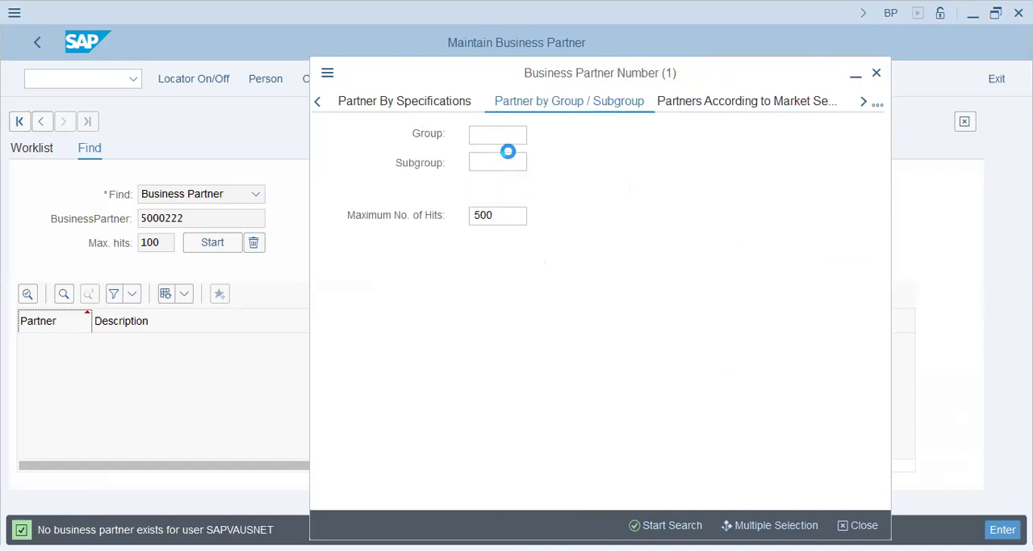
click(506, 133)
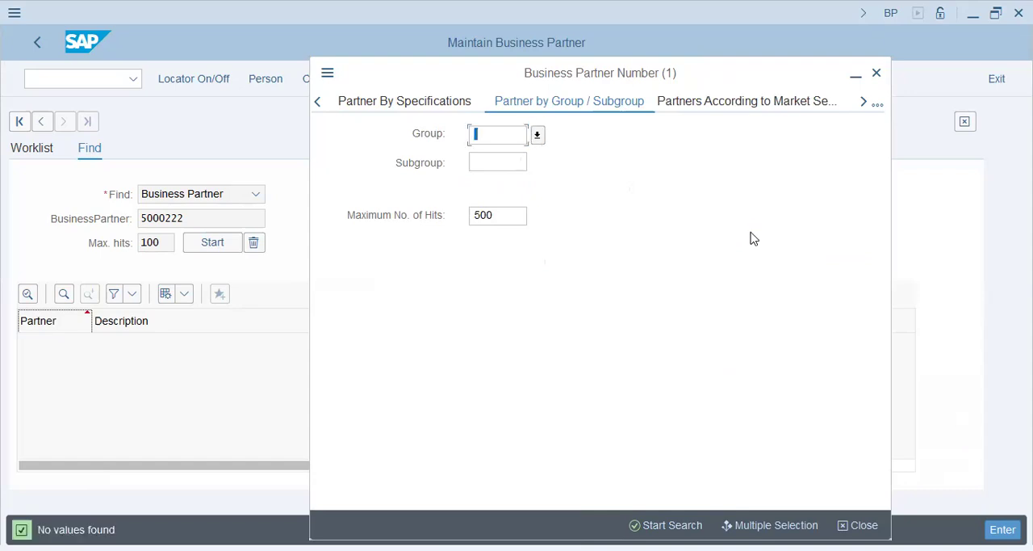
click(878, 102)
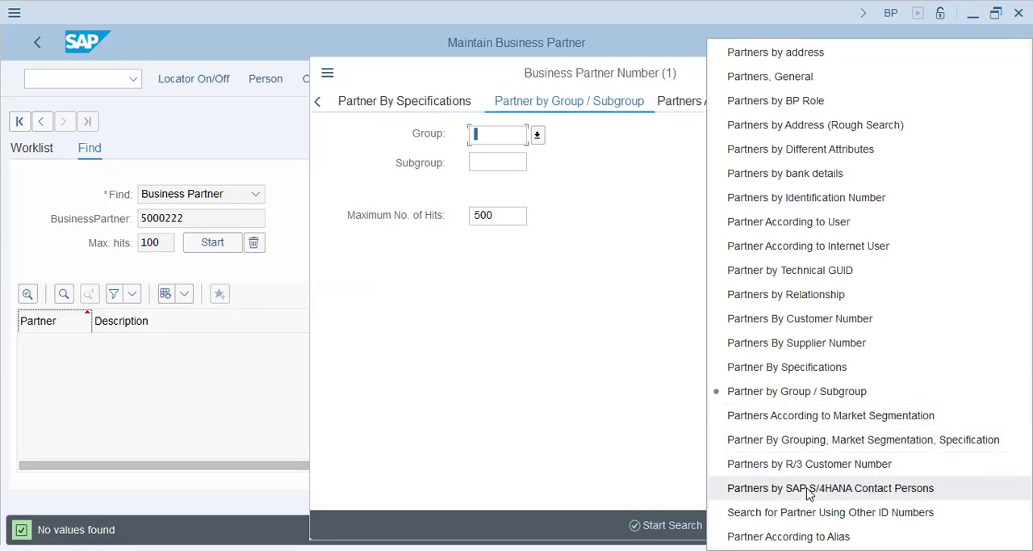
click(523, 373)
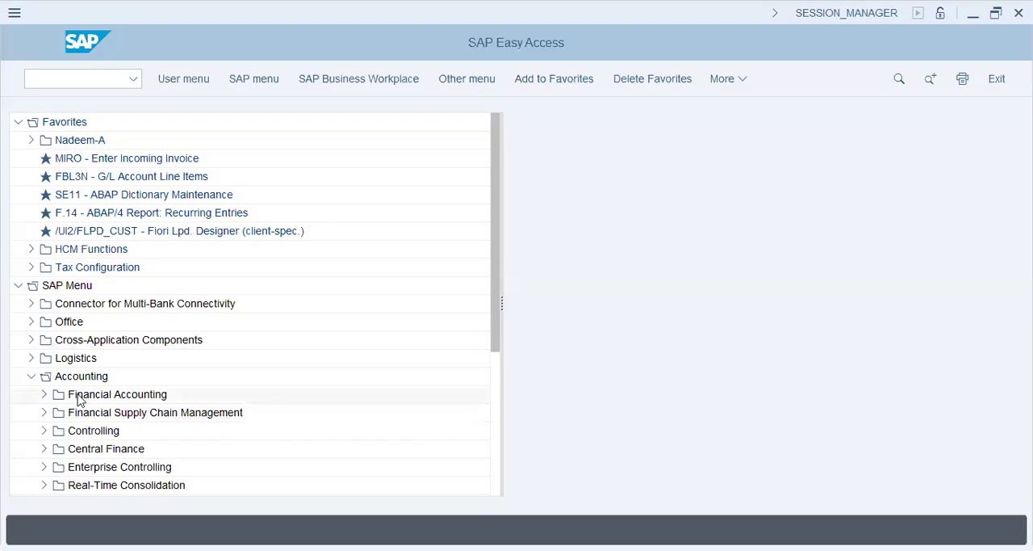
Open the Vendor List report S_ALR_87012086 from the Accounts Payable information system, under the master data reports.
click(81, 396)
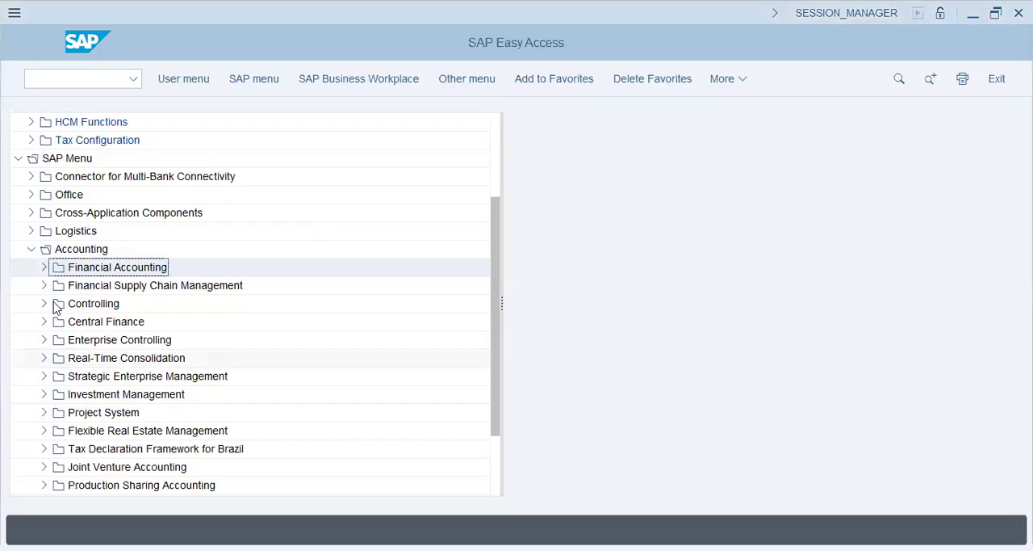
click(43, 268)
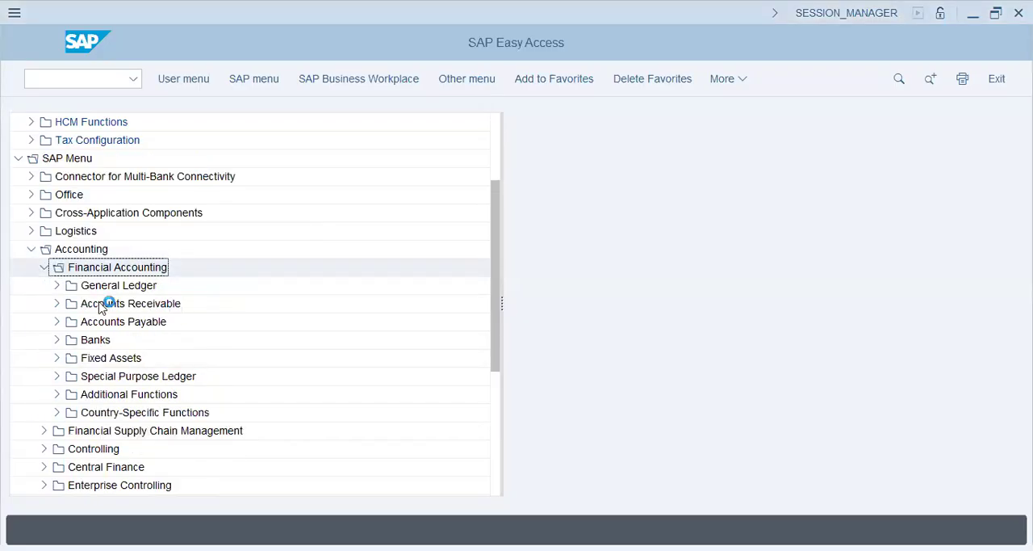
click(57, 322)
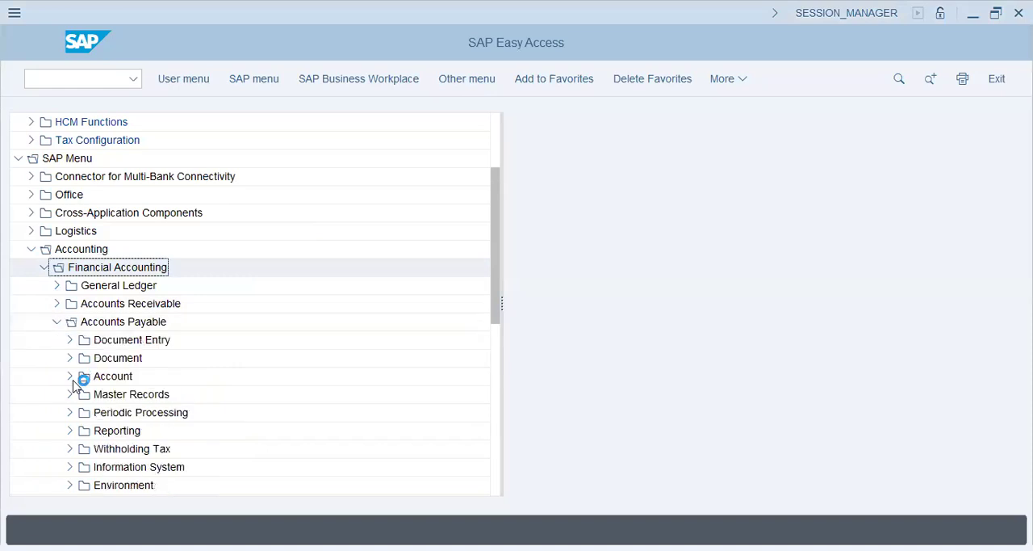
click(70, 449)
scroll(71, 448, down, 2)
click(82, 358)
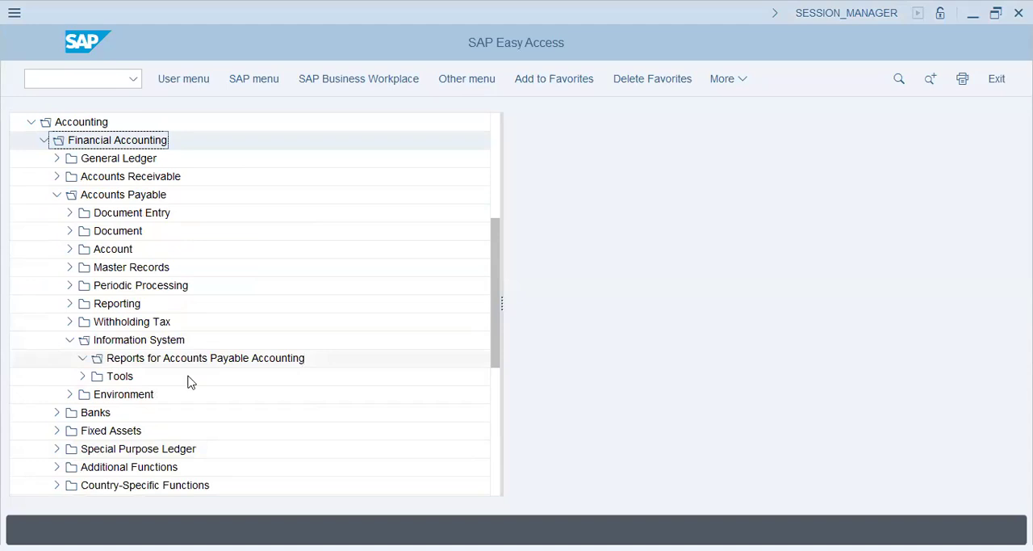
click(95, 412)
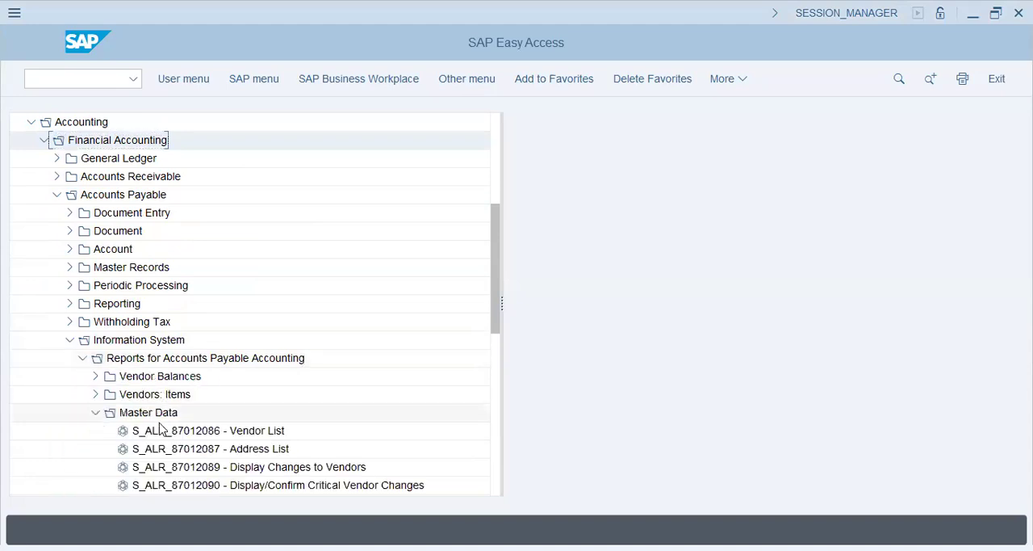
double_click(161, 431)
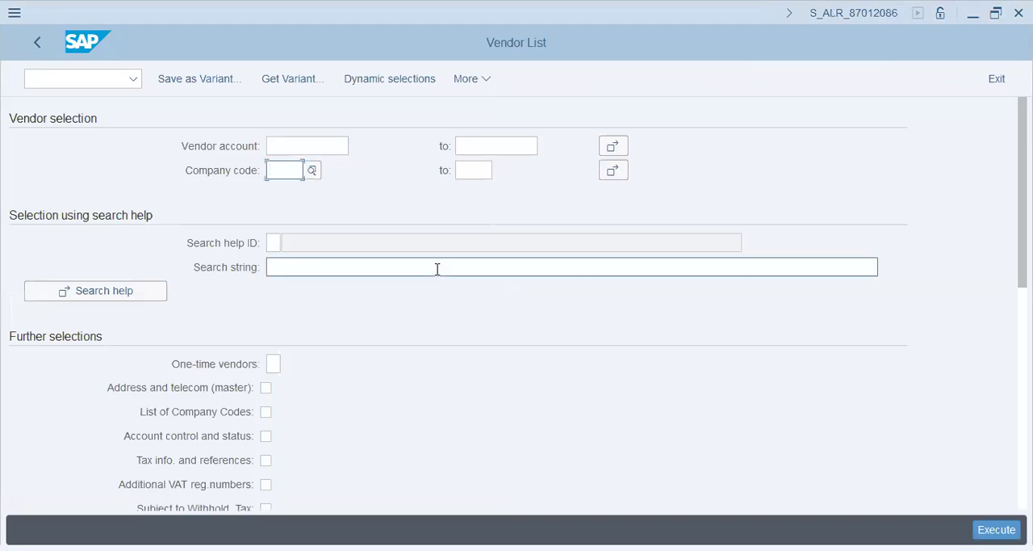
Set the company code to dt72, review the further selections and run the vendor list.
text(dt72)
key(Tab)
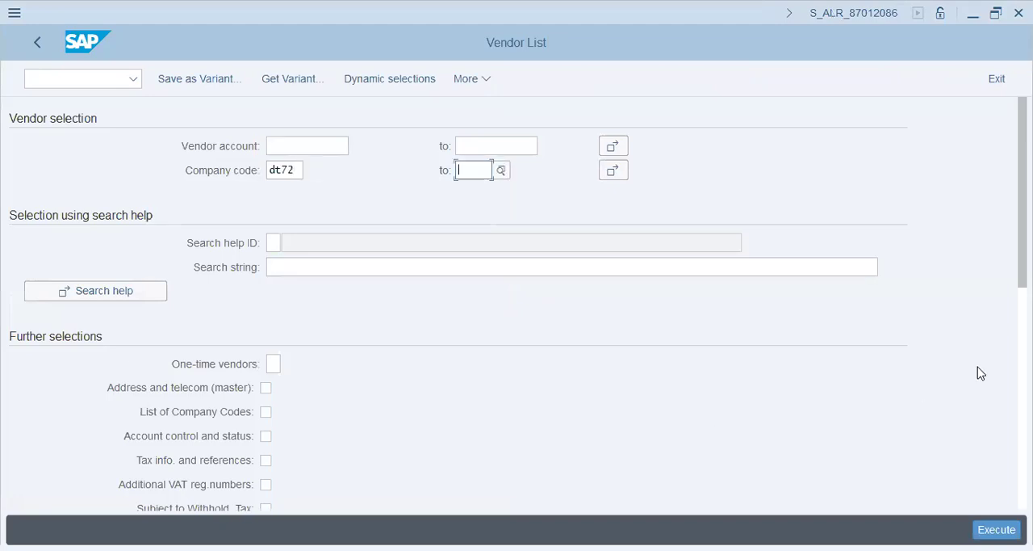
scroll(969, 384, down, 2)
scroll(372, 442, down, 1)
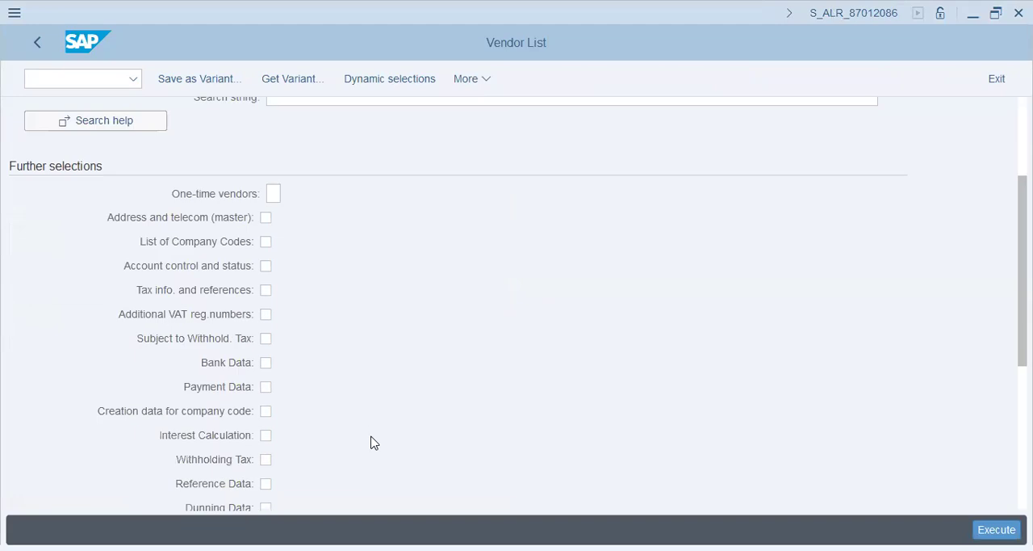
scroll(371, 443, down, 1)
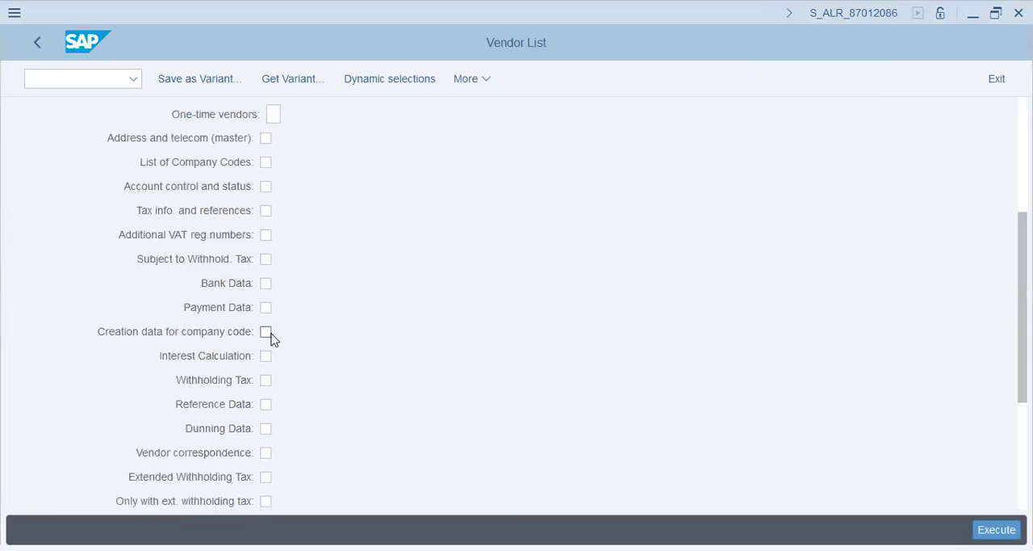
scroll(329, 358, down, 1)
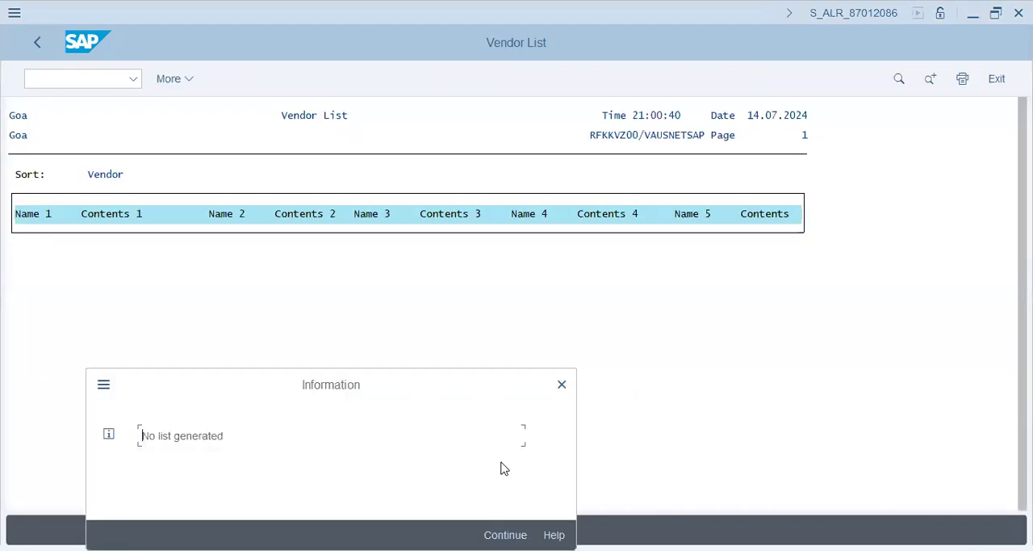
Leave the vendor list report and start creating an organization in the BP transaction.
click(505, 534)
text(/n)
key(Return)
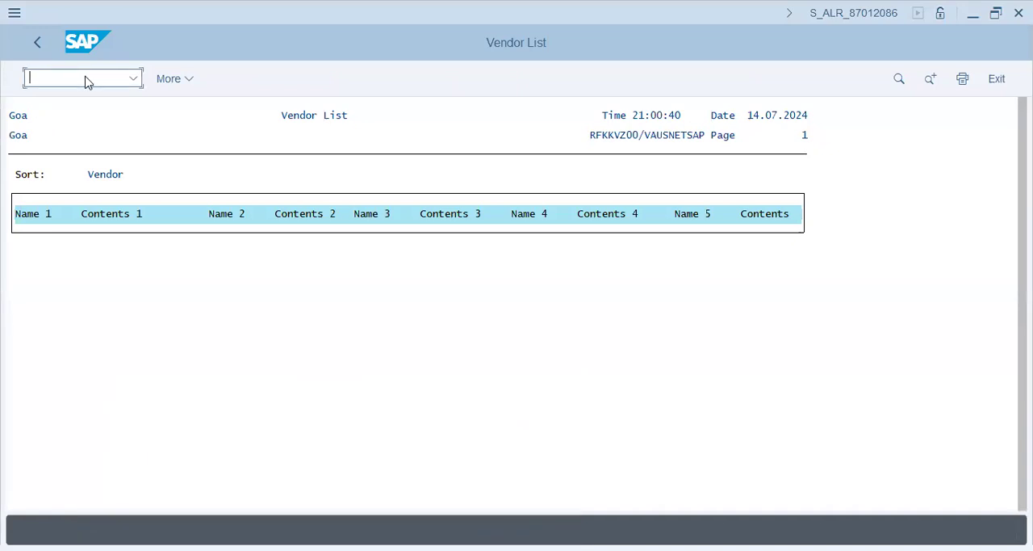
text(bp)
key(Return)
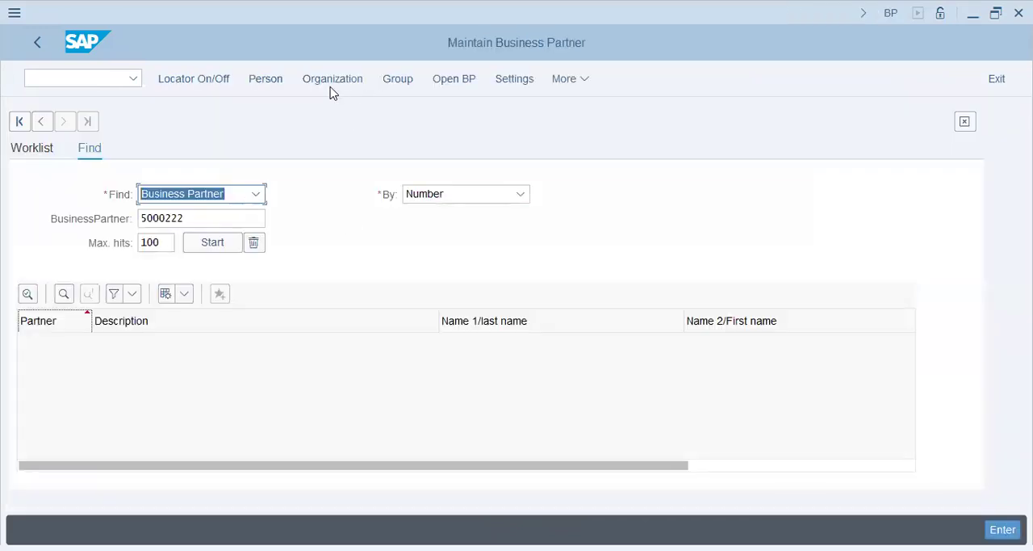
click(510, 199)
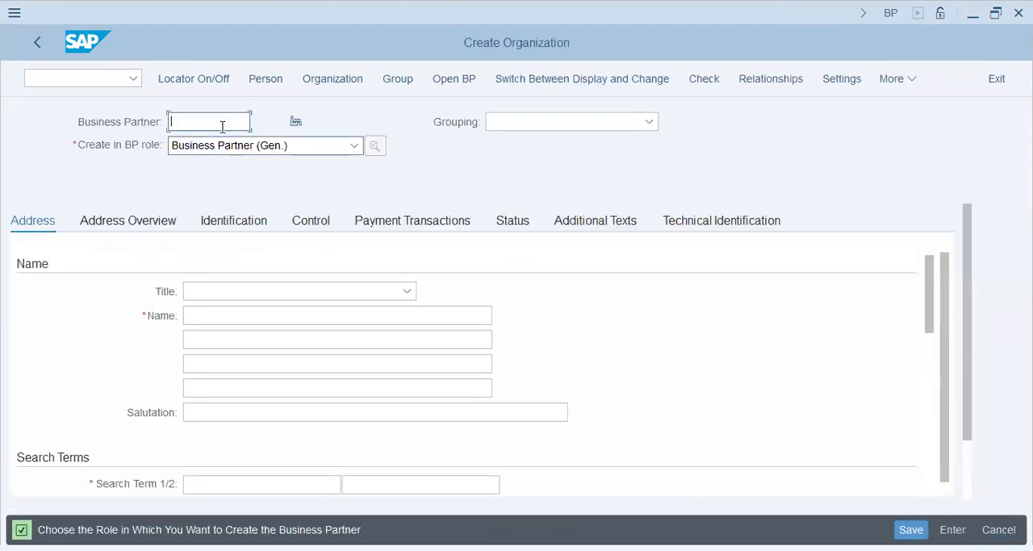
Look through the available Grouping values for the one belonging to DT72.
click(517, 127)
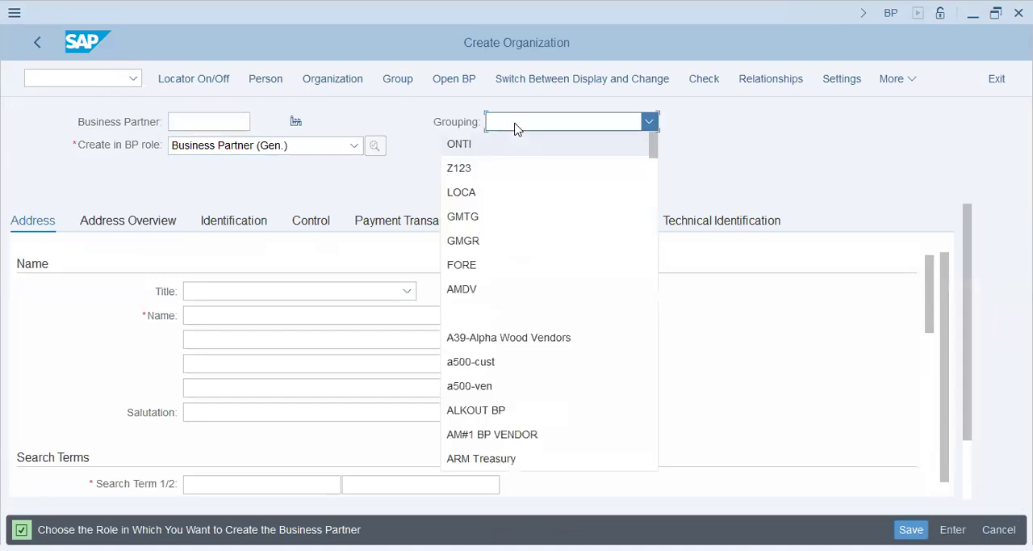
scroll(549, 291, down, 10)
scroll(549, 291, down, 15)
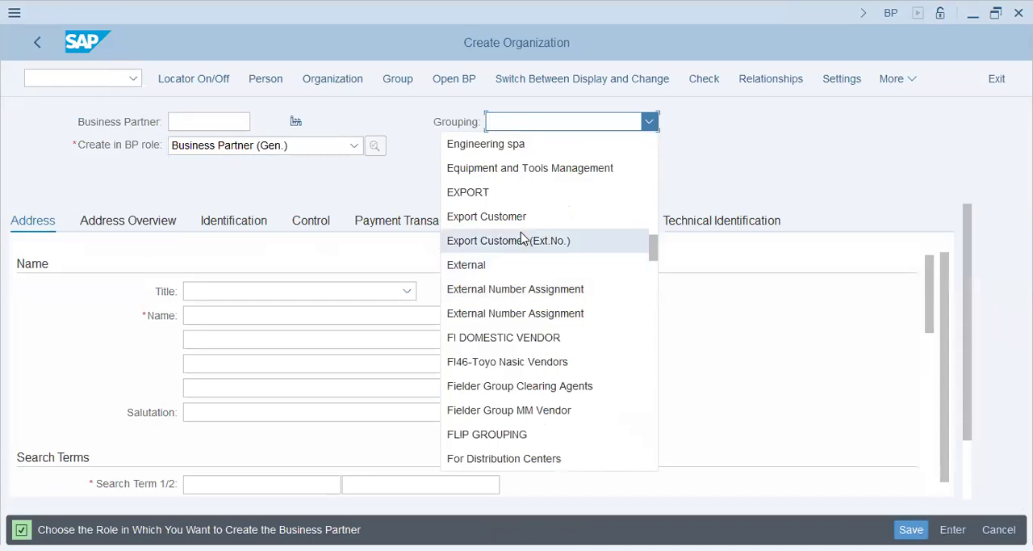
scroll(522, 238, up, 3)
scroll(522, 238, down, 12)
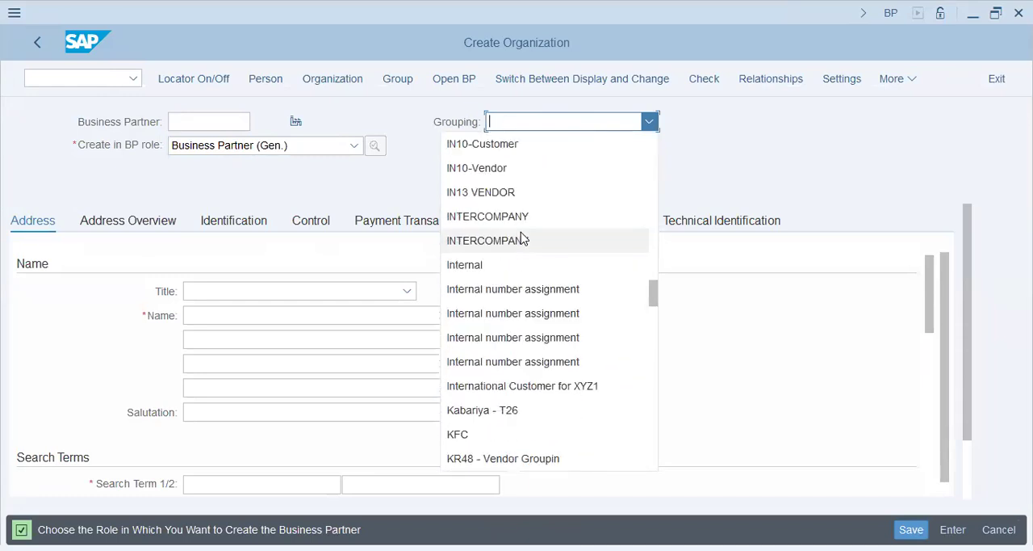
scroll(522, 238, down, 5)
scroll(541, 269, down, 6)
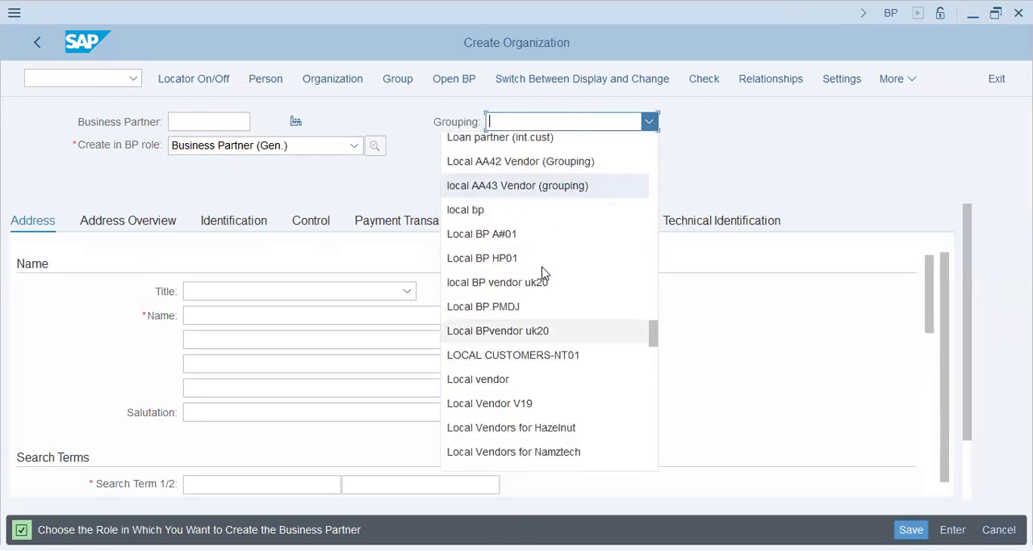
scroll(542, 275, down, 1)
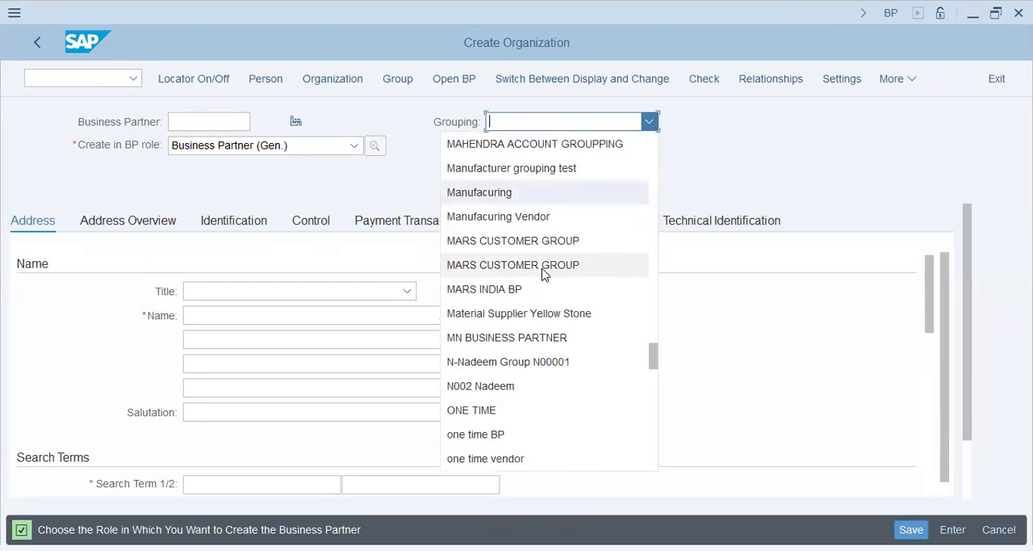
scroll(543, 274, down, 4)
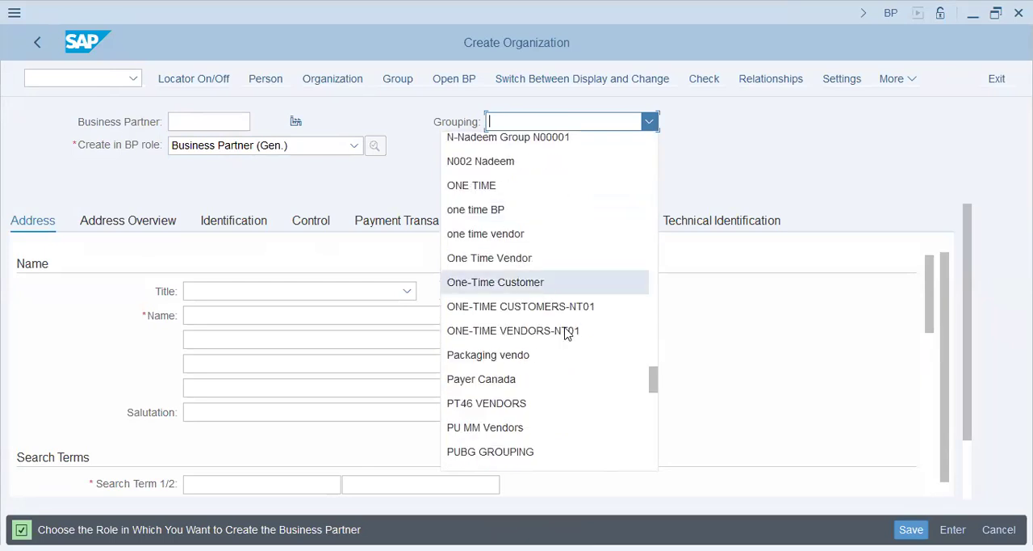
scroll(571, 358, down, 2)
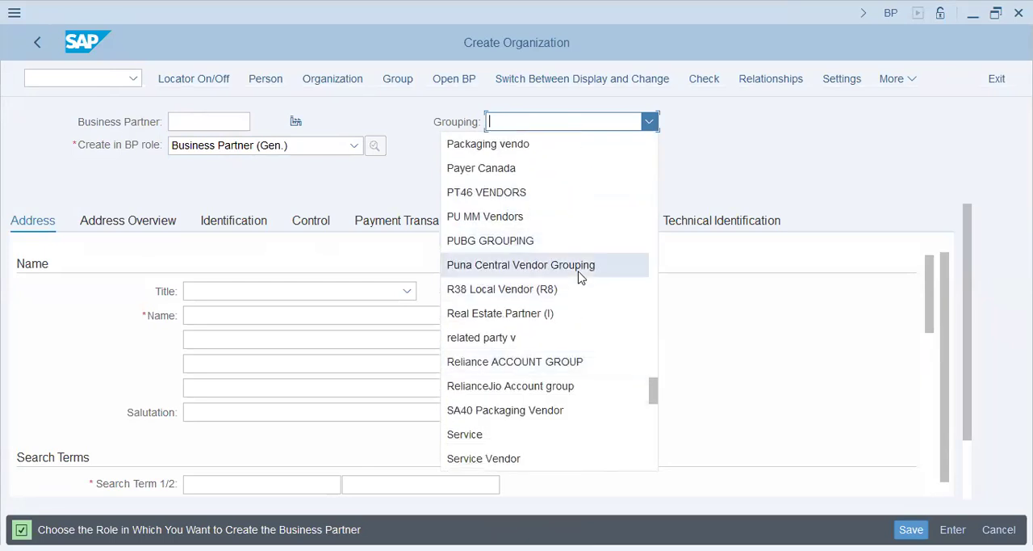
scroll(578, 323, down, 4)
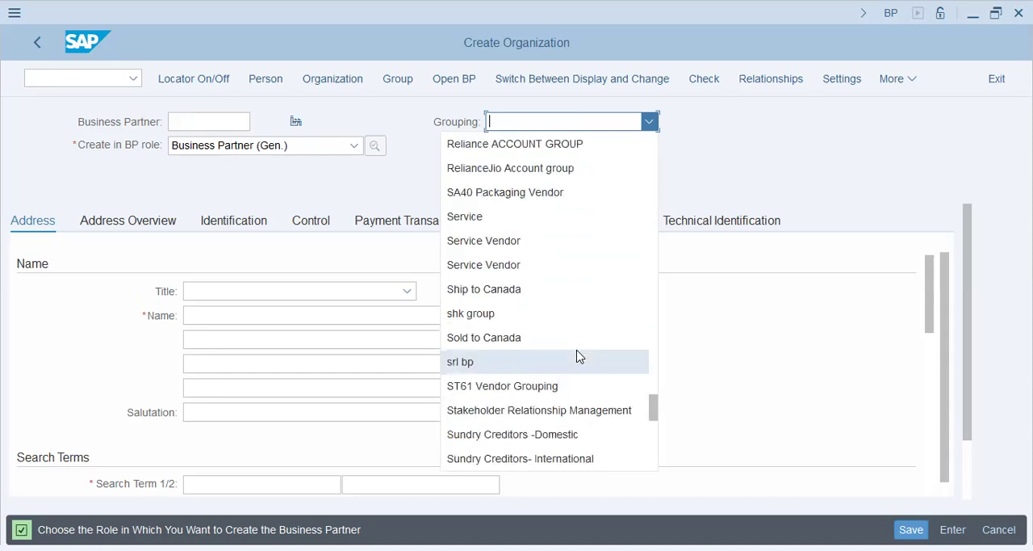
scroll(577, 358, down, 4)
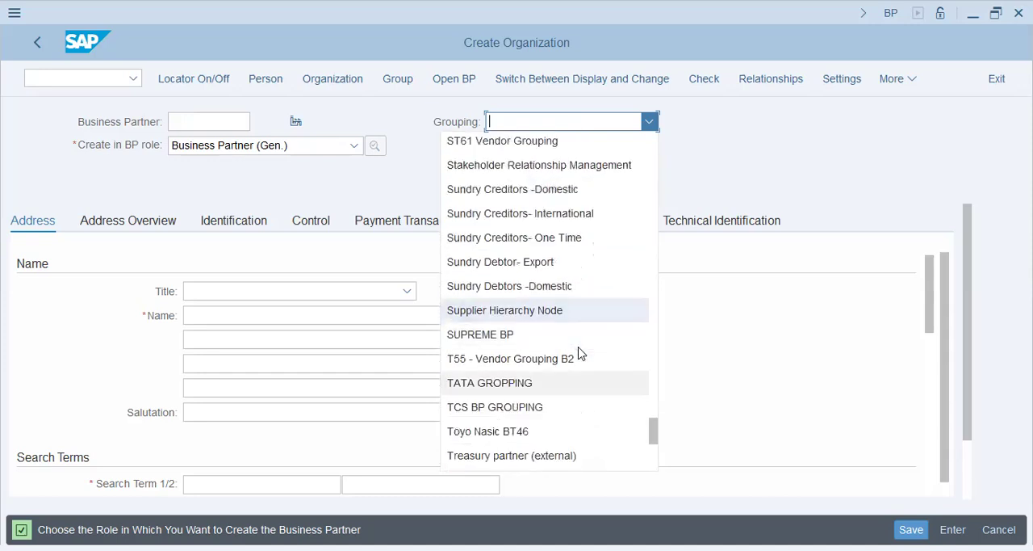
scroll(581, 353, down, 1)
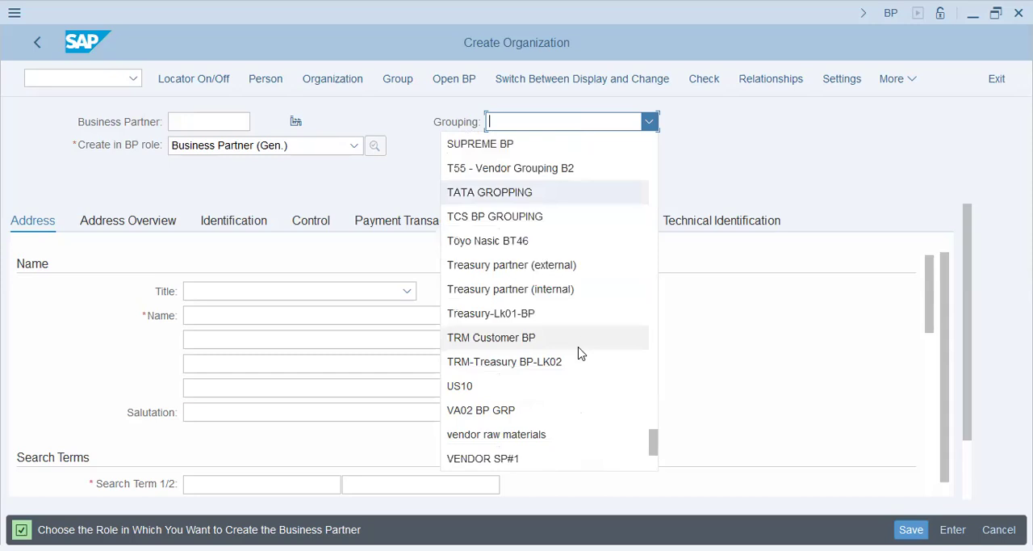
drag(654, 451, 637, 152)
Set the organization's Grouping to Customer DT72 Grouping.
click(593, 120)
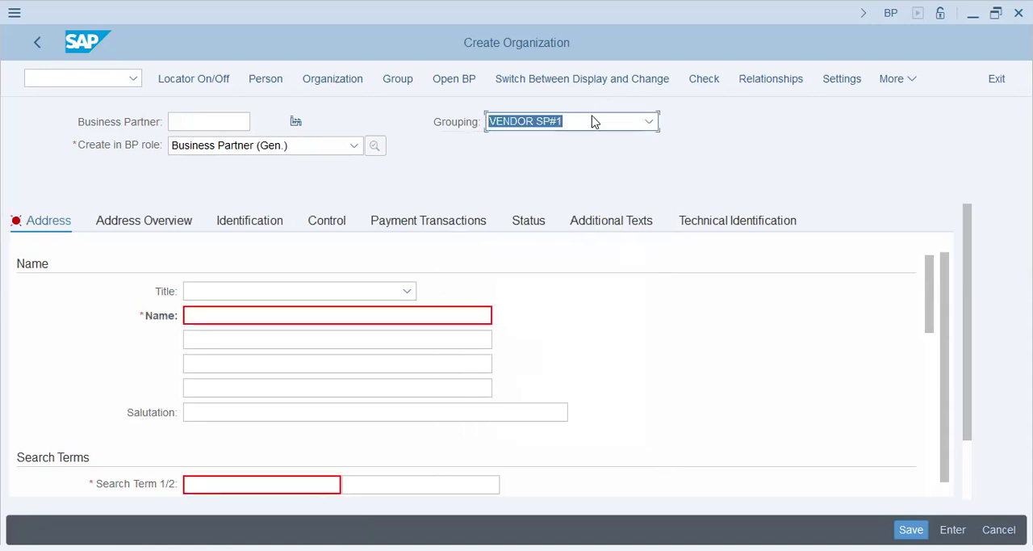
scroll(589, 165, up, 5)
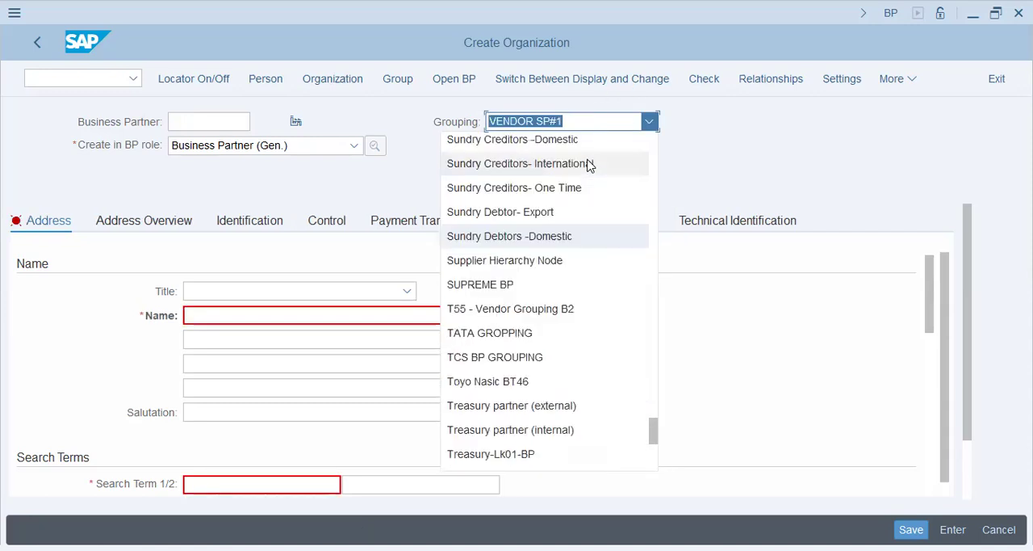
scroll(589, 294, up, 3)
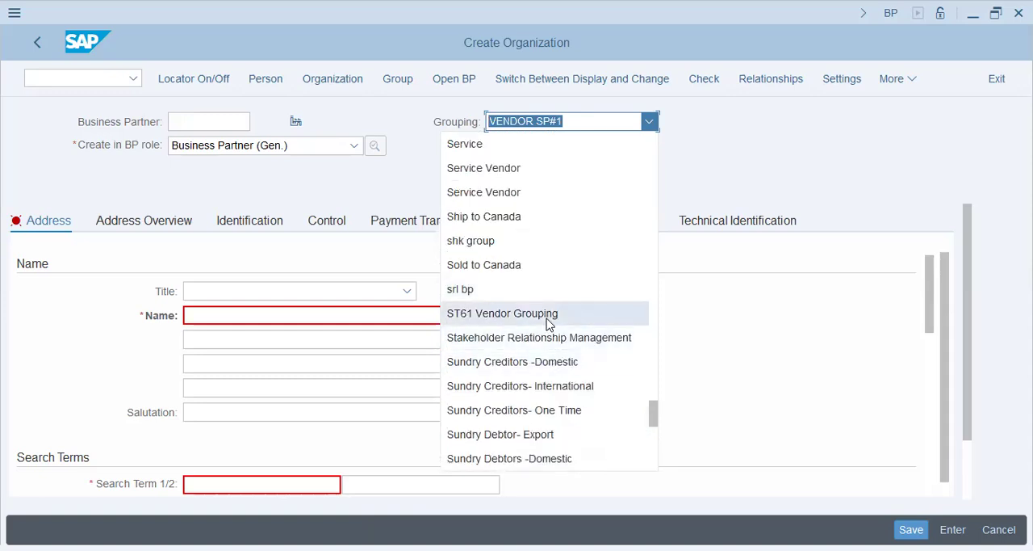
scroll(547, 323, up, 4)
scroll(547, 293, up, 3)
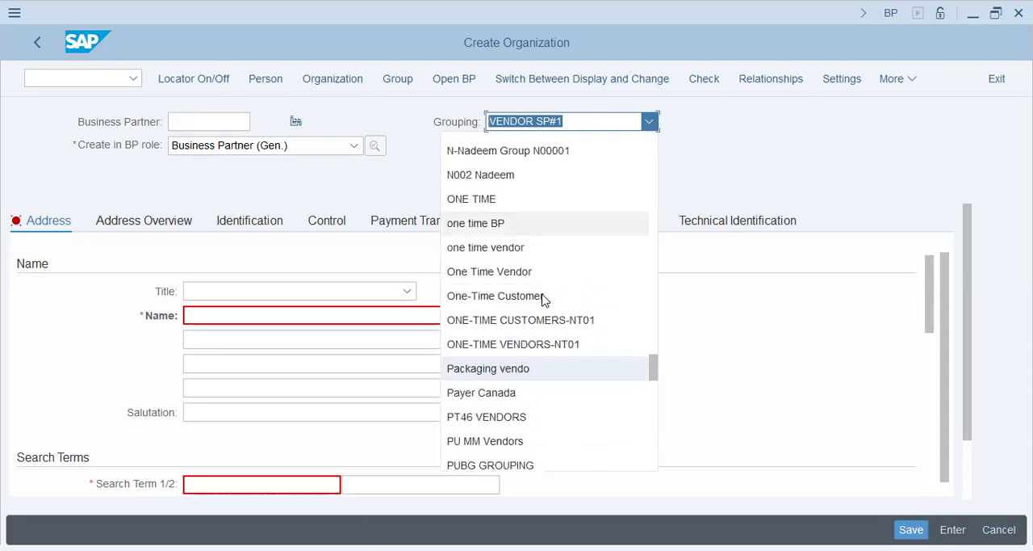
scroll(545, 299, up, 5)
scroll(540, 294, up, 3)
scroll(543, 293, up, 3)
scroll(557, 295, up, 2)
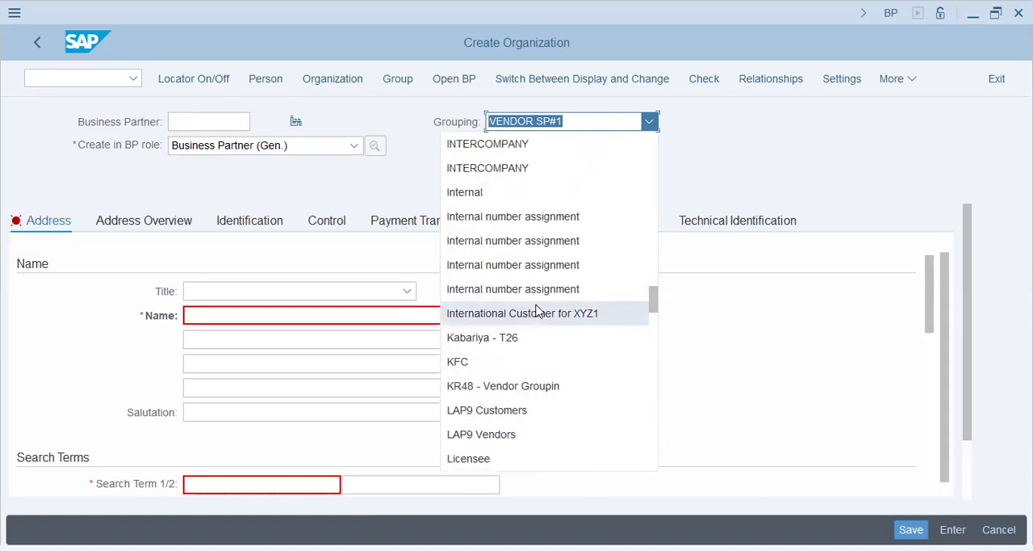
scroll(568, 323, up, 4)
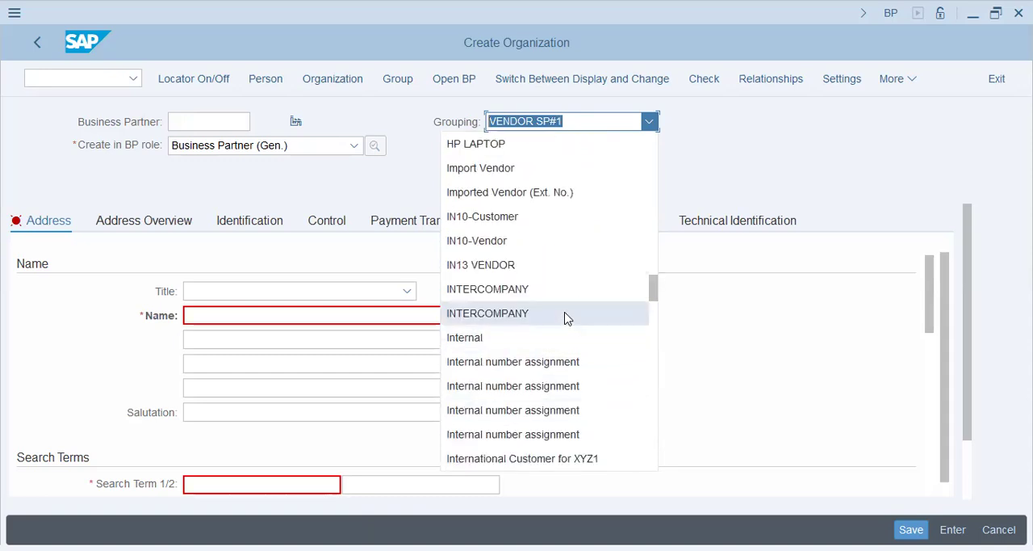
scroll(567, 307, up, 2)
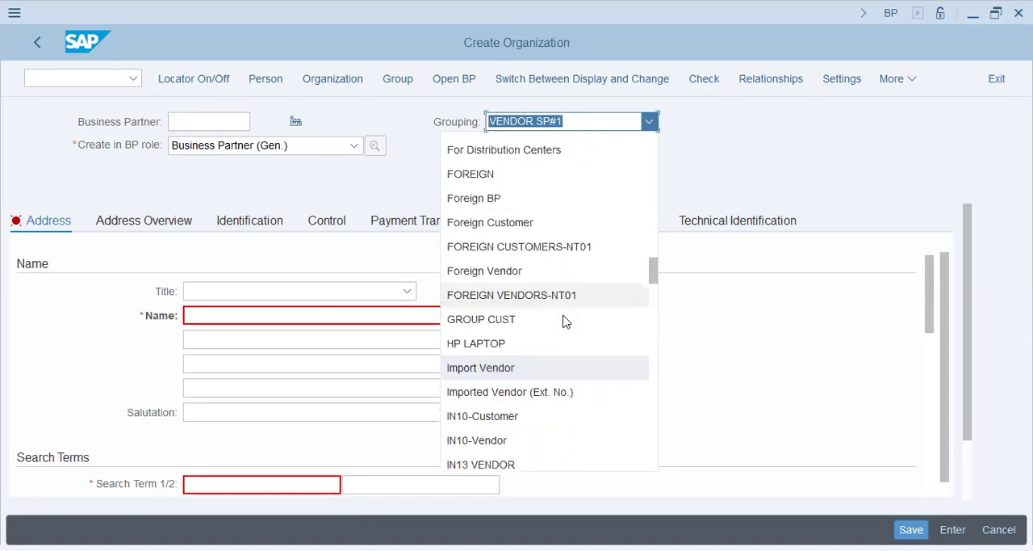
scroll(566, 291, up, 2)
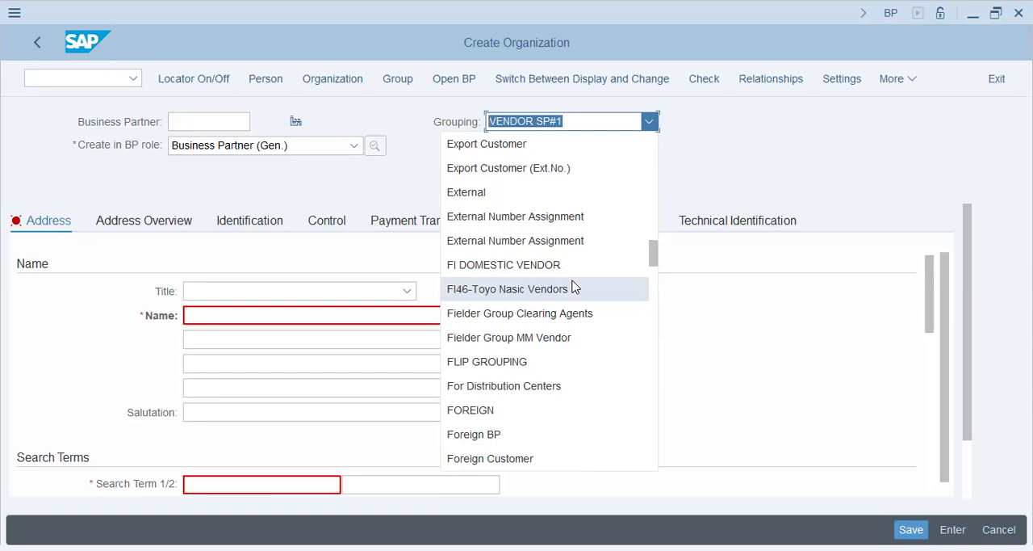
scroll(574, 287, up, 5)
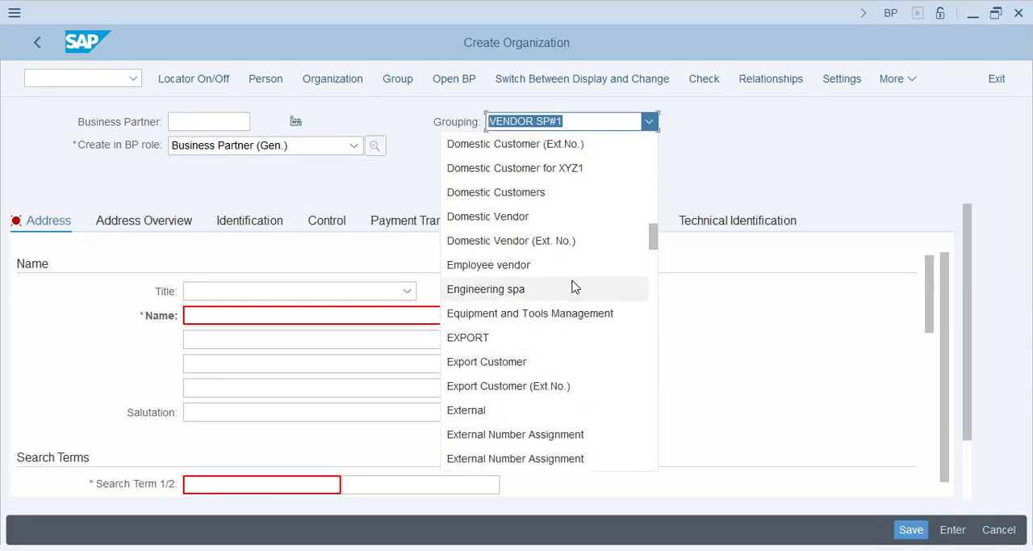
scroll(570, 284, up, 3)
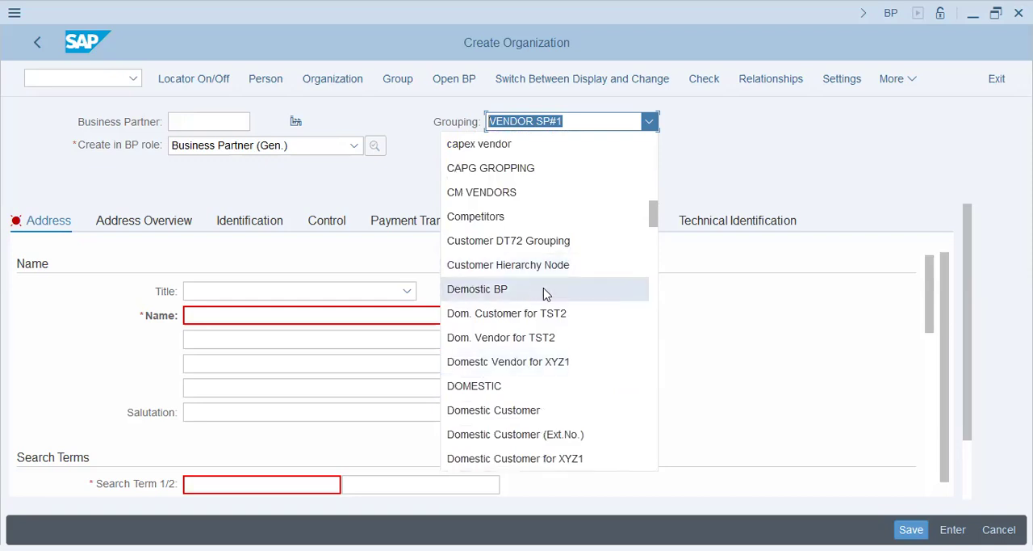
click(536, 242)
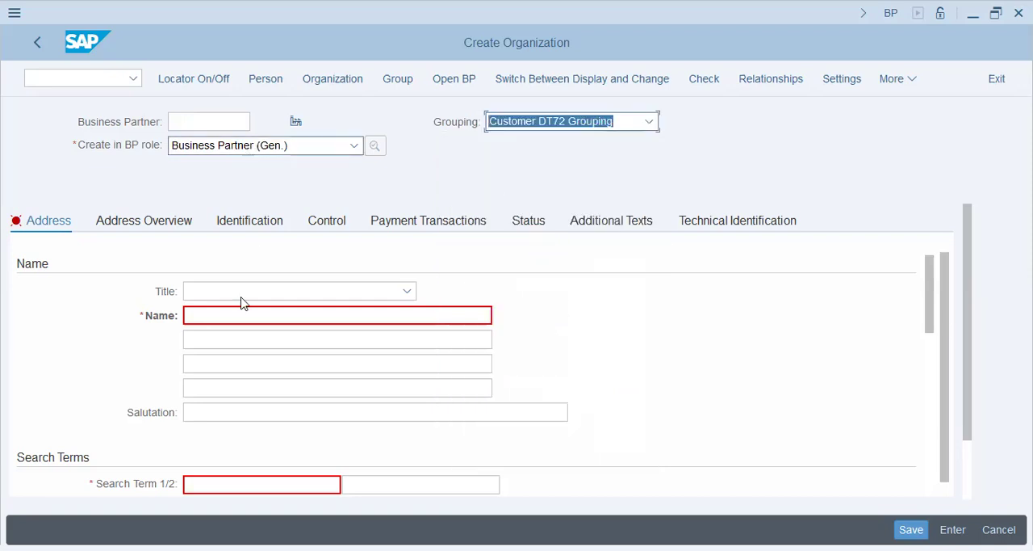
Clear the Grouping, check the neighbouring values and choose Customer DT72 Grouping again.
key(BackSpace)
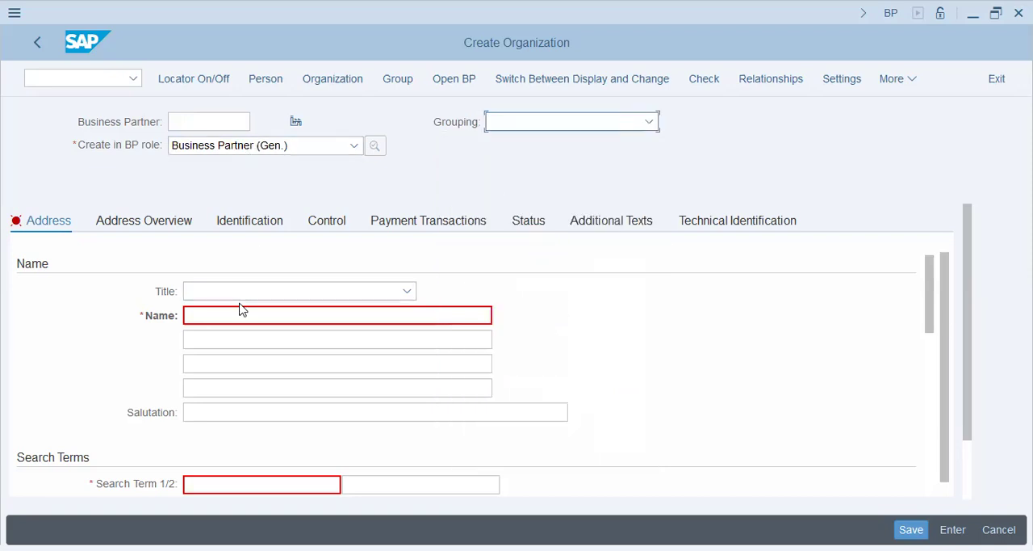
click(574, 122)
scroll(559, 275, down, 5)
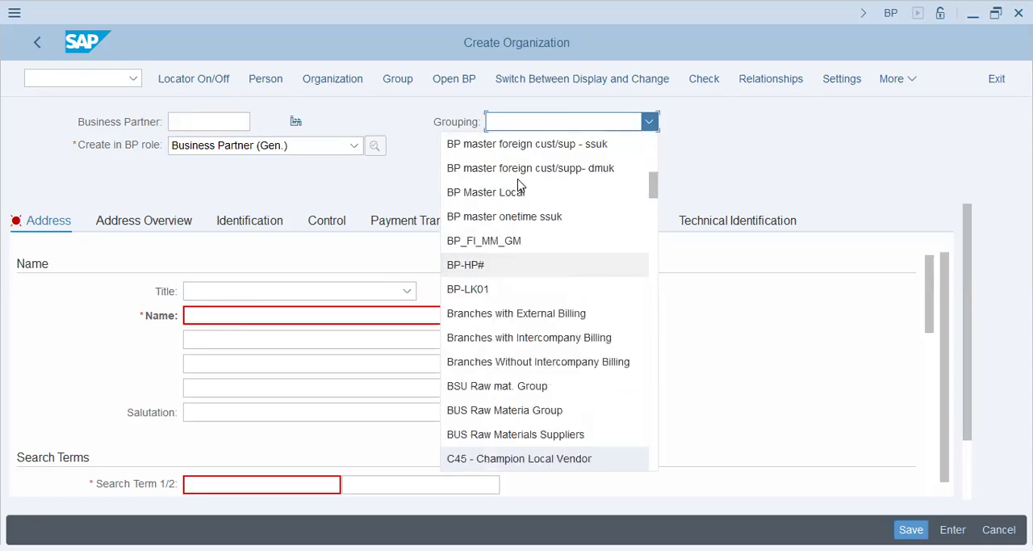
scroll(511, 334, down, 3)
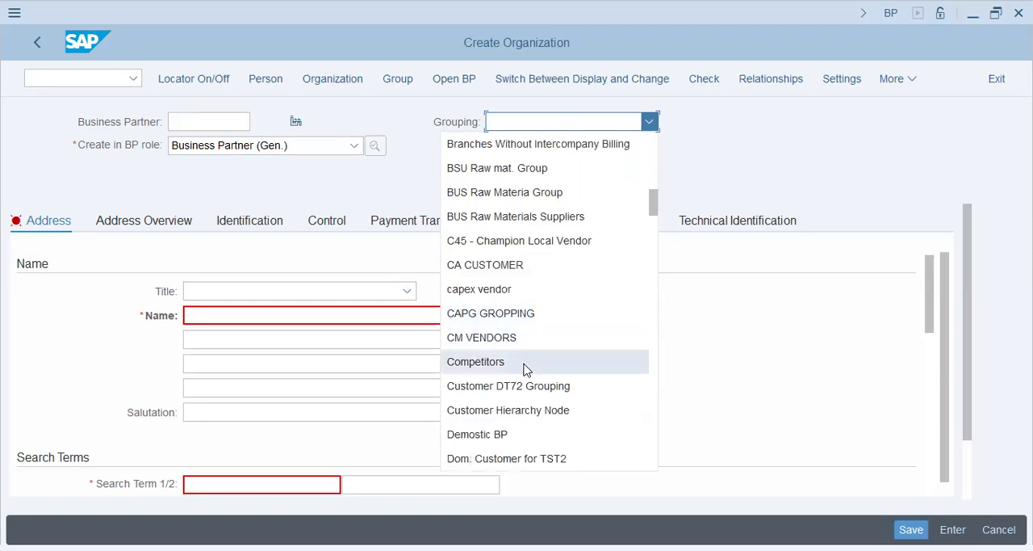
scroll(526, 371, down, 2)
click(530, 311)
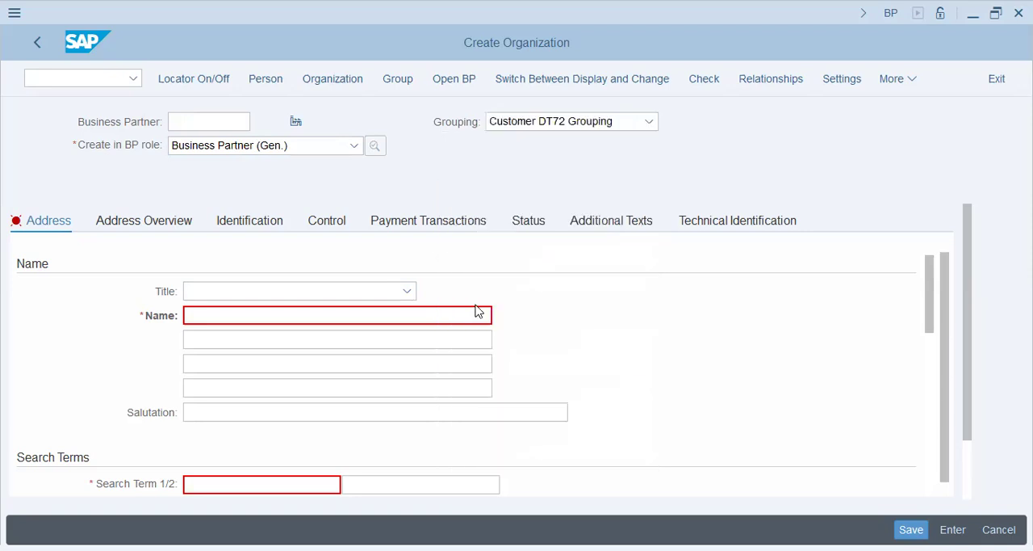
Enter Leil Petal Supplies Co. as the organization's name, using the earlier entry.
click(263, 316)
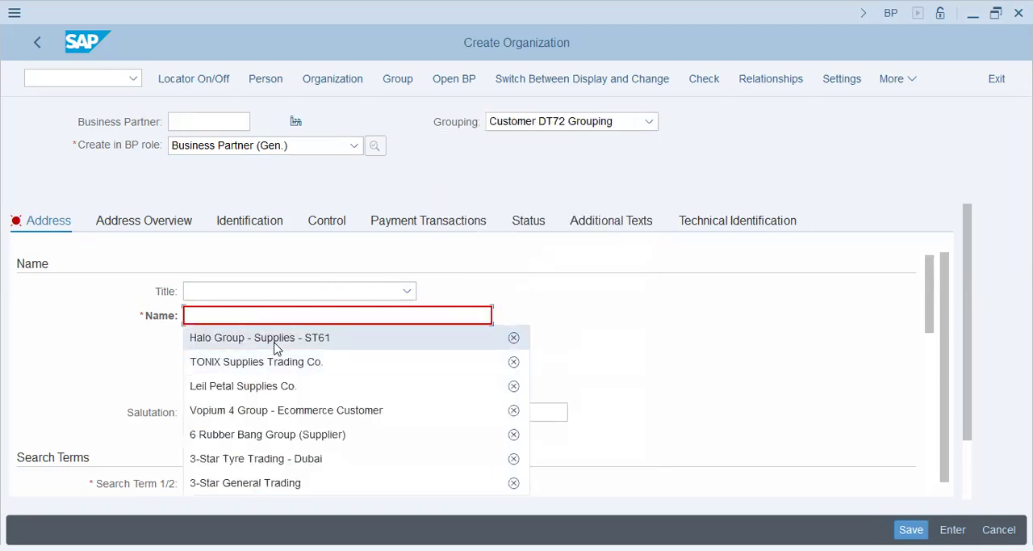
click(275, 346)
key(ctrl+a)
key(BackSpace)
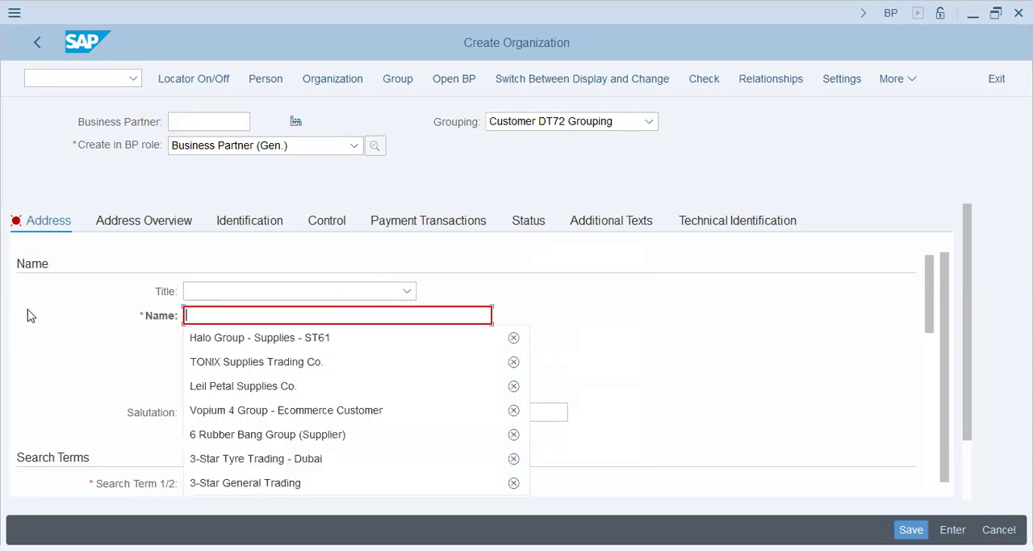
click(259, 387)
drag(327, 318, 115, 323)
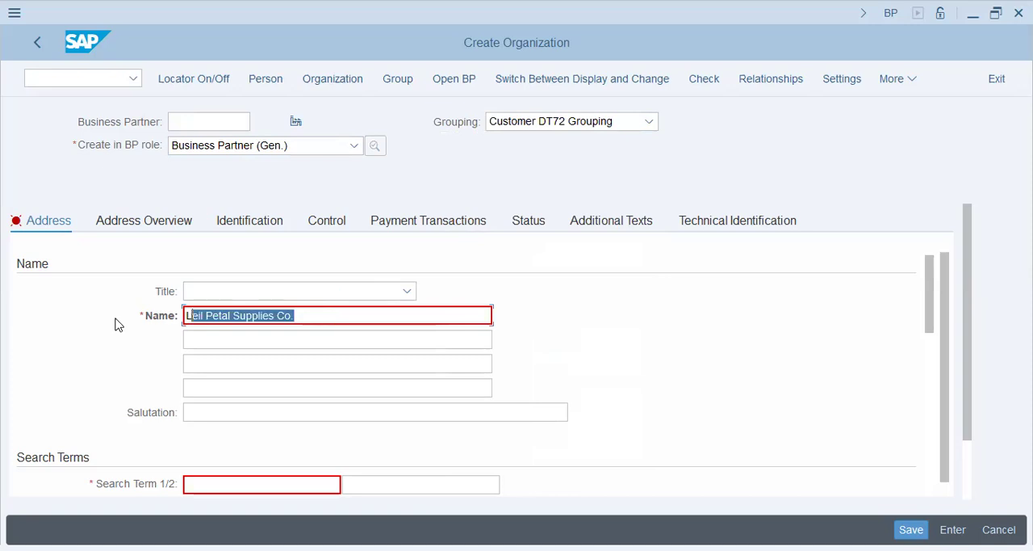
Set both search terms of the organization to DT72.
scroll(108, 323, down, 3)
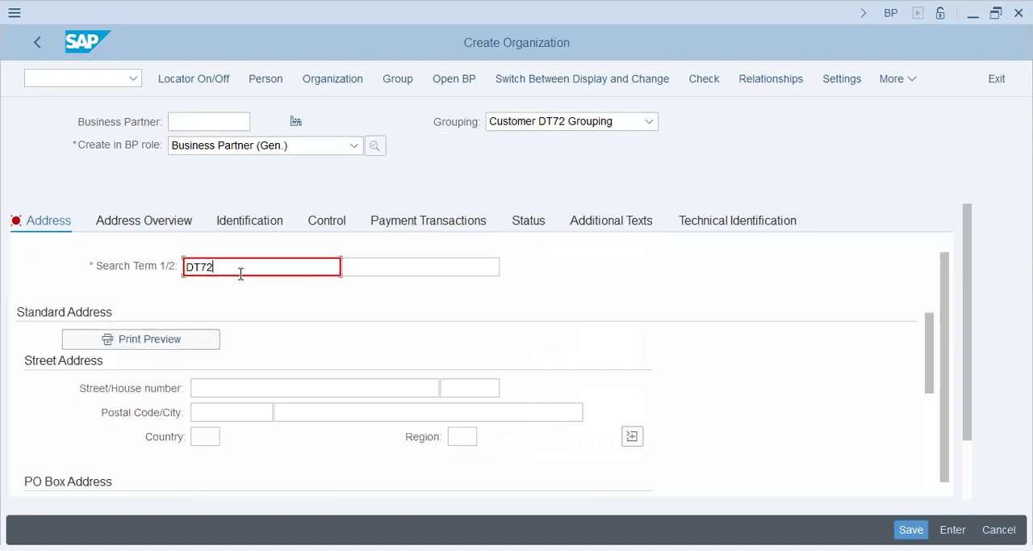
key(Tab)
text(DT72)
key(Tab)
Fill in the street address with the postal code, the city Abu Dhabi and the country.
scroll(309, 358, down, 1)
click(236, 340)
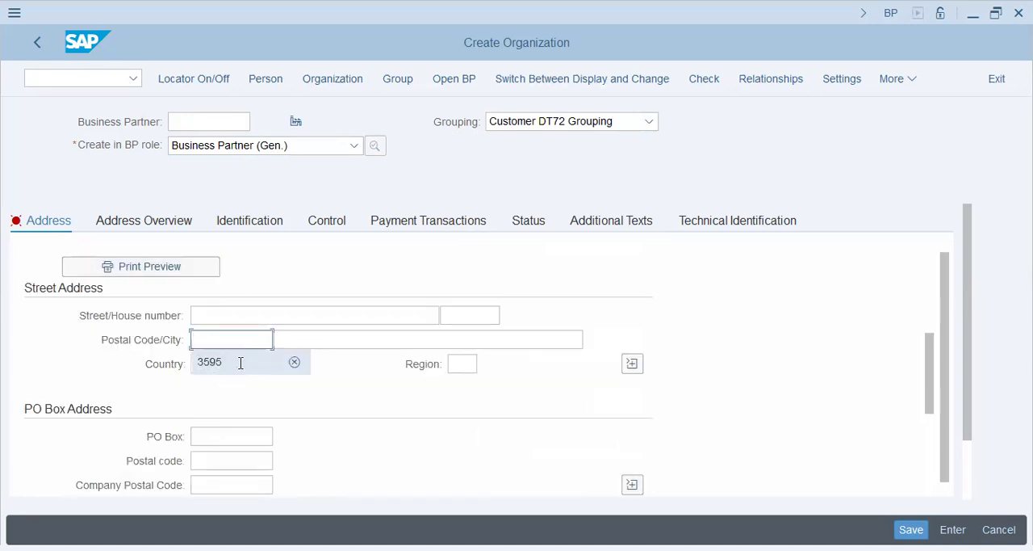
click(241, 362)
click(334, 340)
click(330, 364)
click(203, 364)
click(224, 387)
Set the communication language to English and save the new business partner.
scroll(261, 438, down, 3)
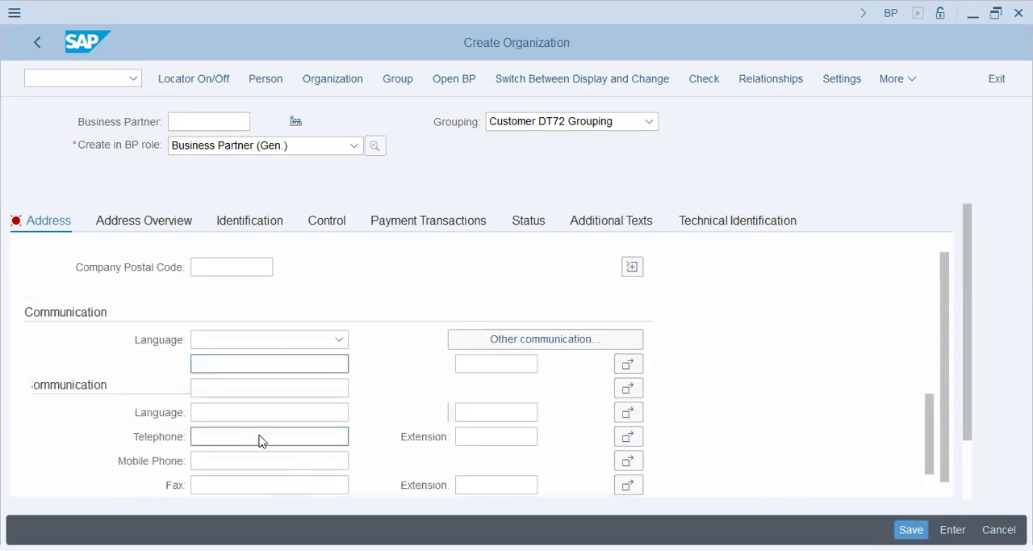
click(247, 345)
scroll(247, 348, down, 2)
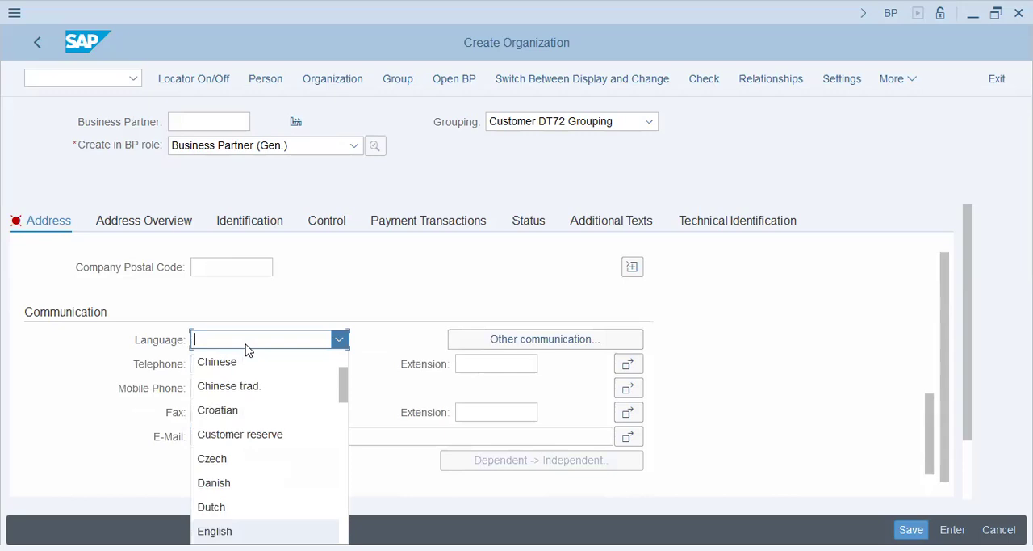
click(230, 530)
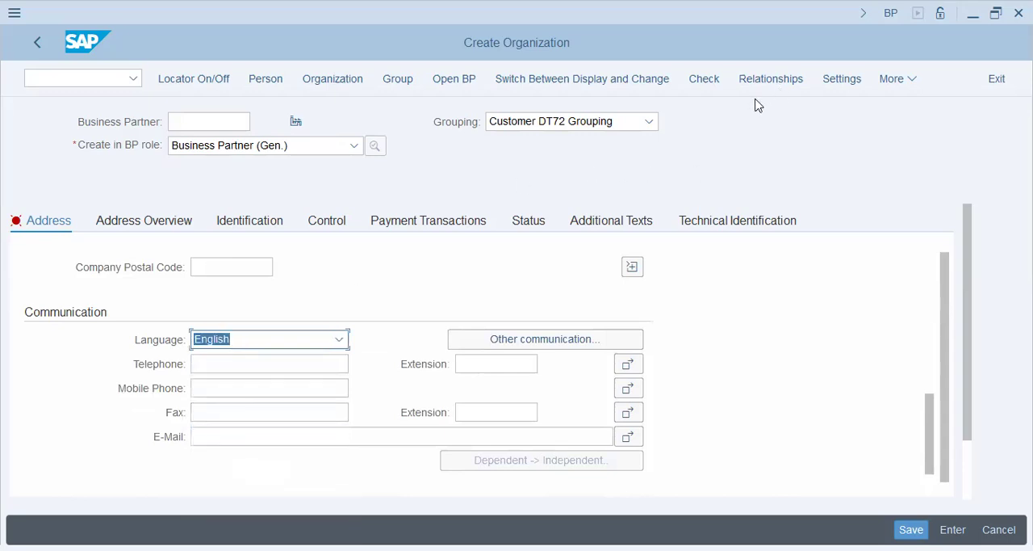
click(916, 523)
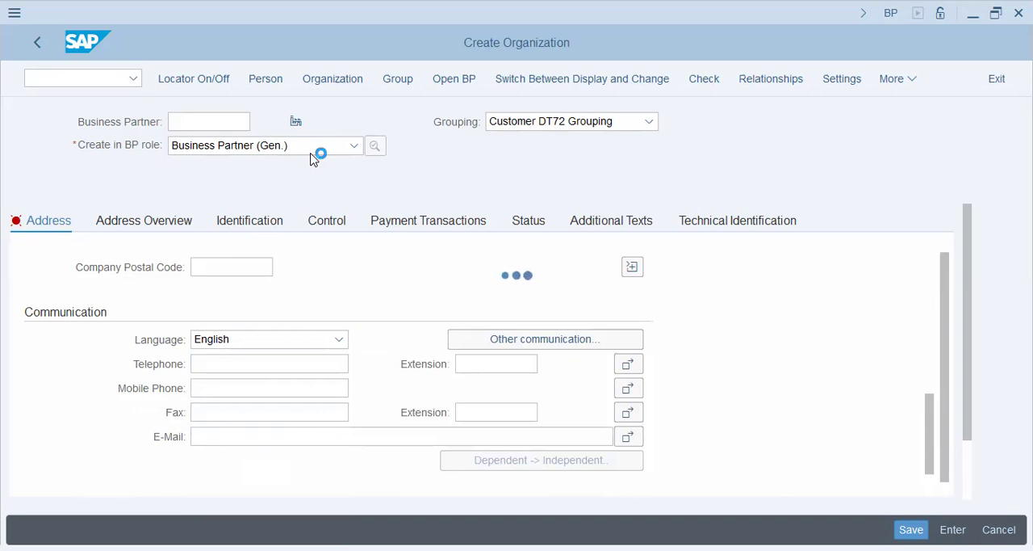
click(40, 78)
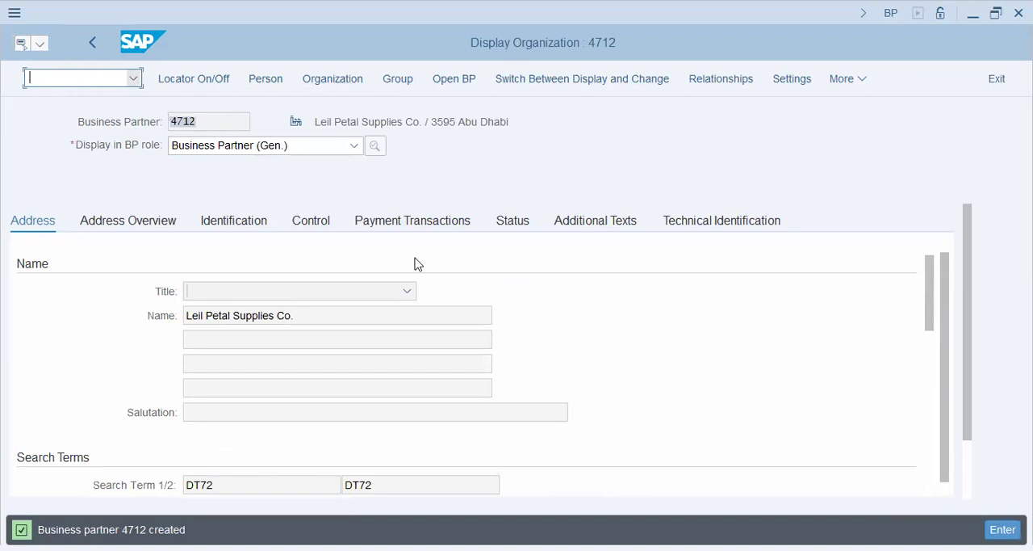
Switch the new business partner to change mode and set its role to FI Customer -STD.
click(300, 150)
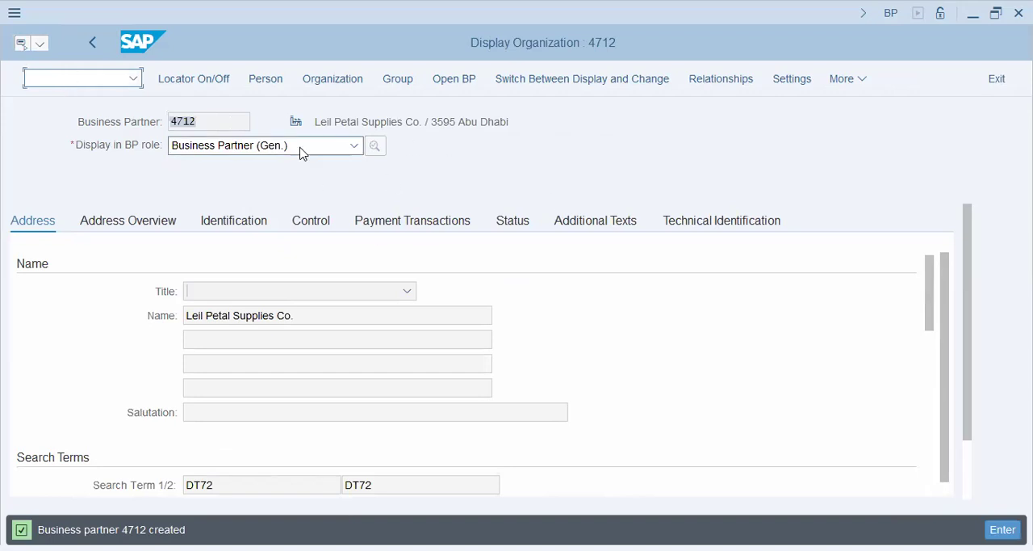
click(563, 89)
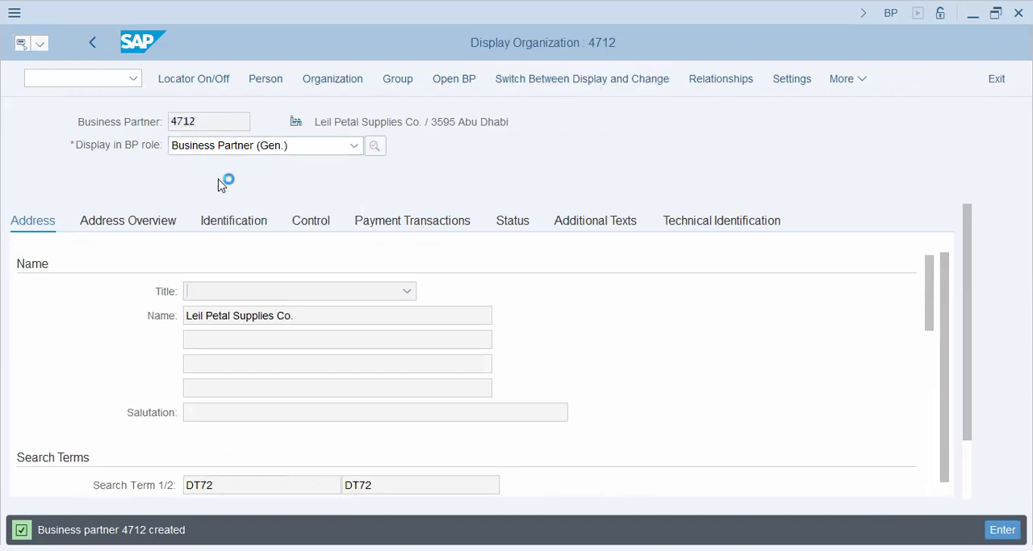
click(249, 149)
scroll(250, 403, down, 6)
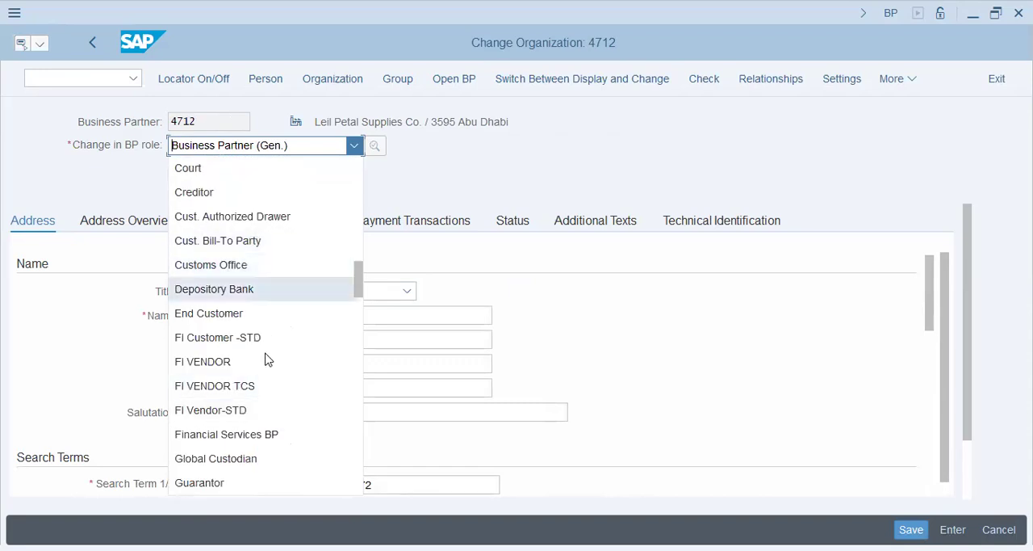
click(271, 337)
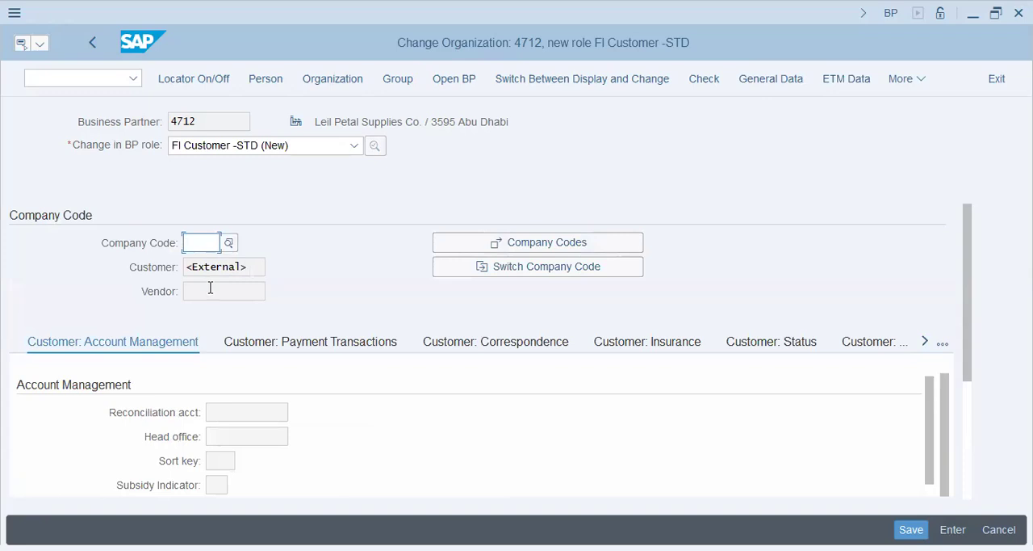
Set the customer's company code to DT72 and go to its reconciliation account.
text(DT72)
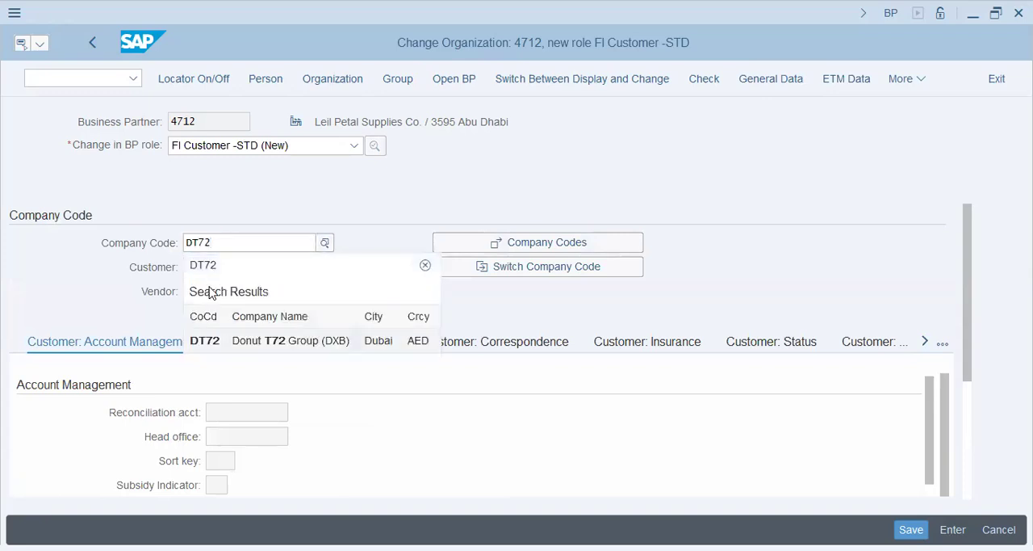
key(Return)
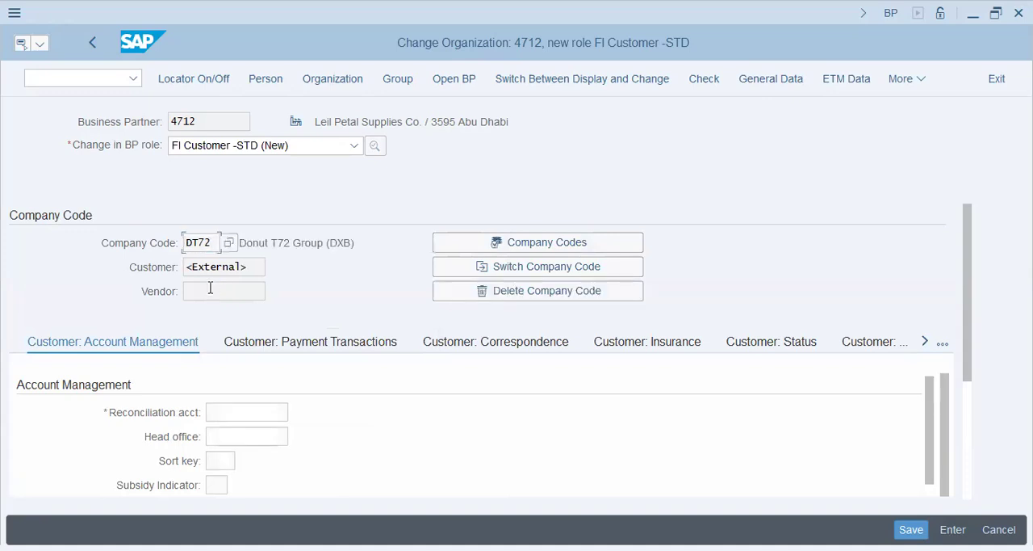
click(245, 412)
Open central G/L account maintenance (FS00) in a new session.
click(64, 78)
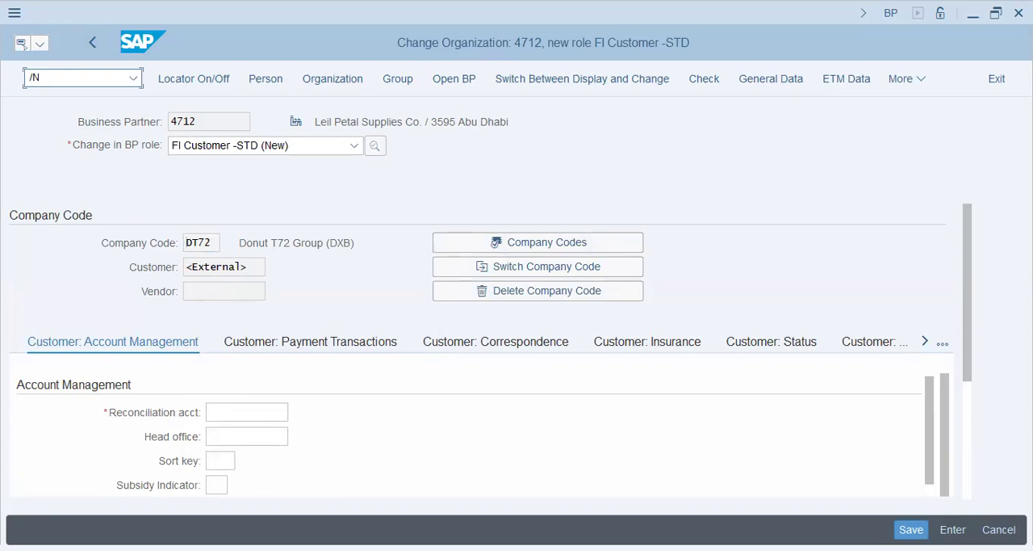
text(/O FS0)
key(Return)
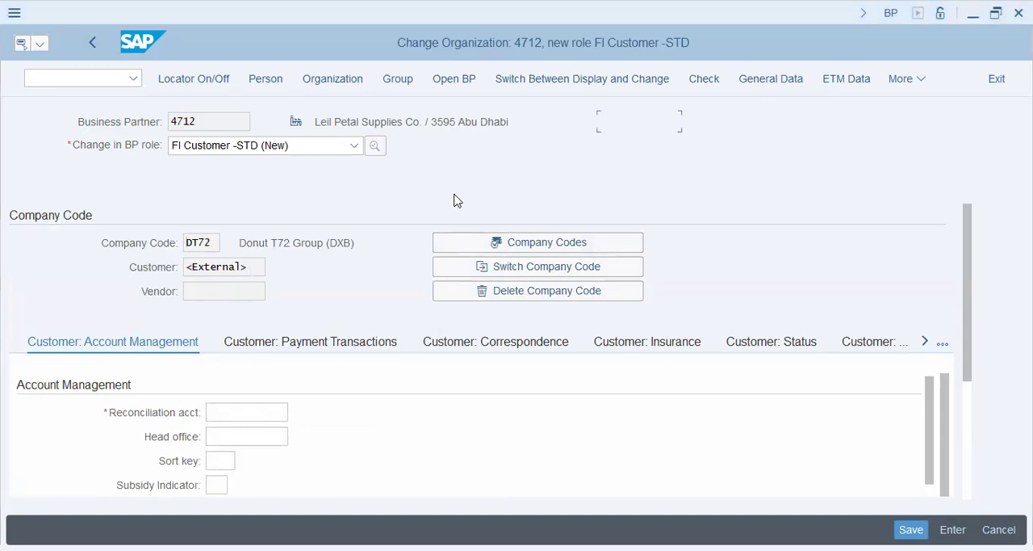
key(alt+Tab)
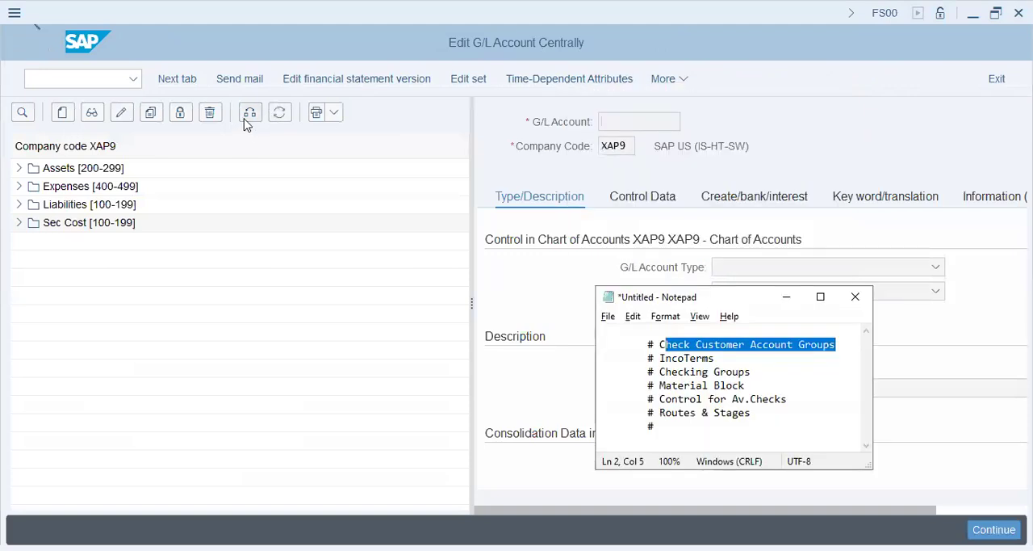
Try to change the G/L account list to company code DT72.
text(dt72)
key(Return)
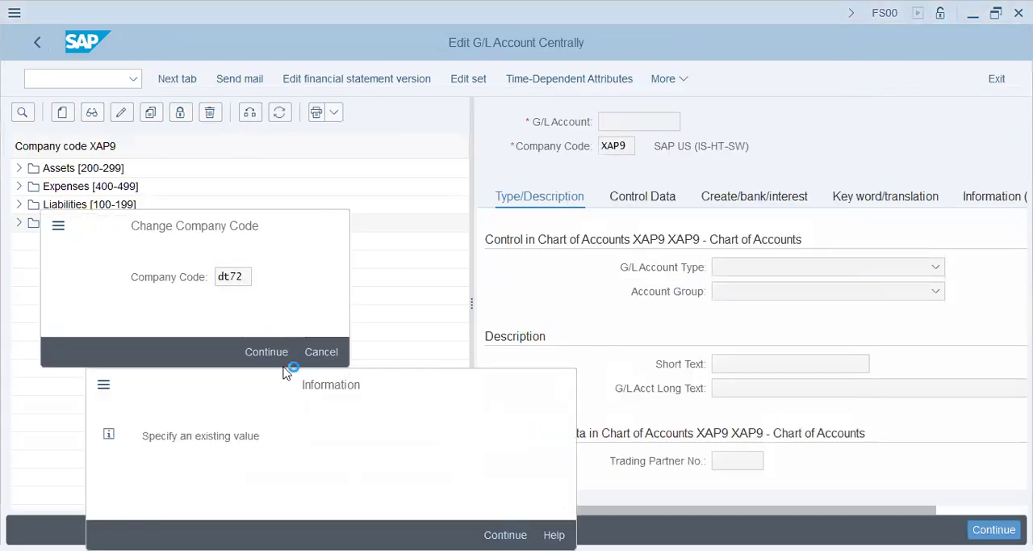
key(Return)
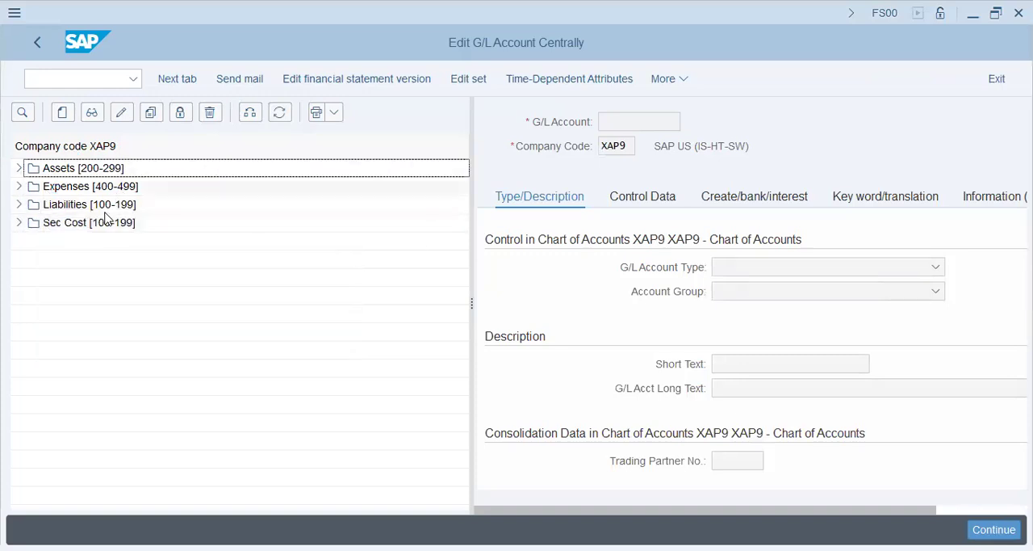
Change the G/L account list to company code AA42.
click(247, 115)
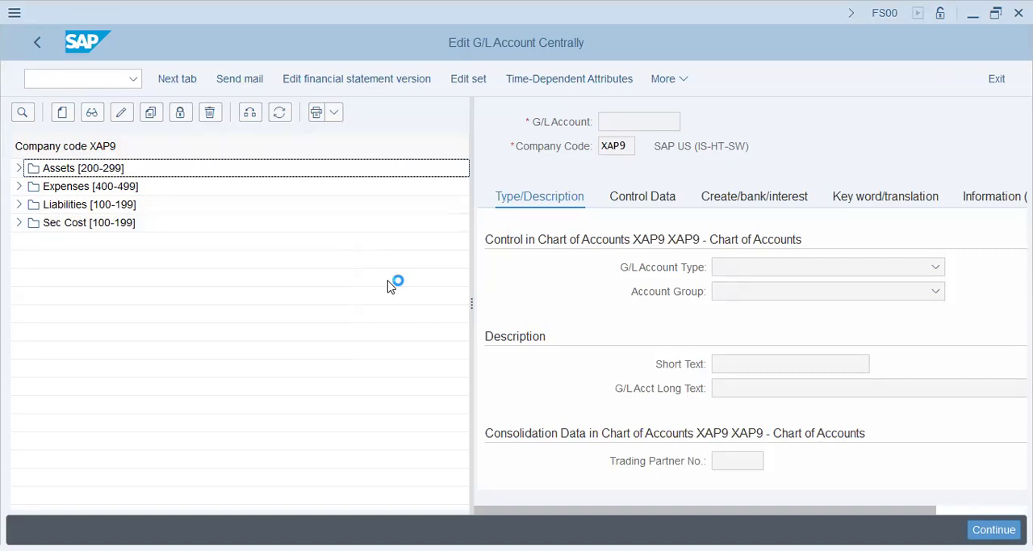
text(aa42)
key(Return)
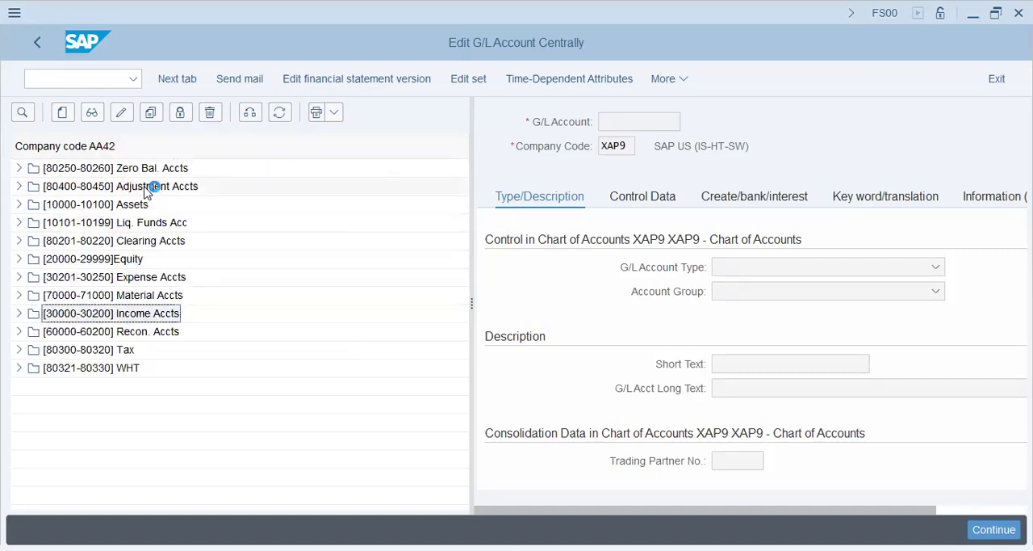
Try to copy reconciliation account 60000 of company code AA42 to account 60100 in company code DT72.
click(35, 331)
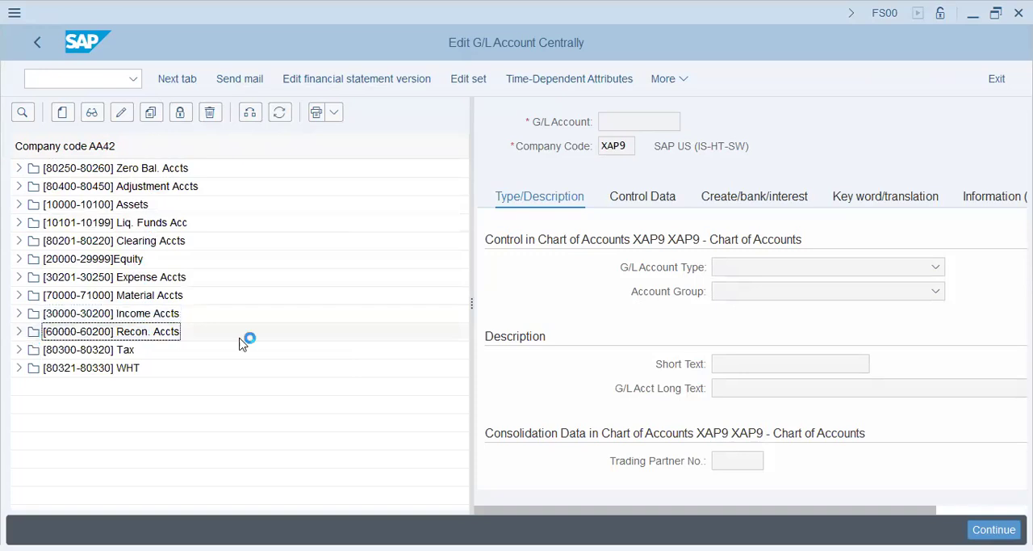
click(167, 368)
click(70, 352)
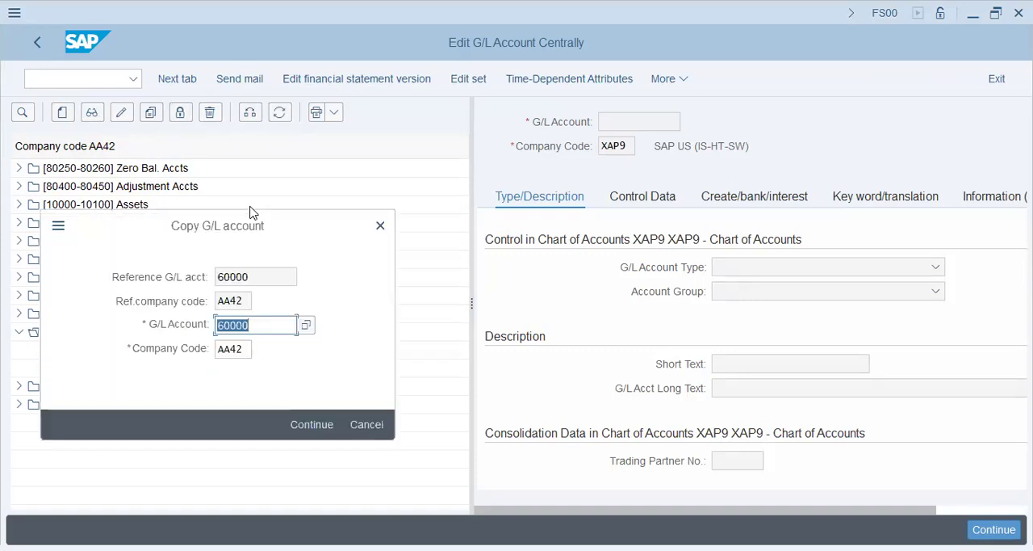
text(6)
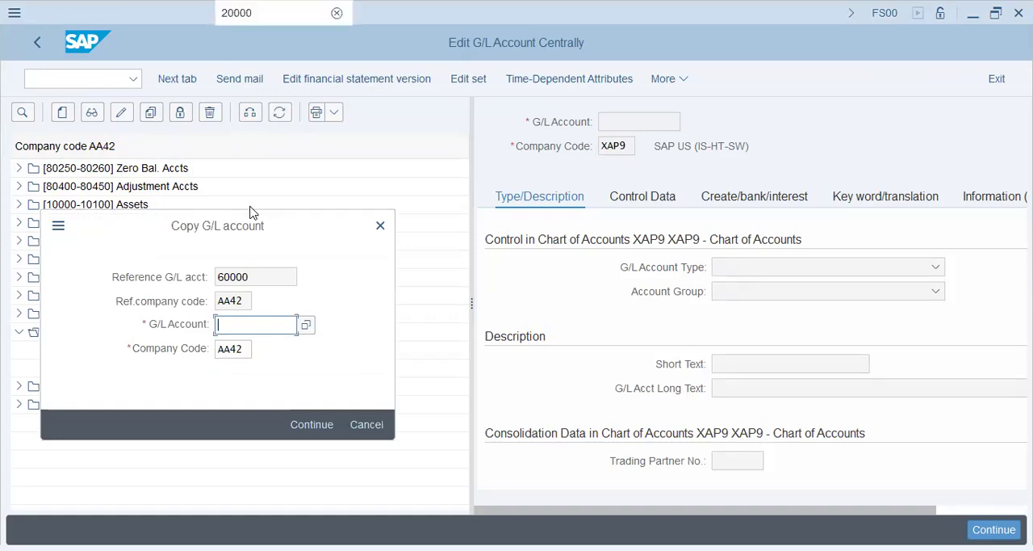
text(0100)
key(Tab)
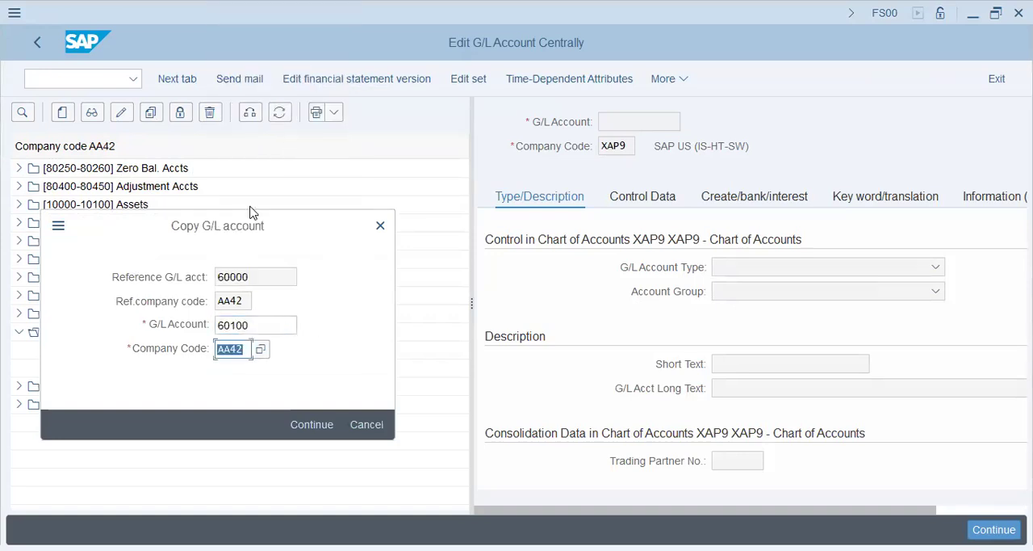
text(dt72)
key(Return)
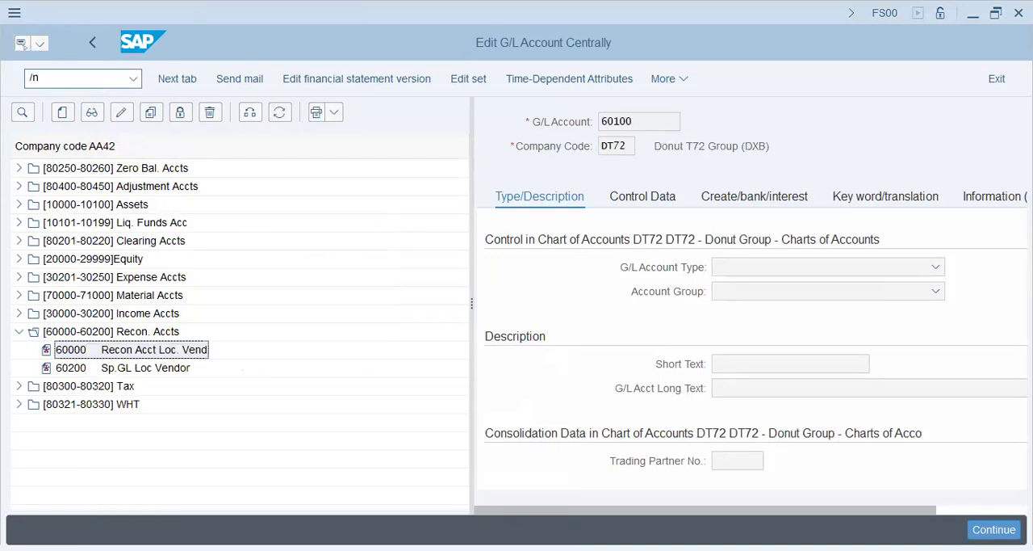
Leave account maintenance and open the SAP Reference IMG in customizing (SPRO).
text(spro)
key(Return)
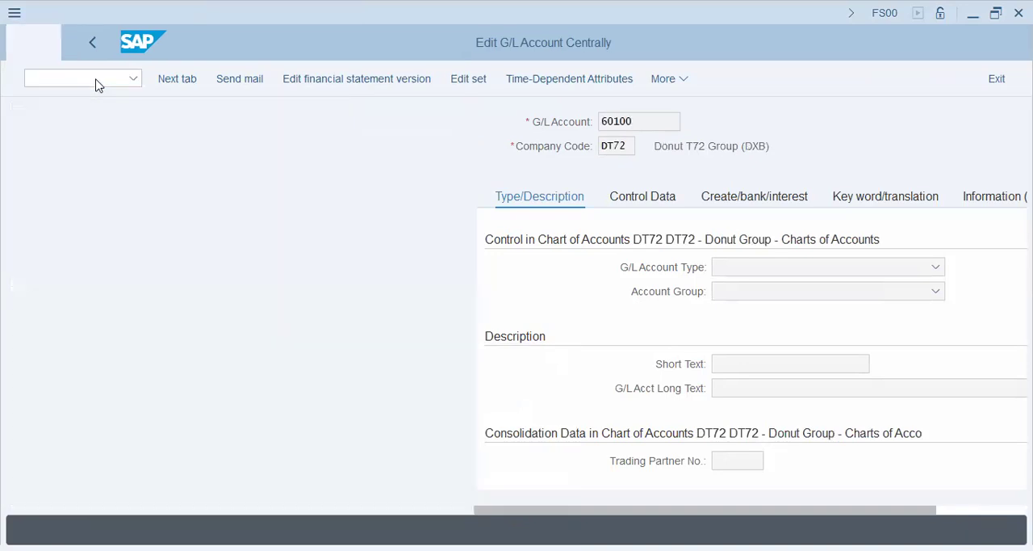
click(203, 79)
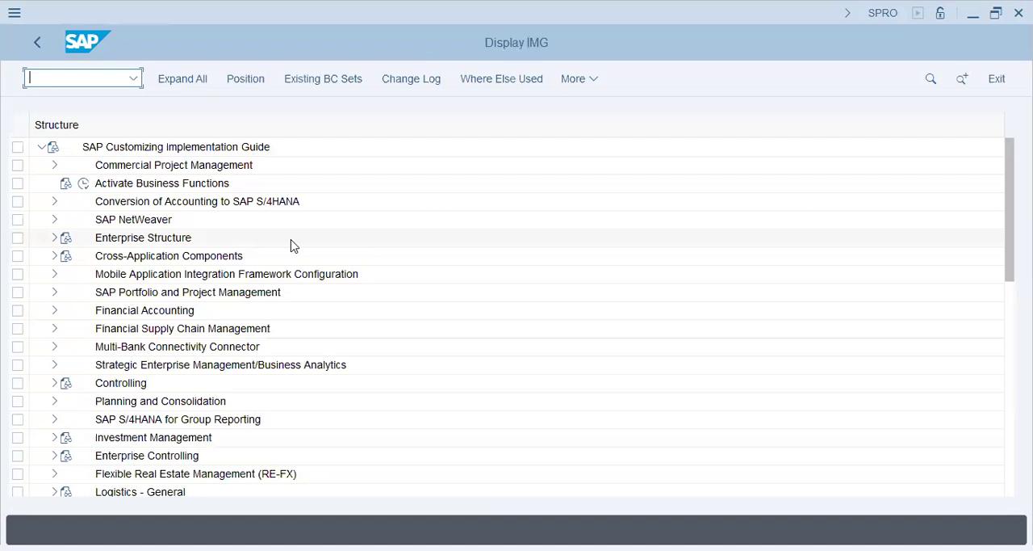
click(168, 256)
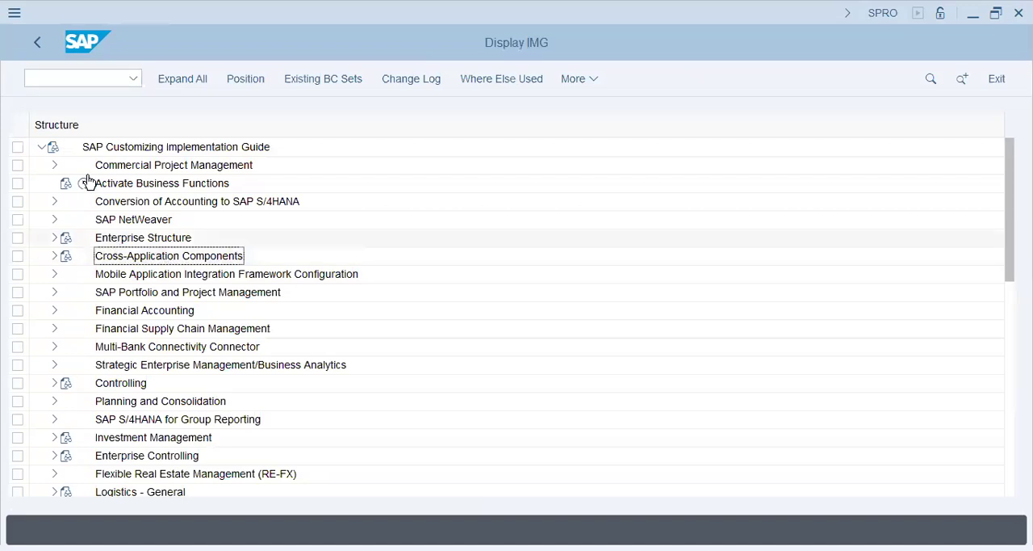
Open the activity Assign Company Code to Field Status Variants under the Financial Accounting ledger field settings.
click(136, 299)
click(54, 311)
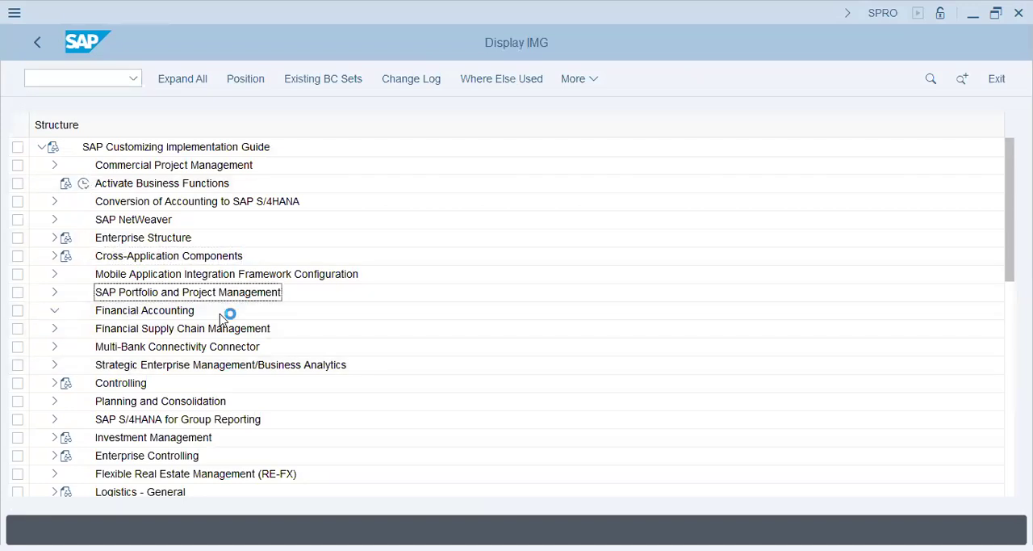
click(129, 273)
click(67, 274)
click(158, 281)
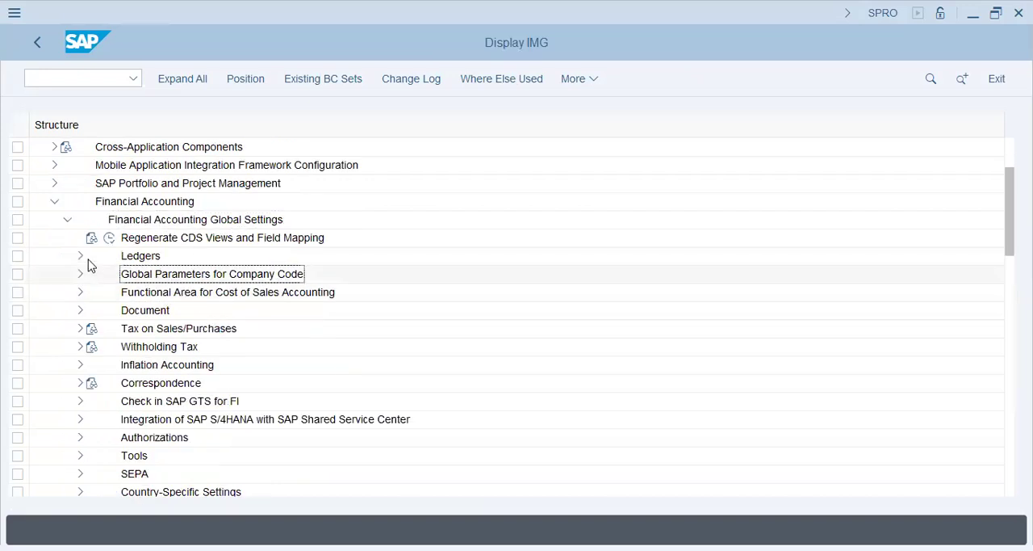
click(80, 256)
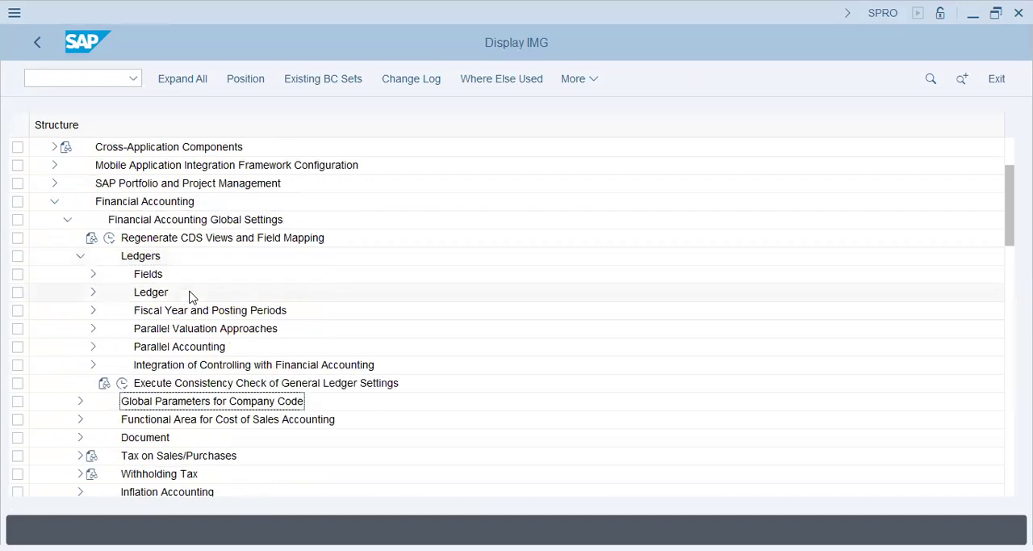
click(93, 274)
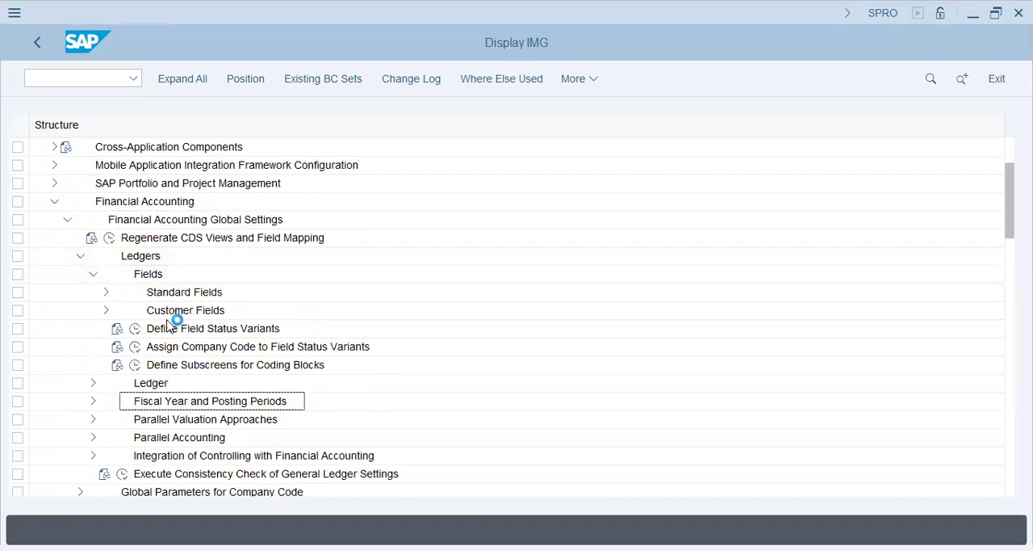
click(135, 346)
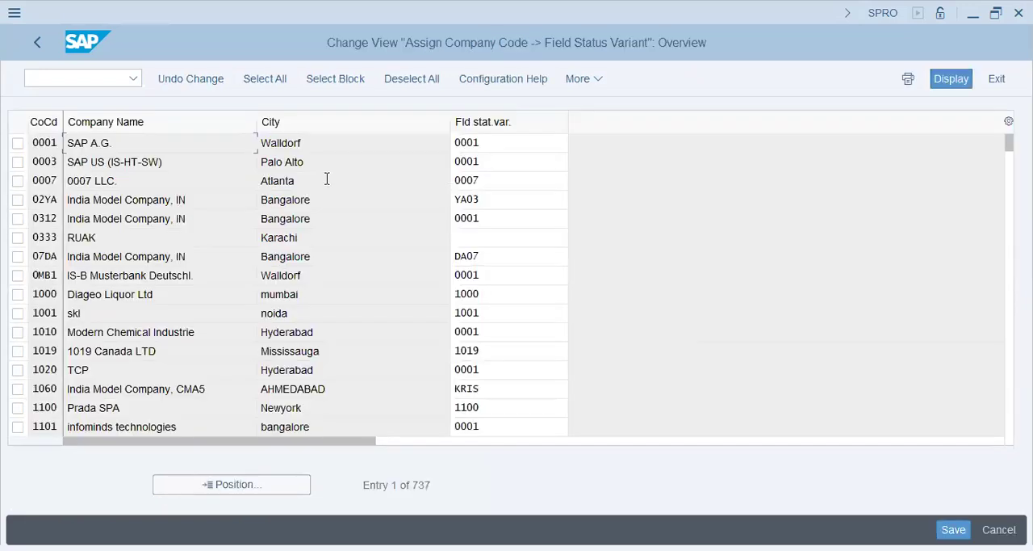
Find company code DT72 in the assignment table and set its field status variant to 0001.
click(281, 488)
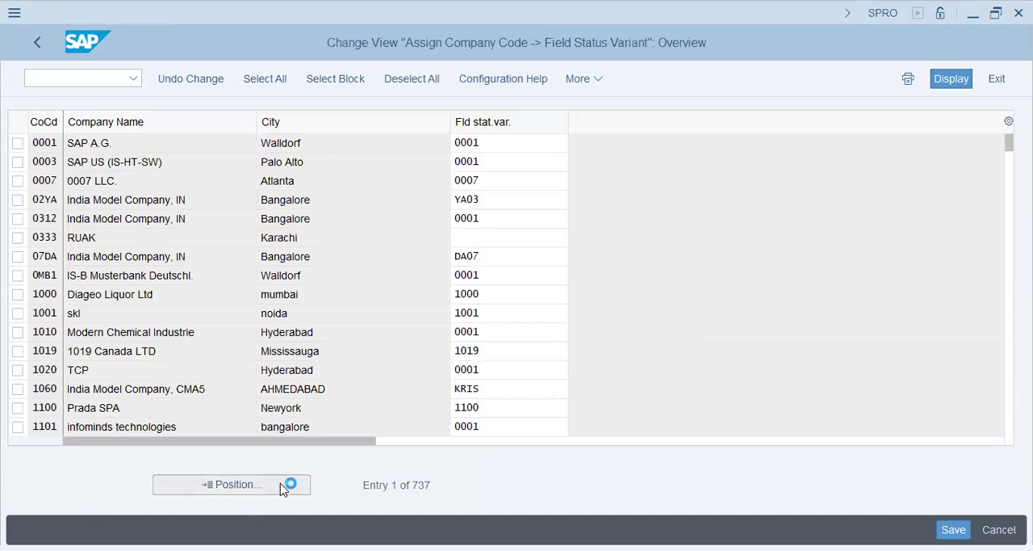
text(dt72)
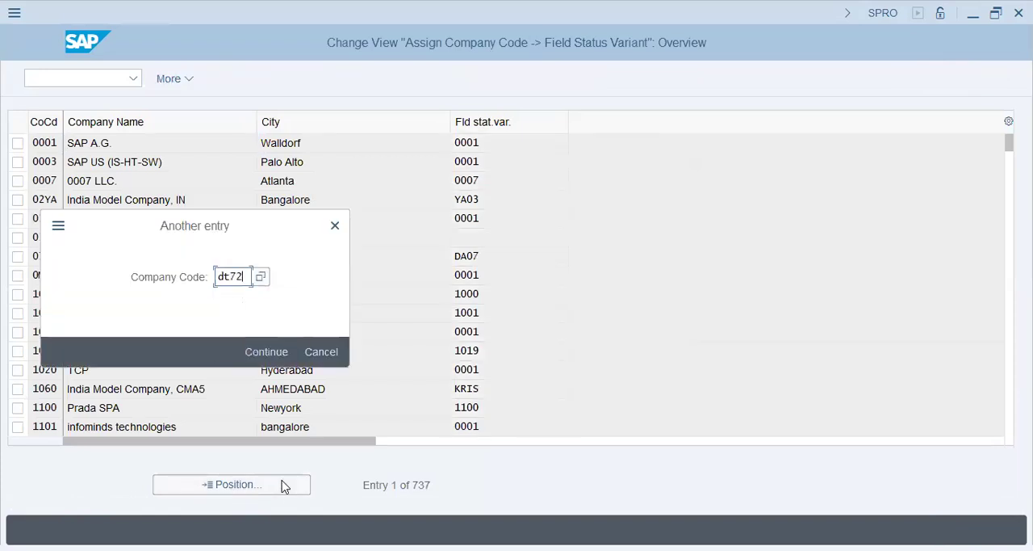
key(Return)
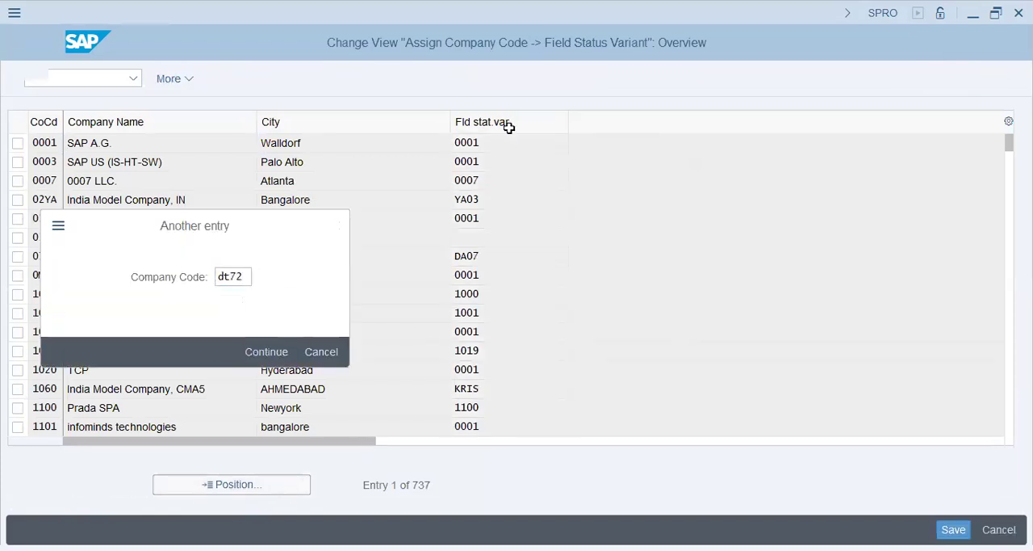
click(502, 146)
text(-000)
key(BackSpace)
key(BackSpace)
key(BackSpace)
key(BackSpace)
text(0001)
key(BackSpace)
key(BackSpace)
key(BackSpace)
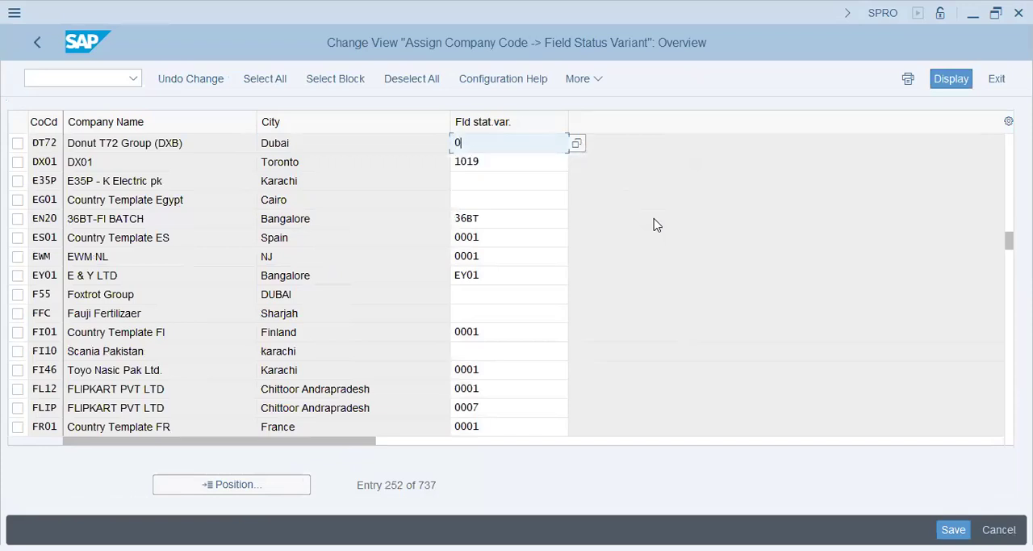
text(001)
Save the field status variant assignment in the DT72 - Donut Group - SD/MM Config request SA2K902038.
key(Return)
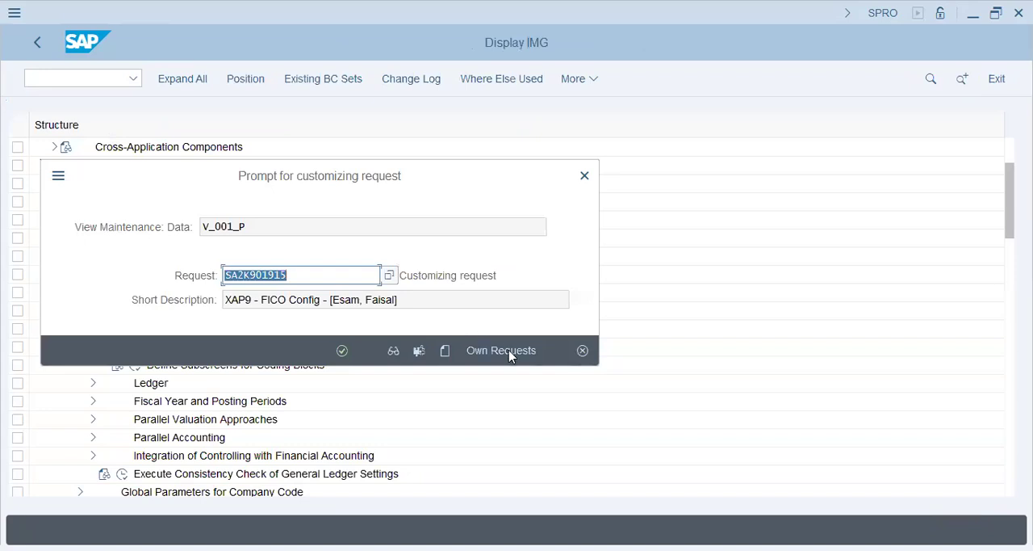
key(Return)
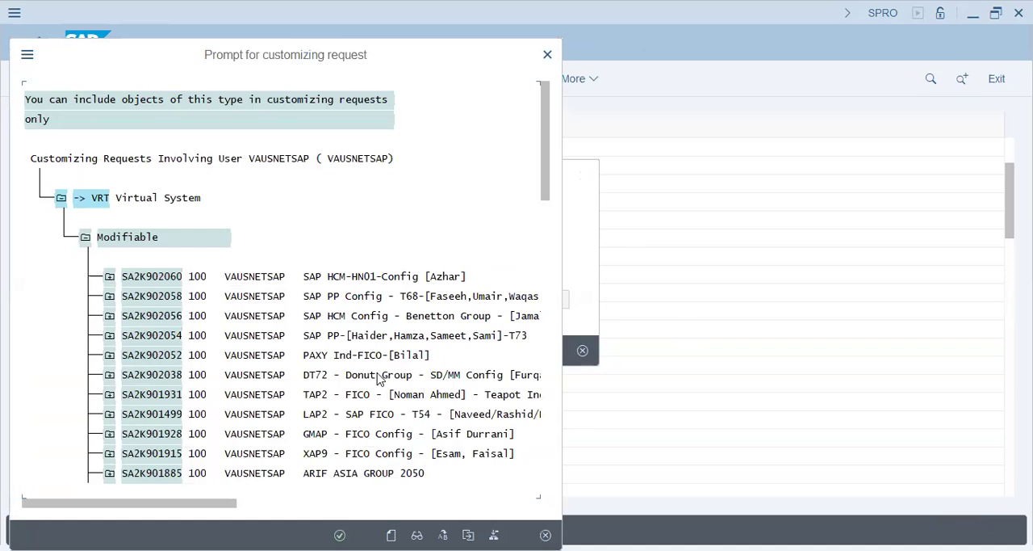
double_click(379, 376)
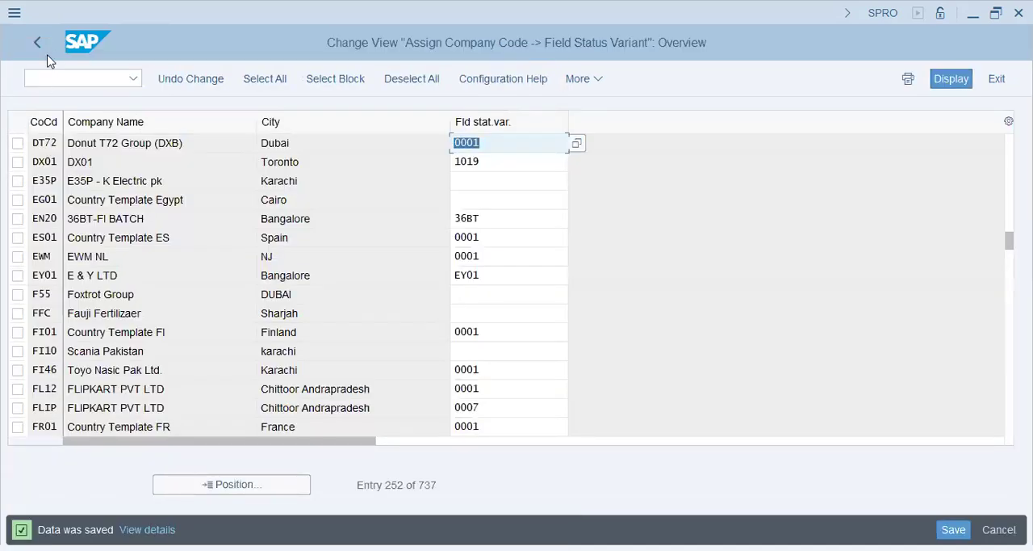
Leave customizing and reopen central G/L account maintenance (FS00).
click(47, 84)
text(/n fs00)
key(Return)
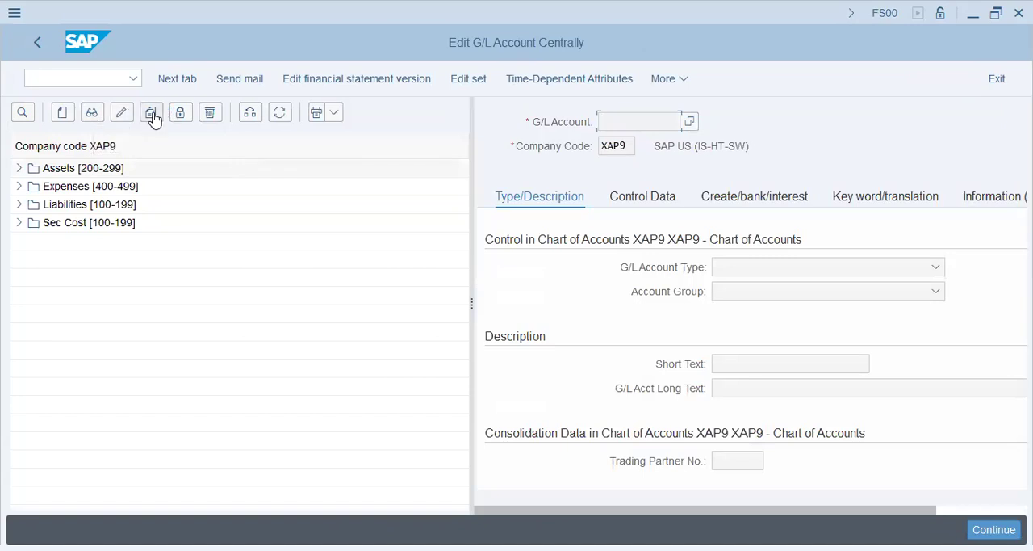
key(Return)
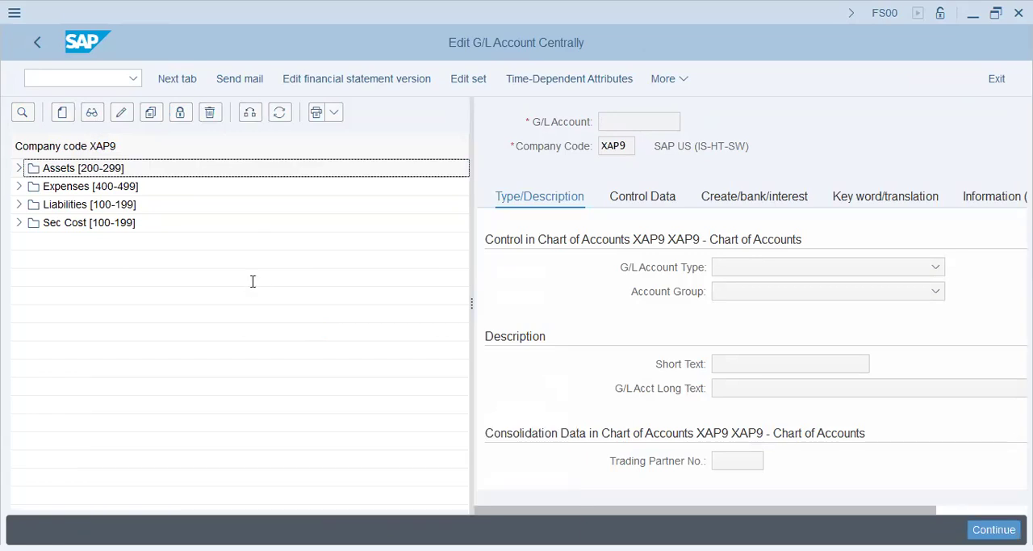
List the accounts of company code AA42 and copy local vendor reconciliation account 60000 to account 60100 in company code DT72.
text(aa42)
key(Return)
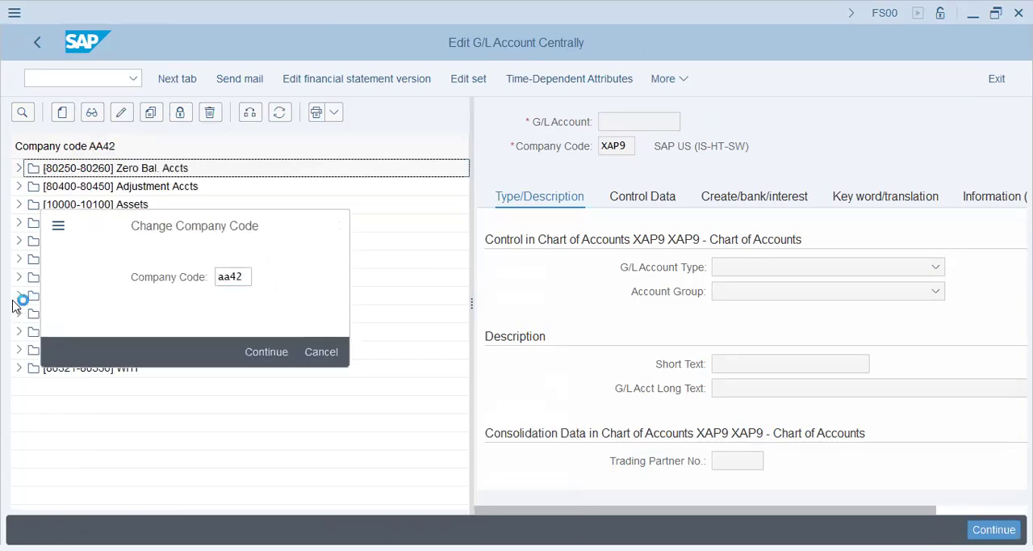
click(18, 331)
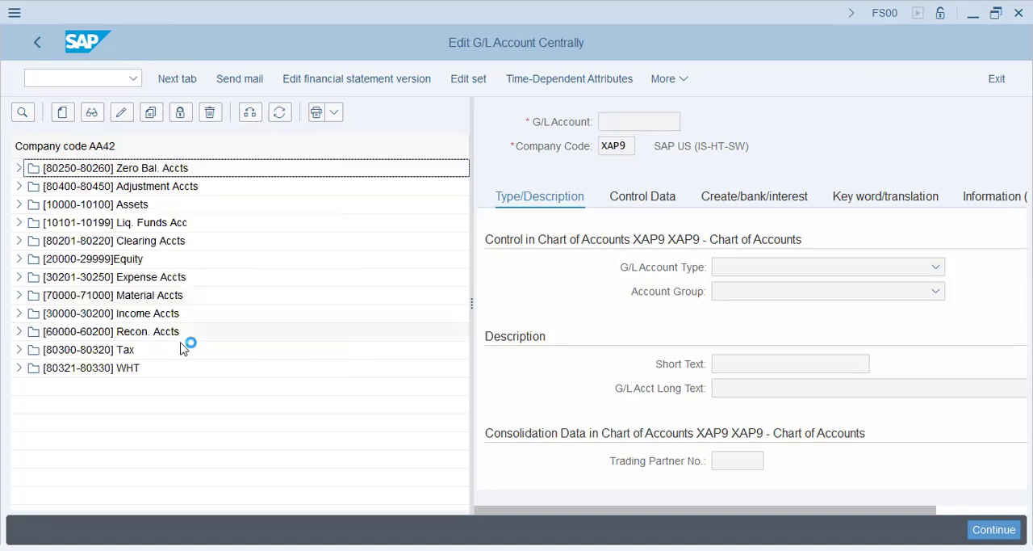
double_click(136, 353)
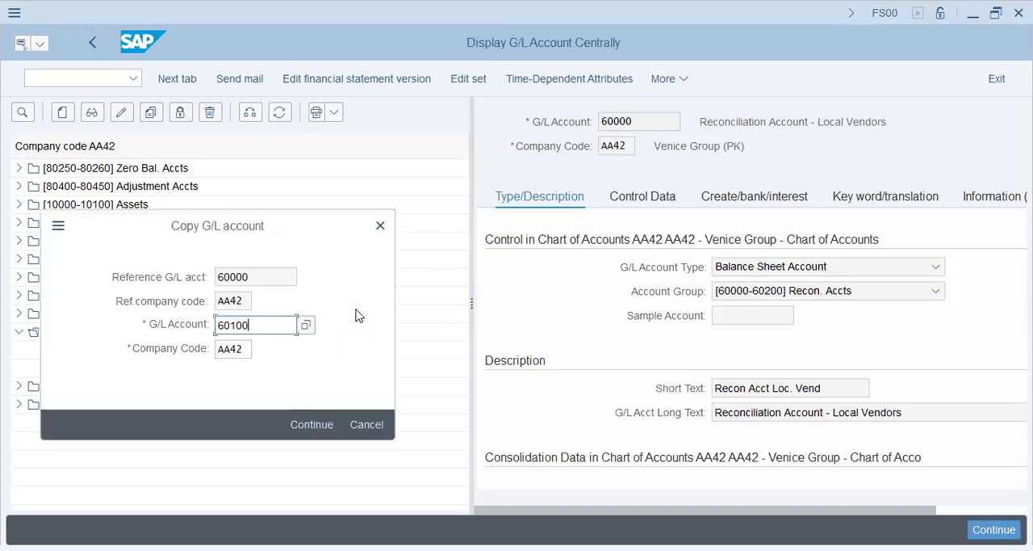
key(Tab)
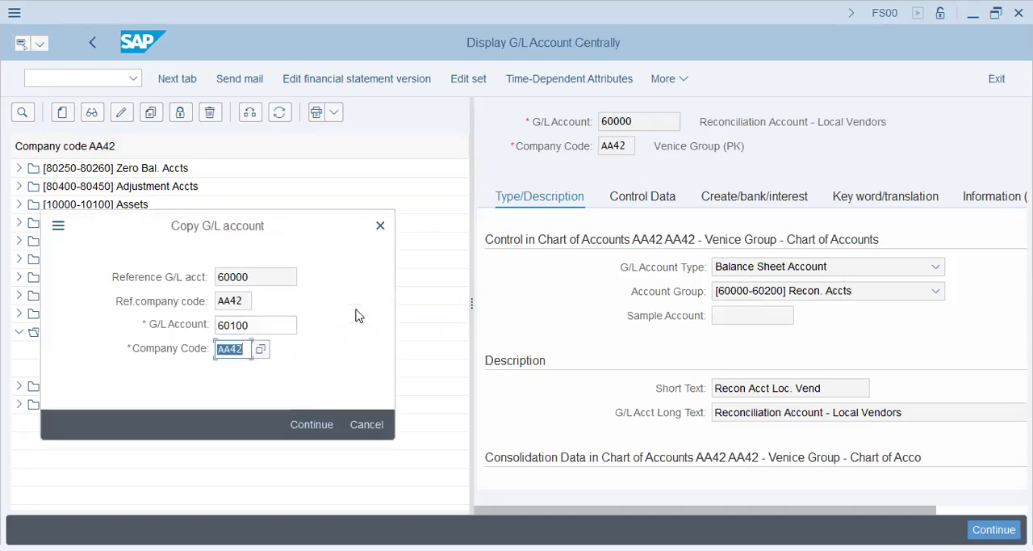
text(dt72)
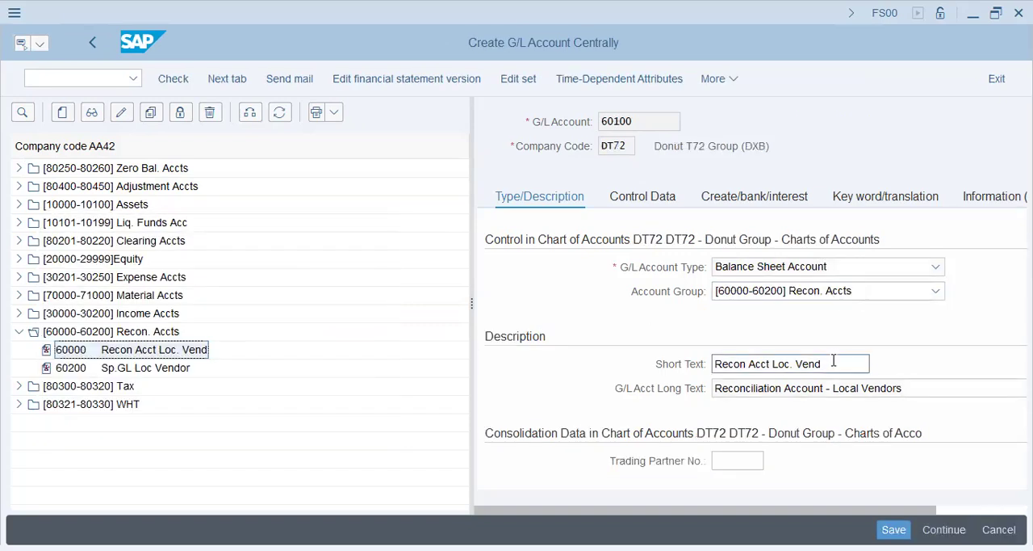
Set the new account's short text to "Recon Acct Loc. Cust" and its long text to "Reconciliation Account - Local Customers".
double_click(797, 363)
text(C)
key(Tab)
key(End)
key(shift+Left)
key(shift+Left)
key(shift+Left)
key(shift+Left)
text(Customers)
Make account 60100 a reconciliation account for Customers, check its field status group, and save the account.
click(654, 204)
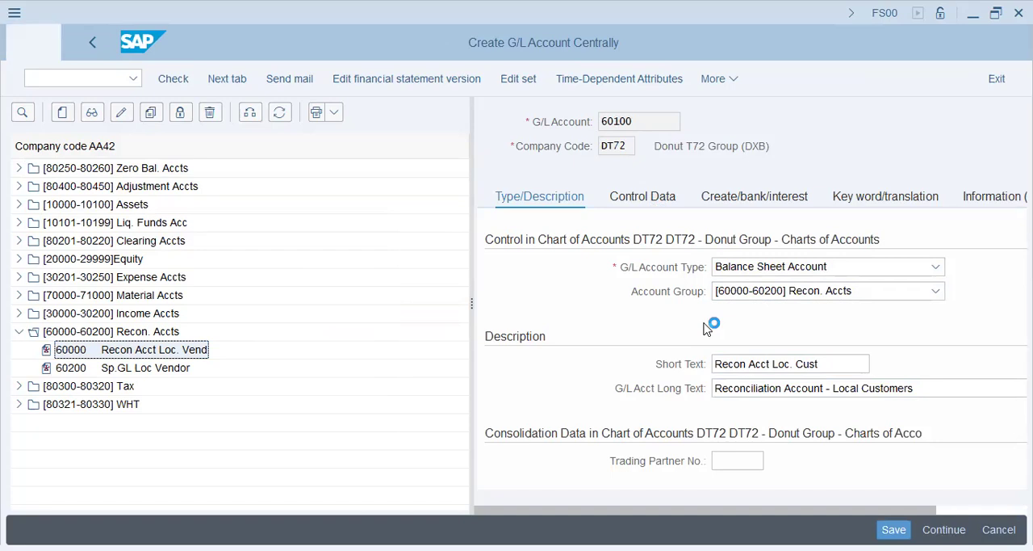
scroll(775, 367, down, 1)
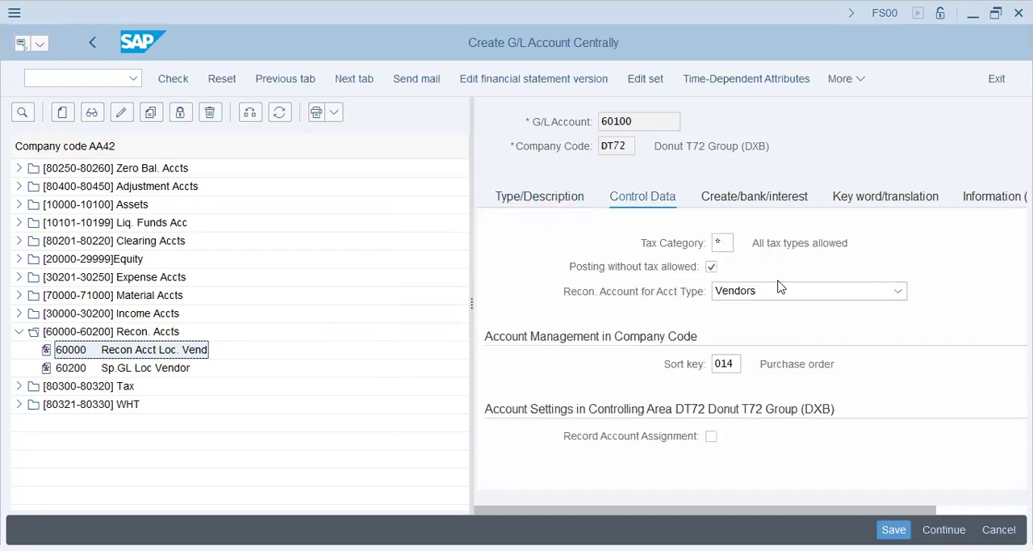
click(779, 290)
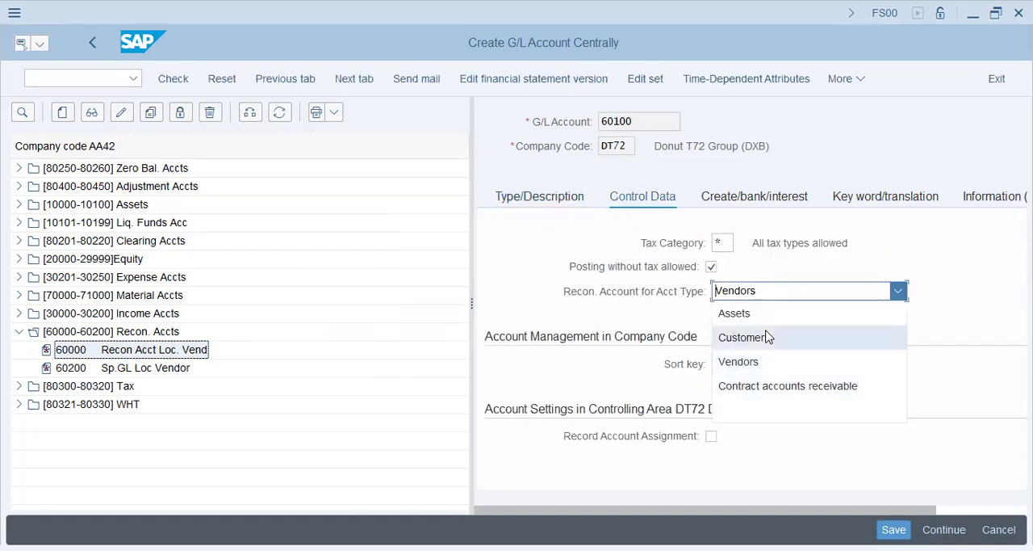
click(768, 336)
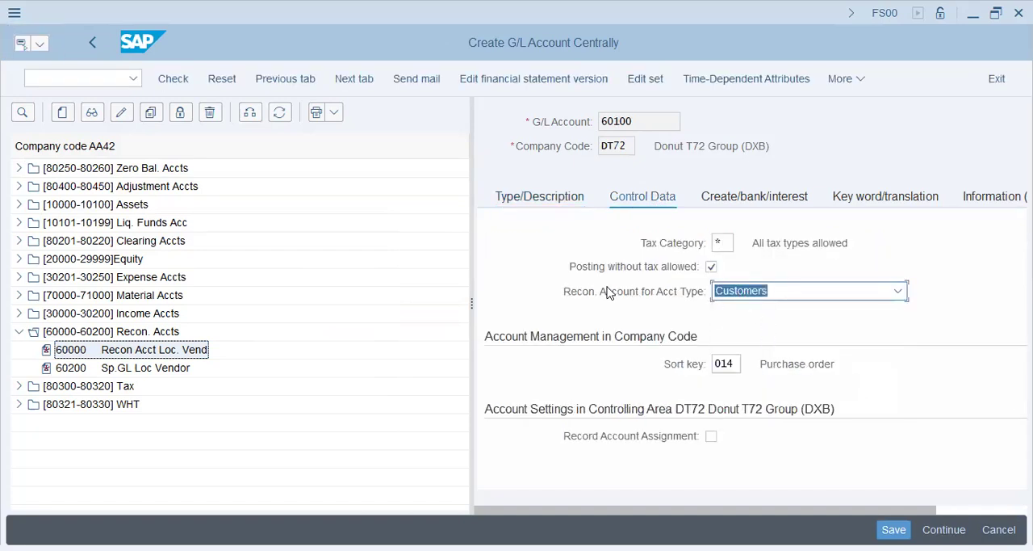
click(759, 197)
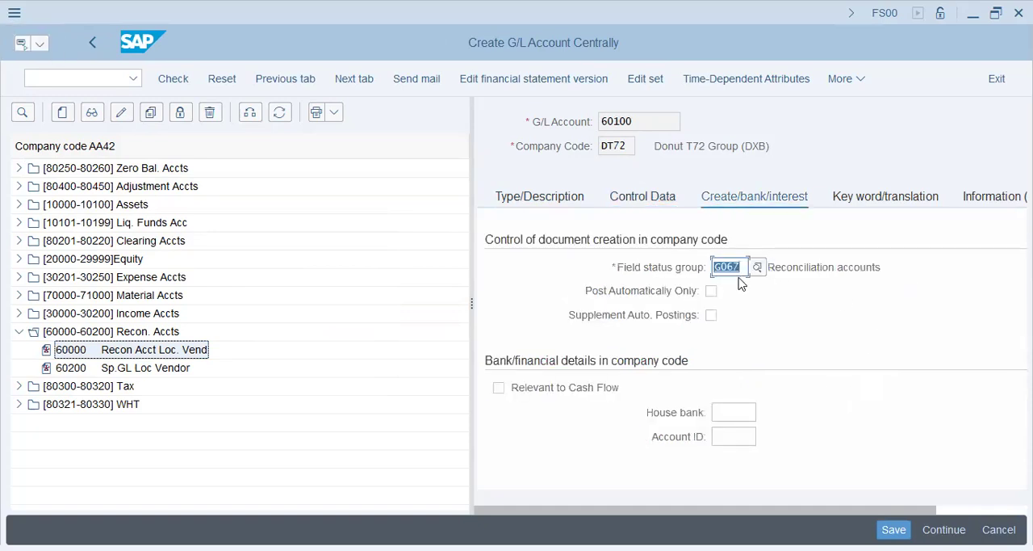
click(494, 387)
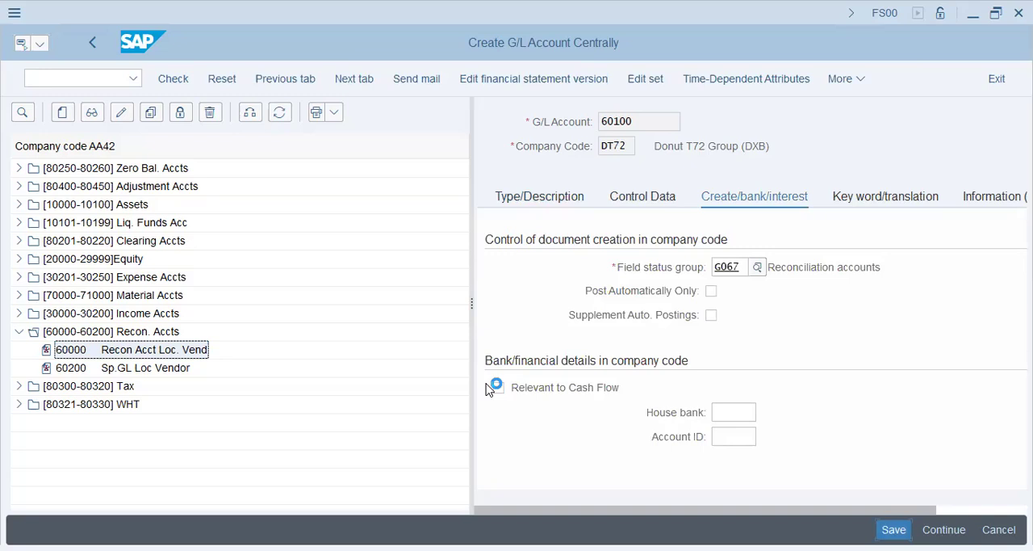
key(ctrl+s)
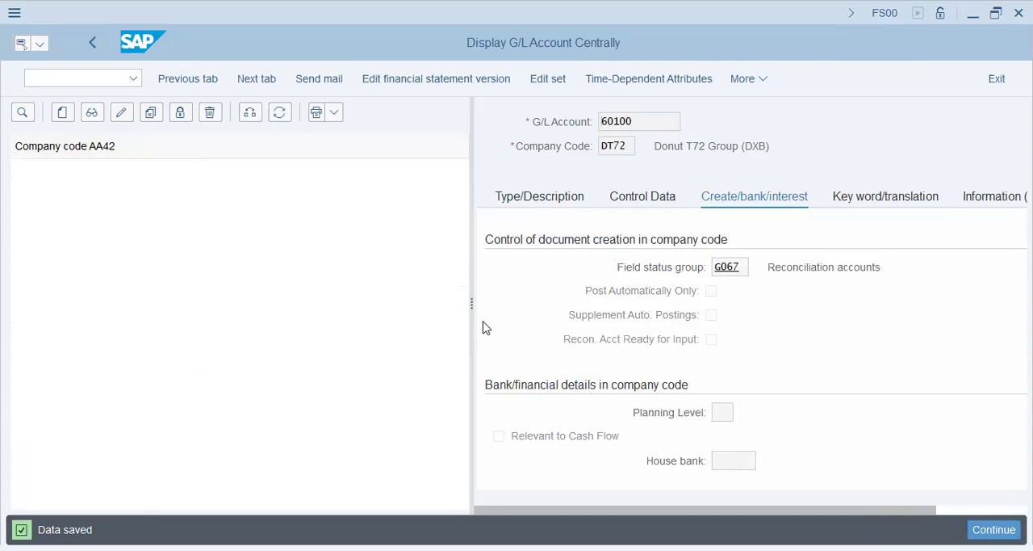
Return to the business partner's FI Customer role and enter 60100 as the reconciliation account for company code DT72.
click(641, 119)
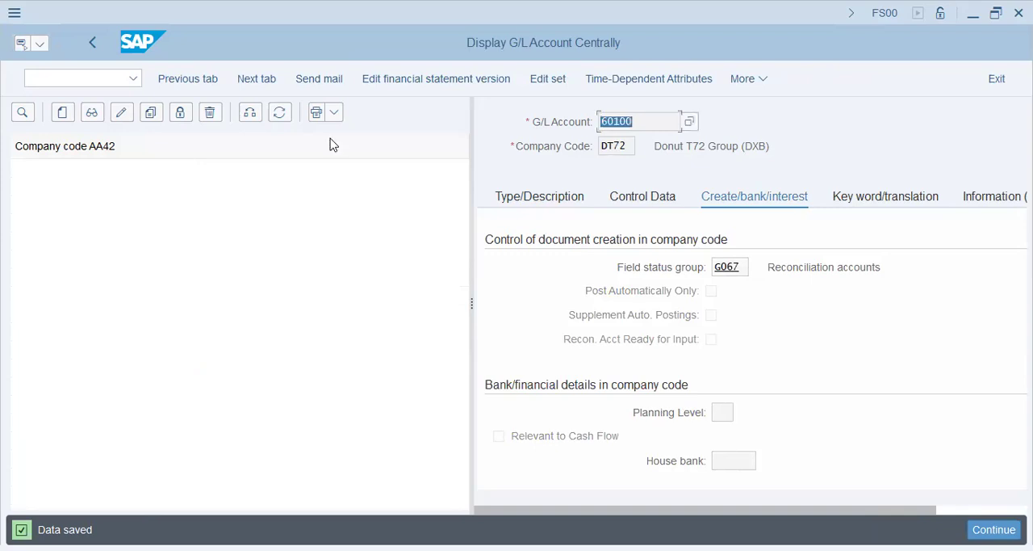
key(alt+Tab)
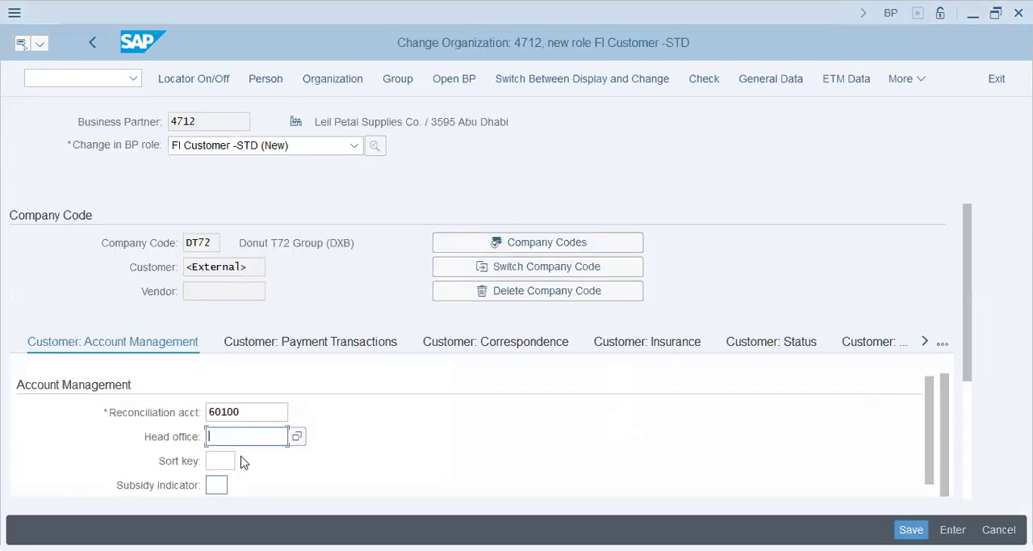
click(221, 460)
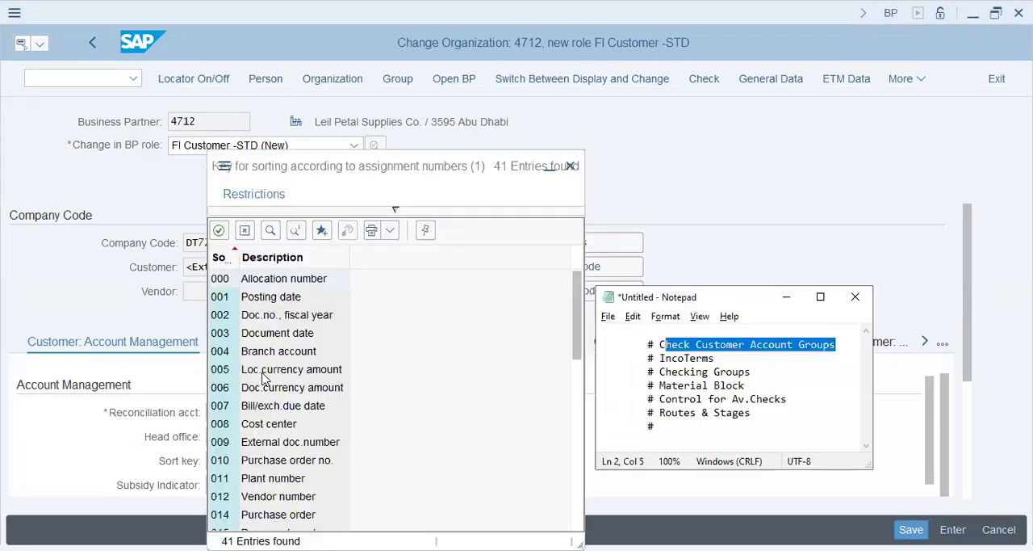
Search the sort keys, assign 031 (Customer number) to the customer's account management data, and save the business partner.
click(271, 233)
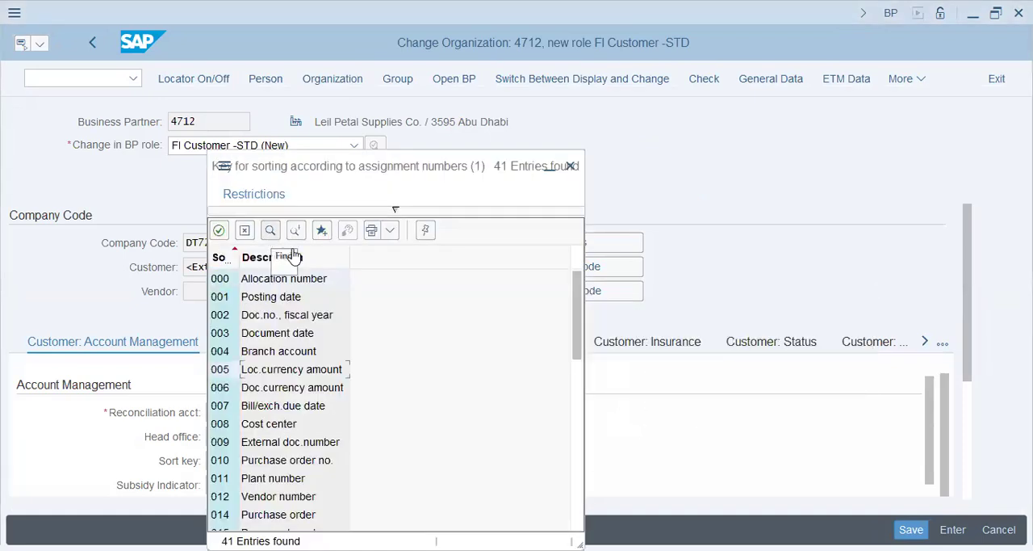
text(sale)
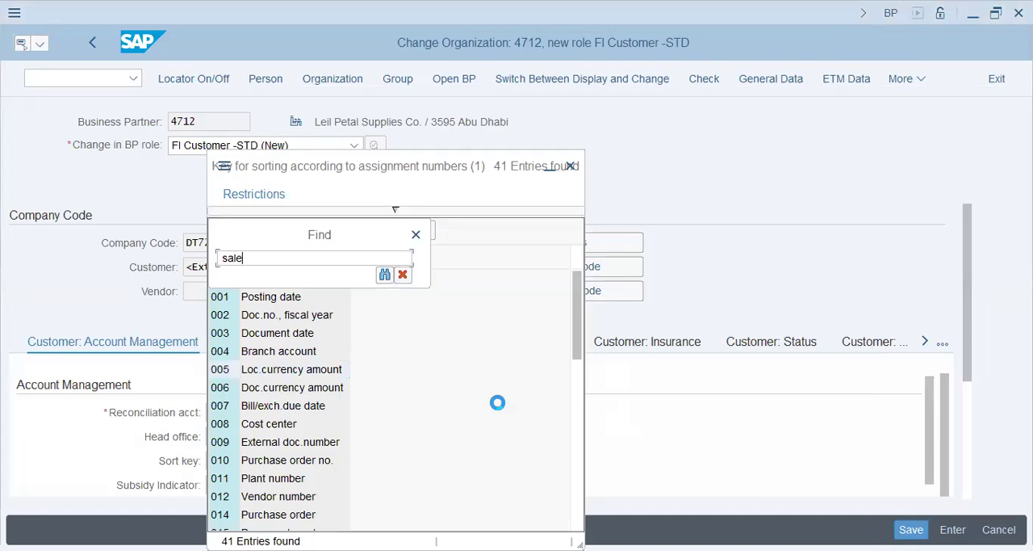
key(Return)
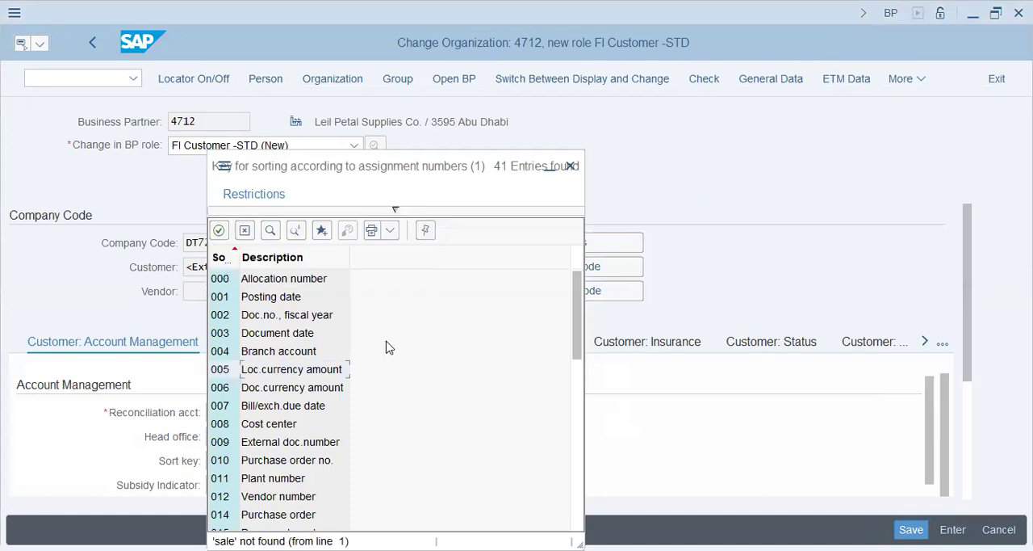
scroll(310, 436, down, 2)
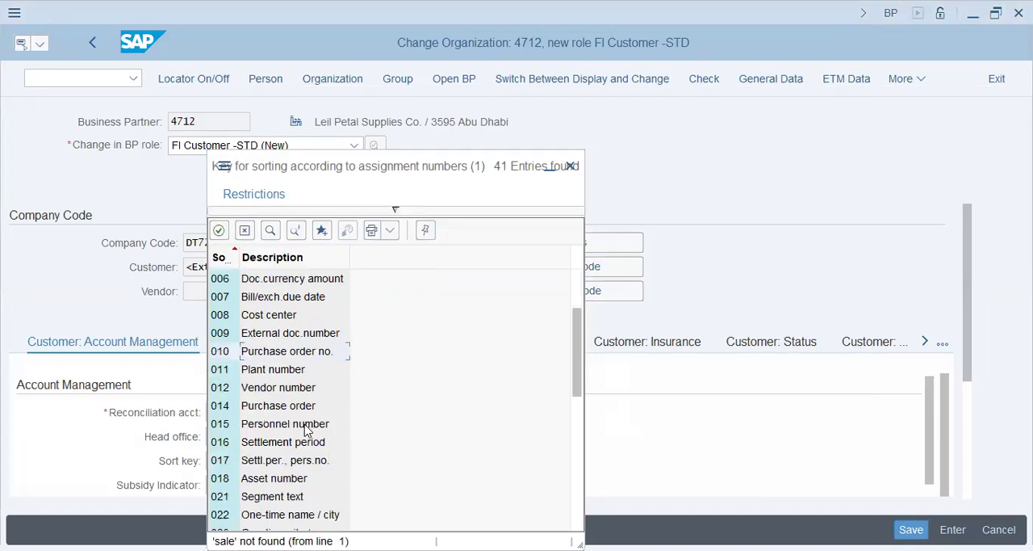
click(282, 409)
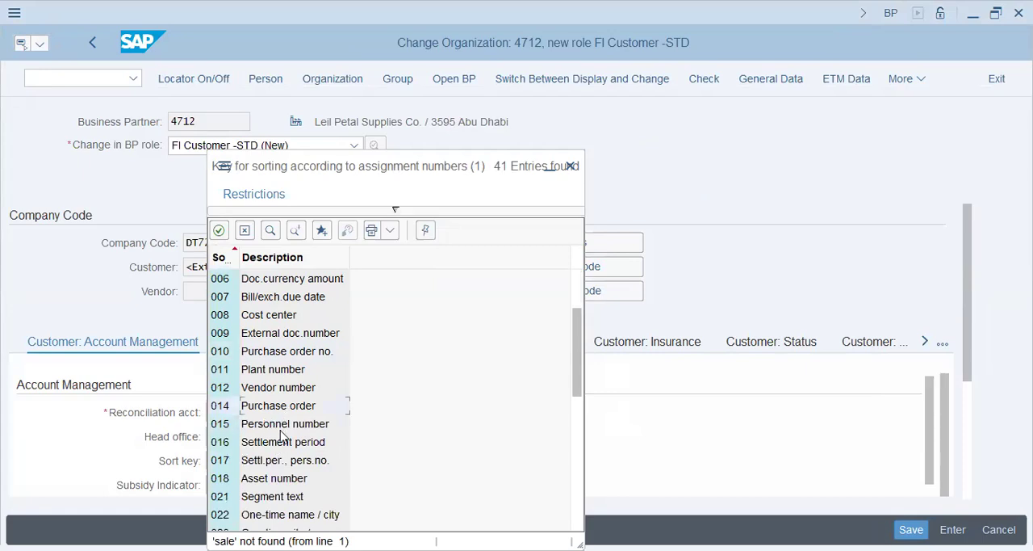
scroll(281, 436, down, 4)
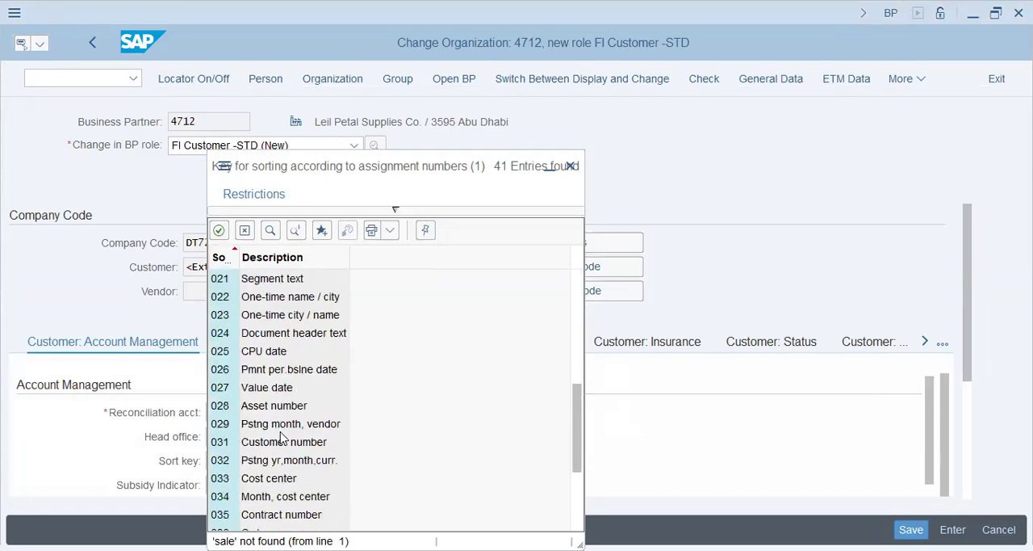
click(283, 444)
scroll(289, 436, down, 2)
scroll(293, 460, down, 1)
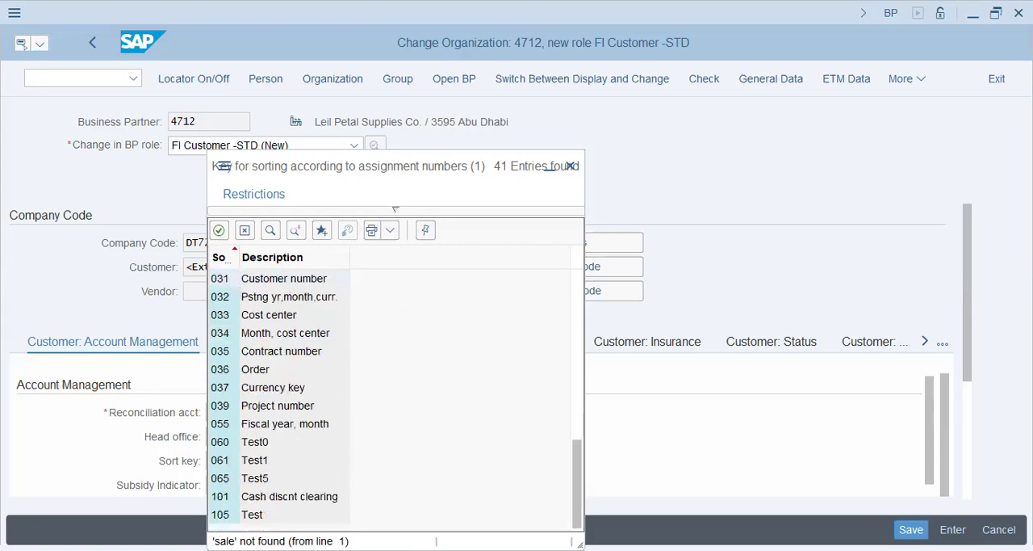
key(Return)
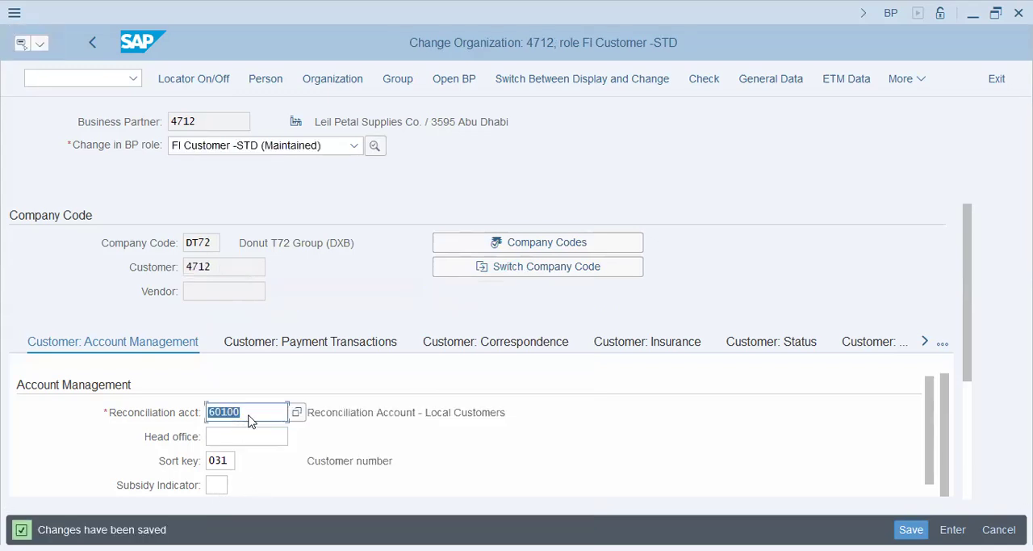
Review the saved FI Customer role of Leil Petal Supplies Co. in display mode and return to change mode.
click(230, 460)
click(347, 461)
double_click(224, 123)
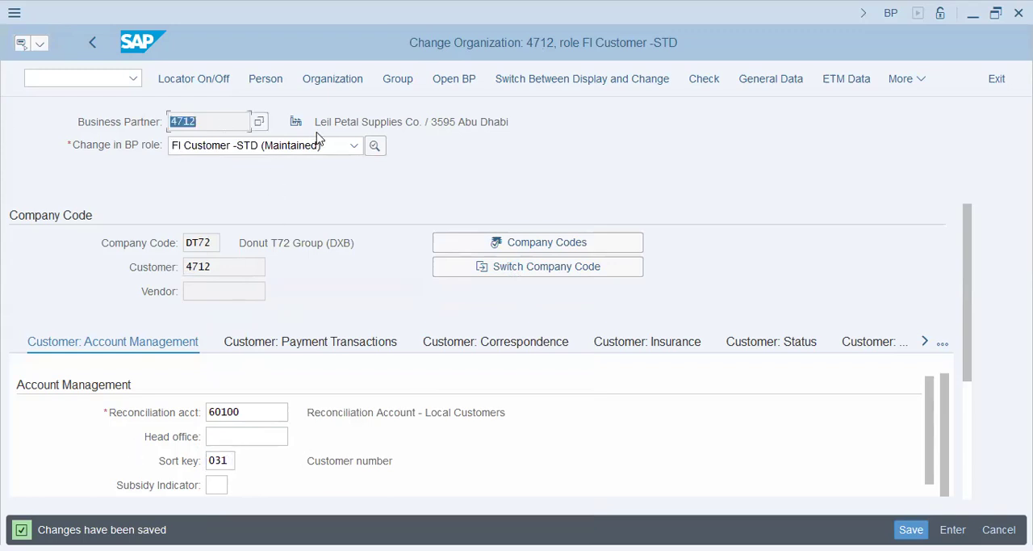
click(613, 84)
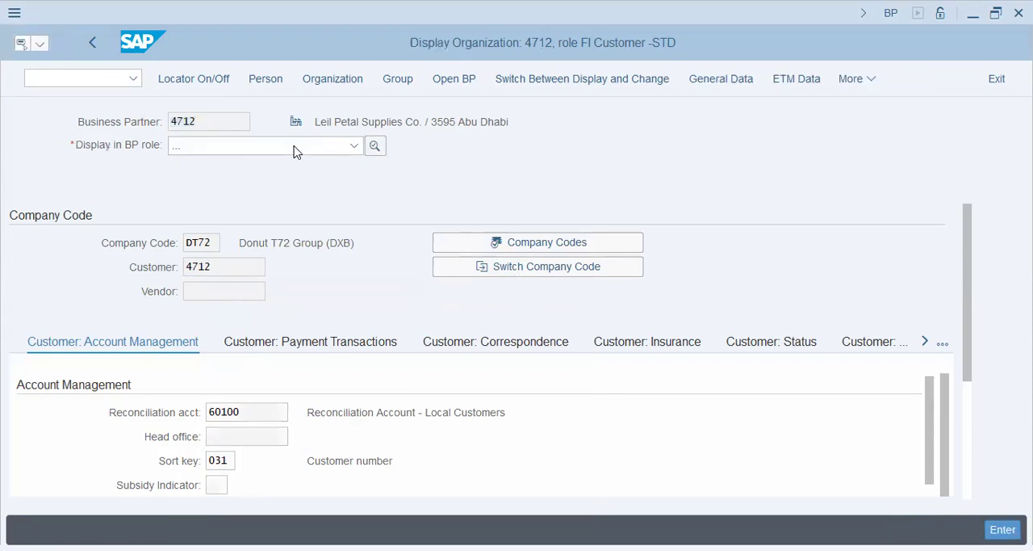
click(297, 152)
click(480, 175)
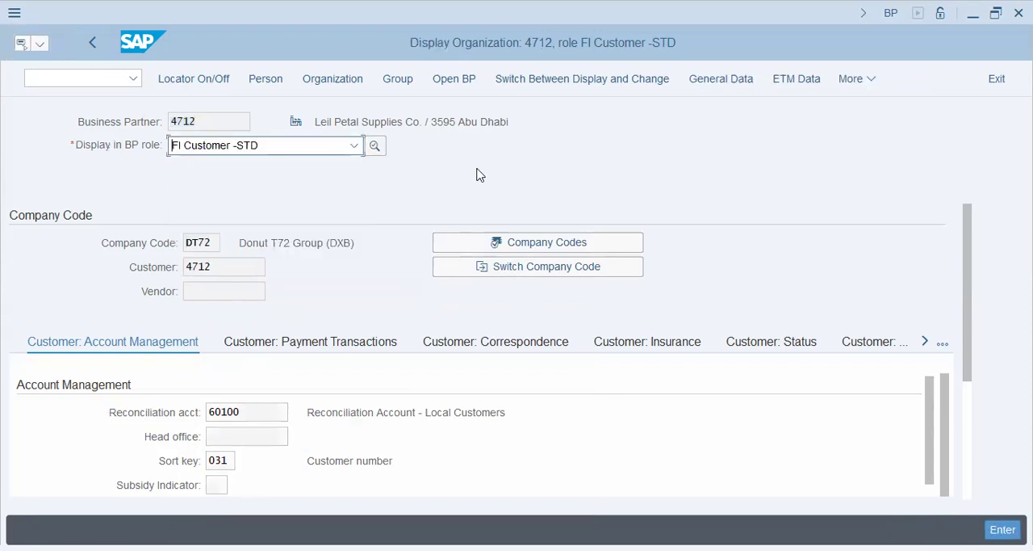
click(587, 84)
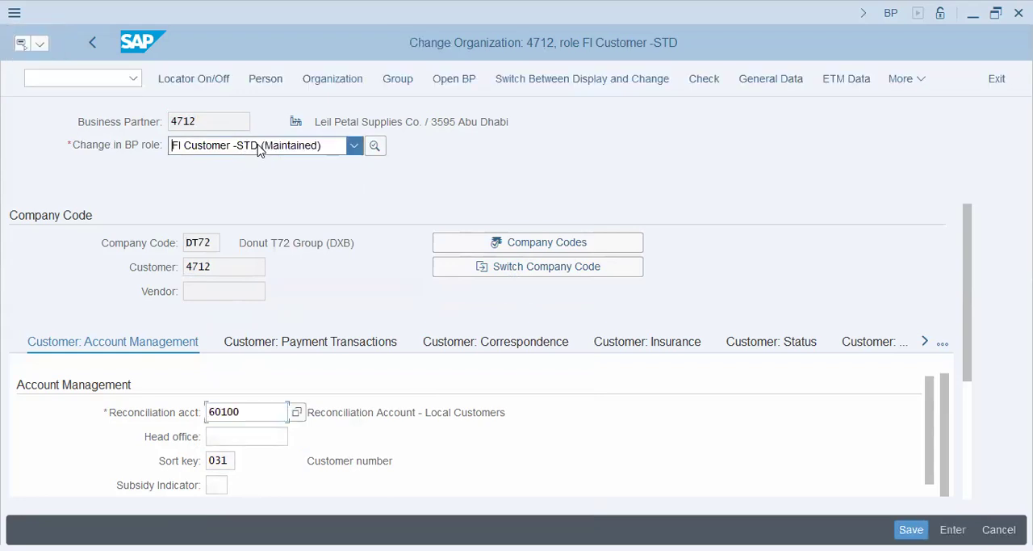
Extend Leil Petal Supplies Co. with the SD Customer -STD role and open its sales and distribution data.
click(354, 145)
scroll(272, 323, down, 1)
scroll(271, 322, down, 12)
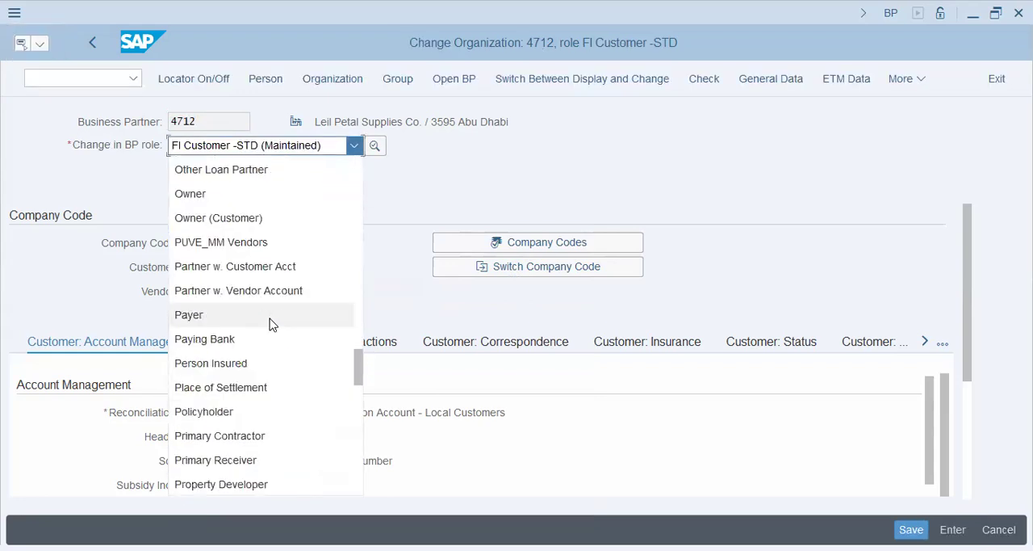
scroll(271, 356, down, 3)
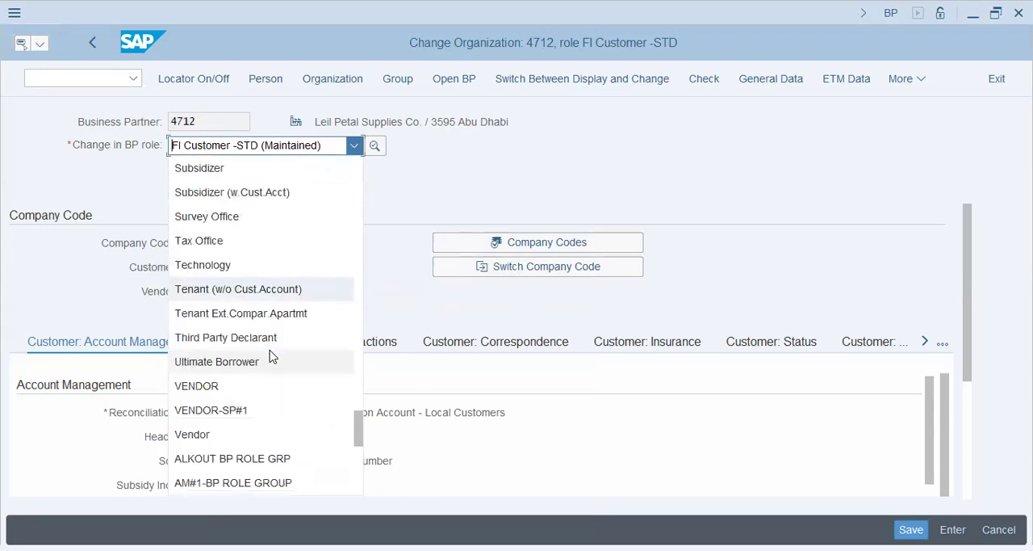
scroll(270, 351, up, 10)
click(249, 338)
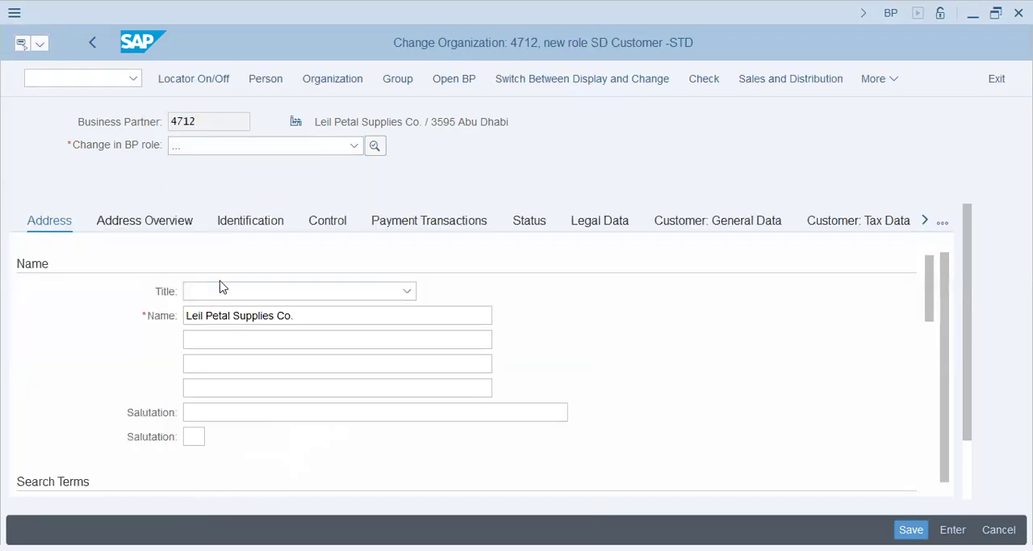
click(790, 81)
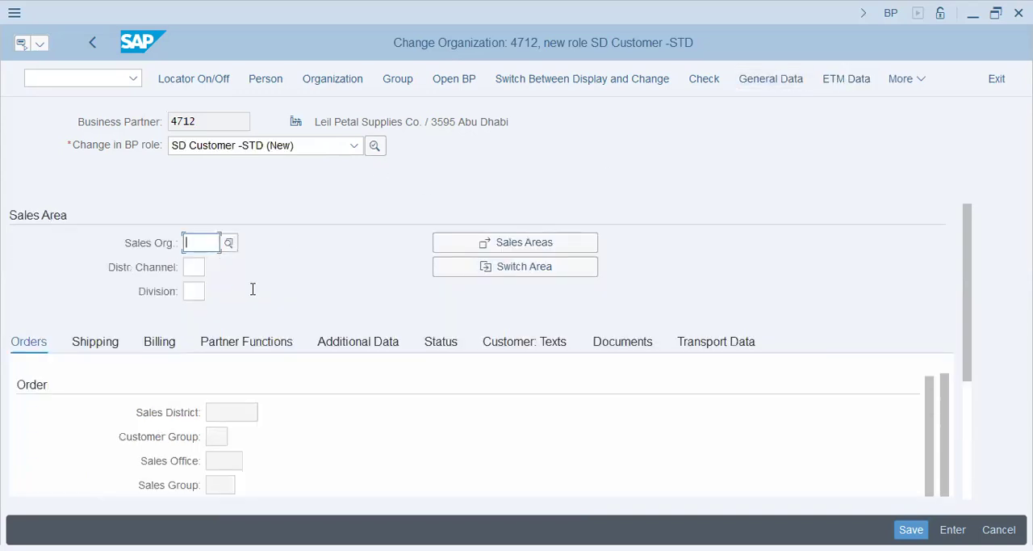
Enter DT72 as the sales organization for the SD Customer role and list the possible distribution channels.
text(dt72)
key(Tab)
key(F4)
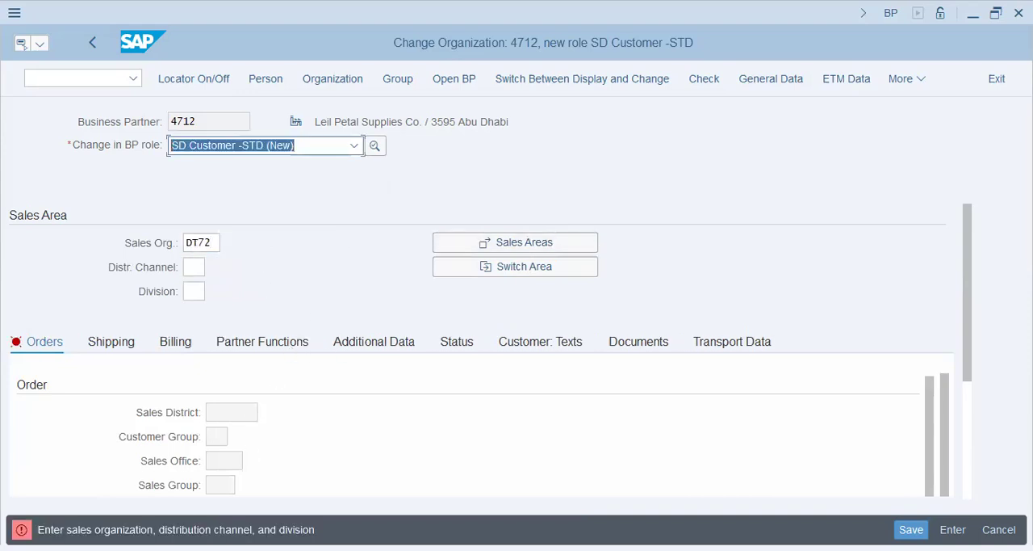
click(197, 267)
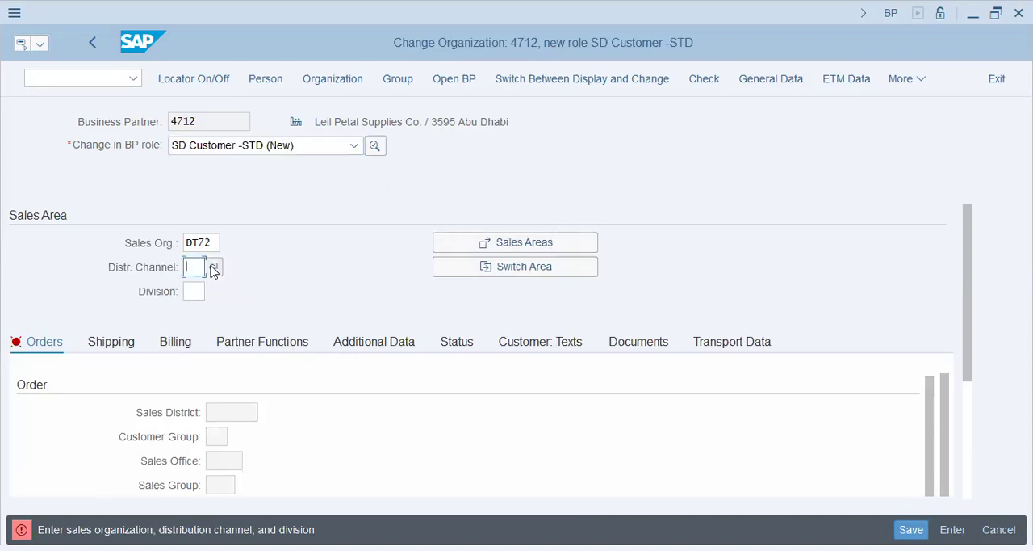
click(214, 267)
key(F4)
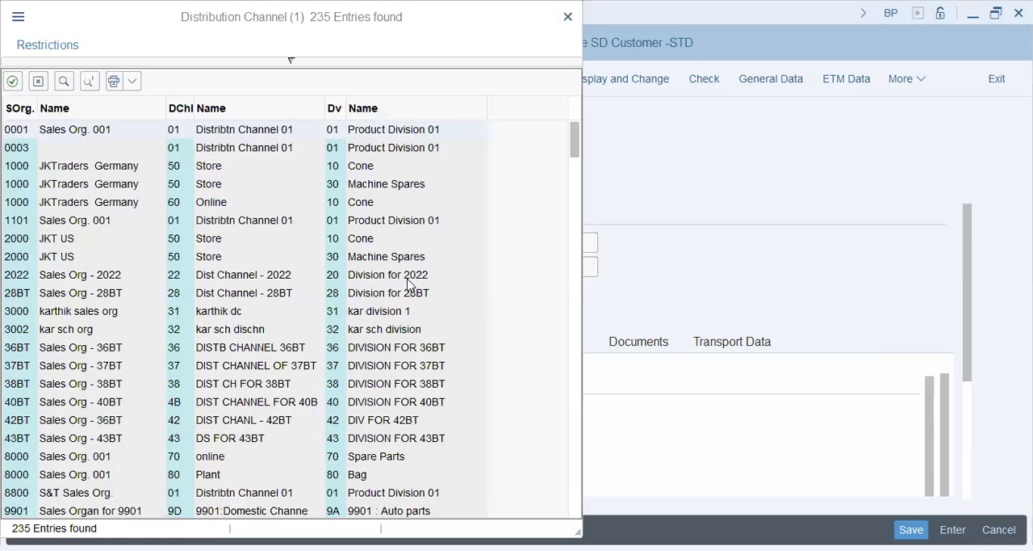
Search the distribution channel value list for dt72.
key(alt+Tab)
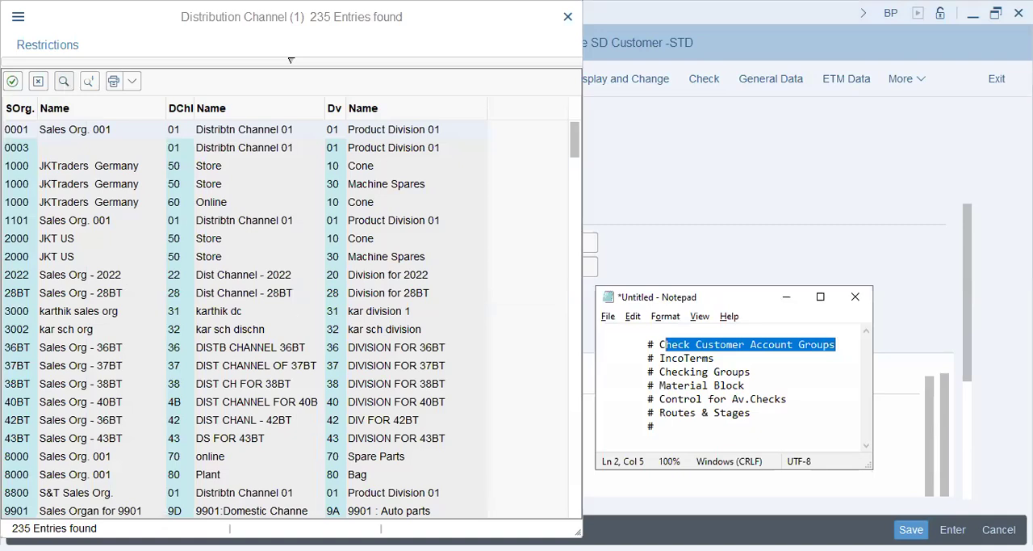
key(alt+Tab)
key(ctrl+f)
text(dt72)
key(Return)
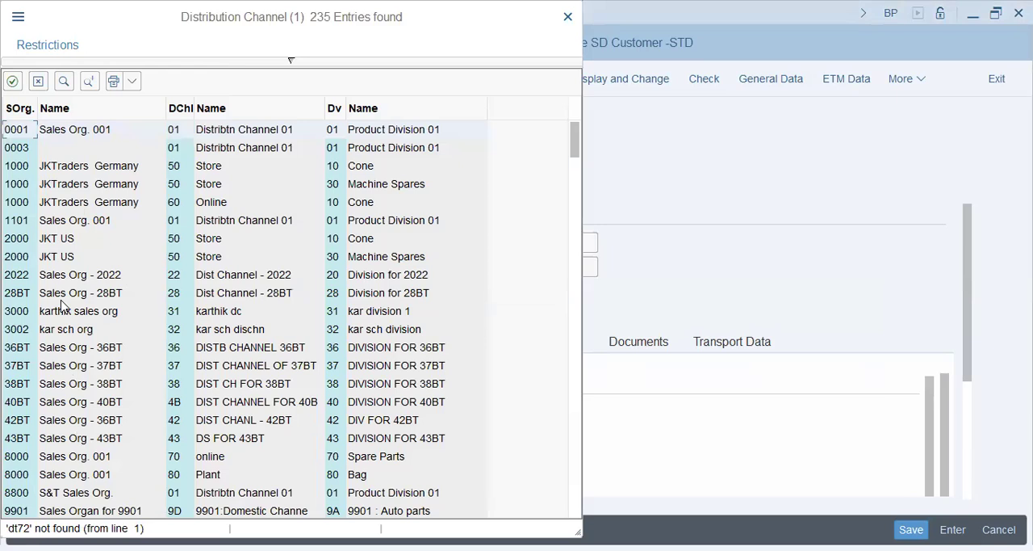
Look through the full value list for distribution channels and divisions assigned to sales organization DT72.
click(337, 384)
scroll(115, 417, down, 2)
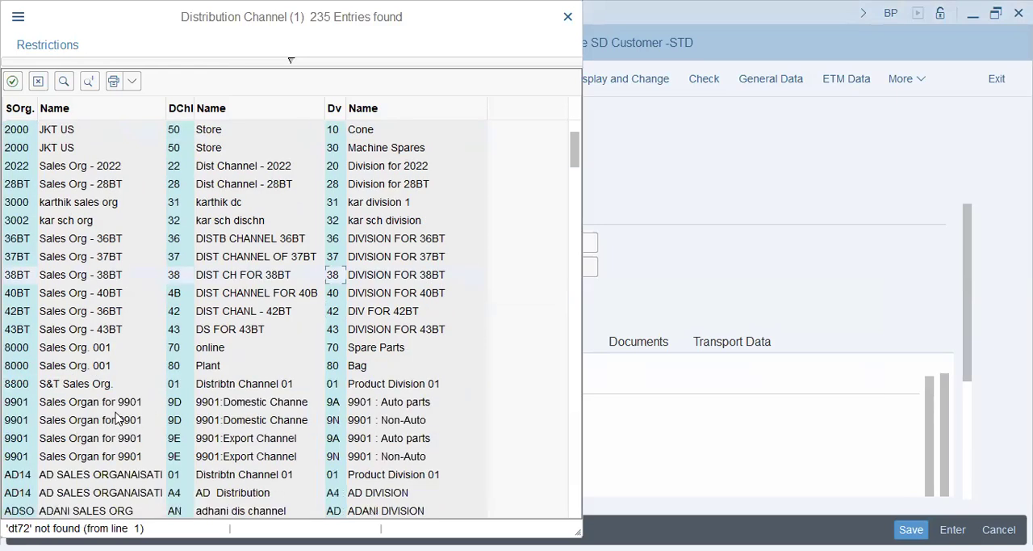
click(250, 191)
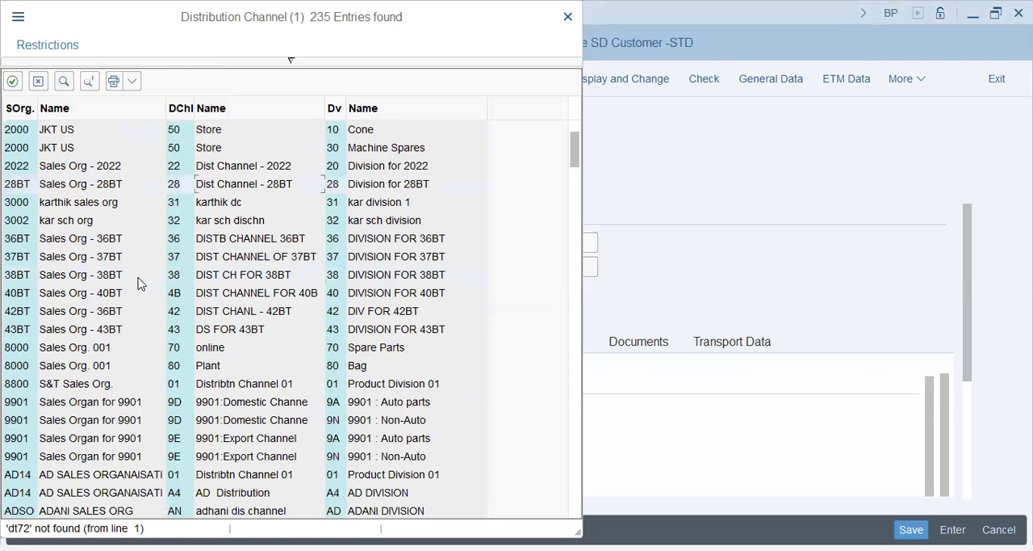
scroll(138, 282, down, 1)
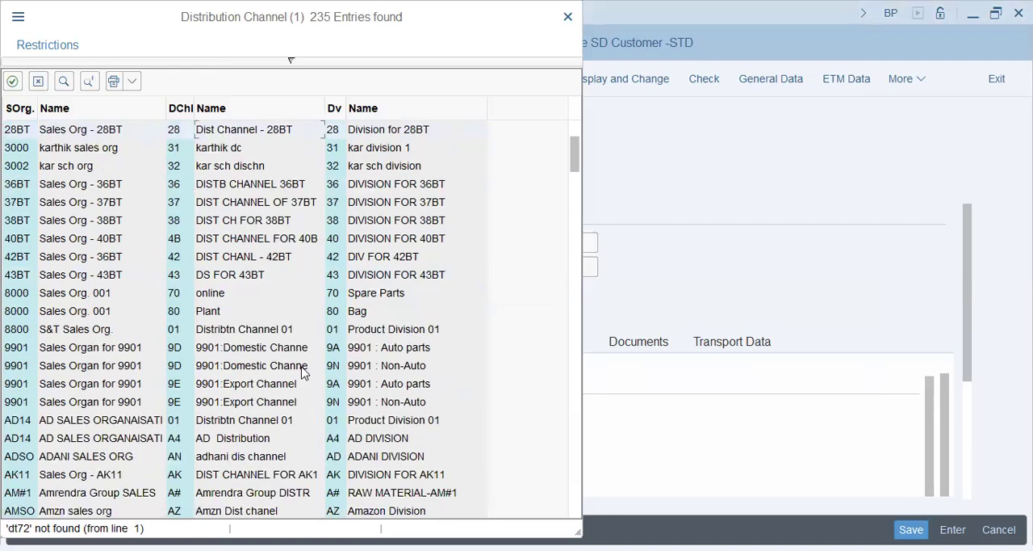
scroll(302, 369, down, 1)
scroll(85, 404, down, 1)
click(151, 365)
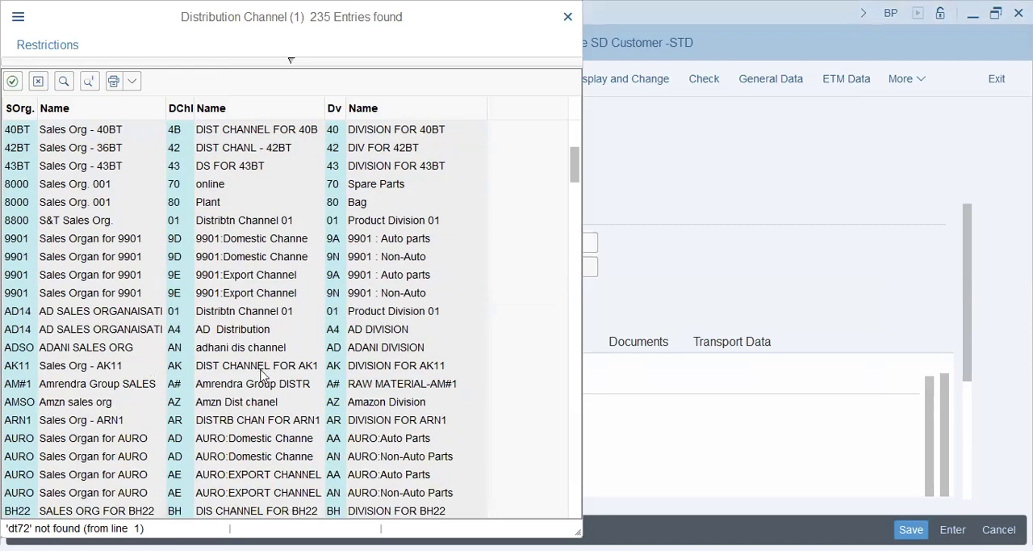
scroll(294, 408, down, 2)
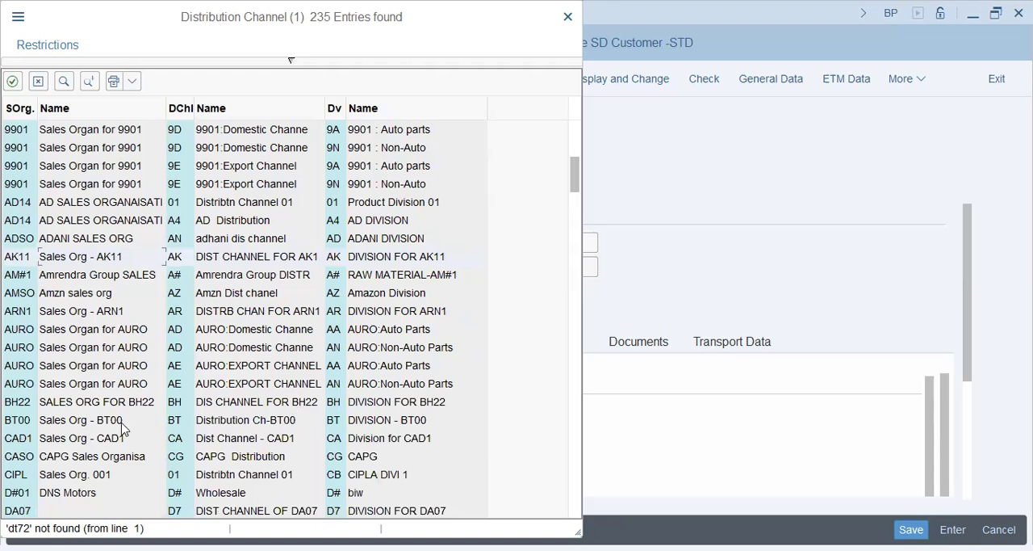
scroll(125, 428, down, 3)
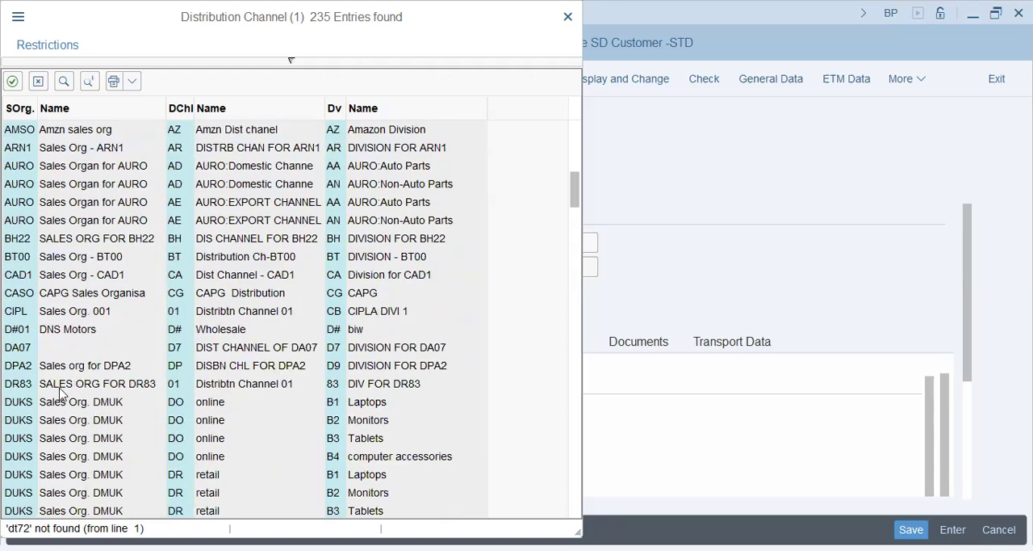
scroll(79, 457, down, 7)
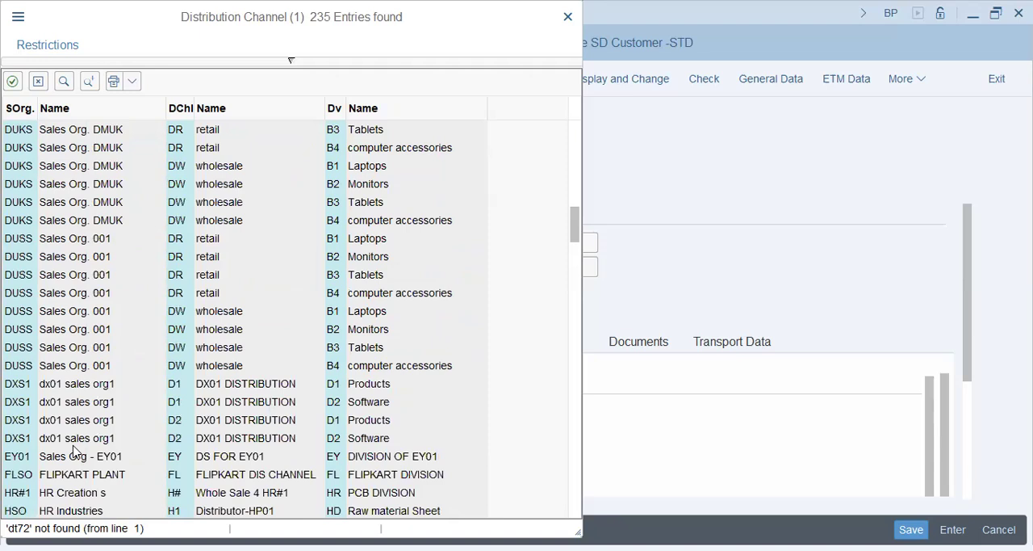
scroll(72, 449, down, 2)
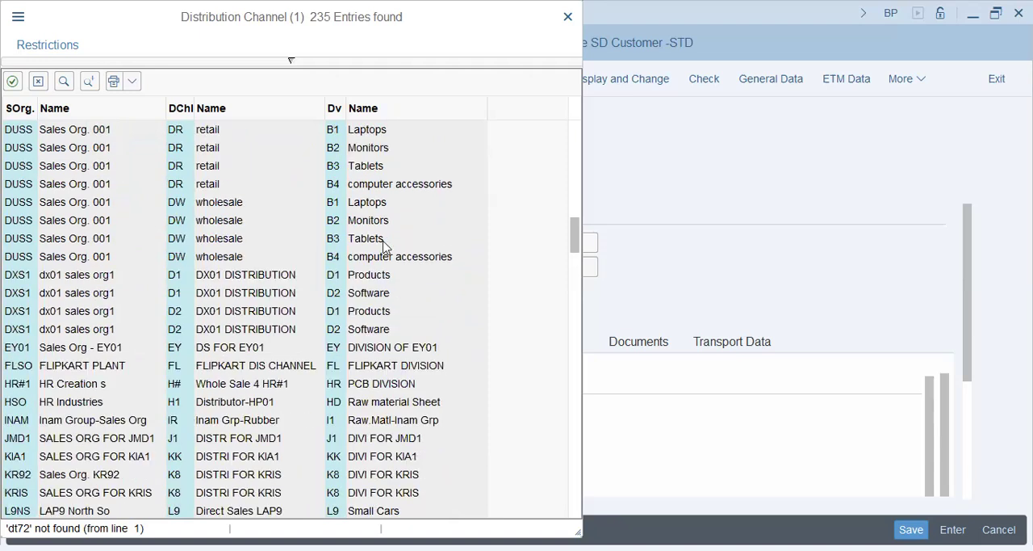
scroll(384, 246, down, 4)
scroll(97, 420, down, 3)
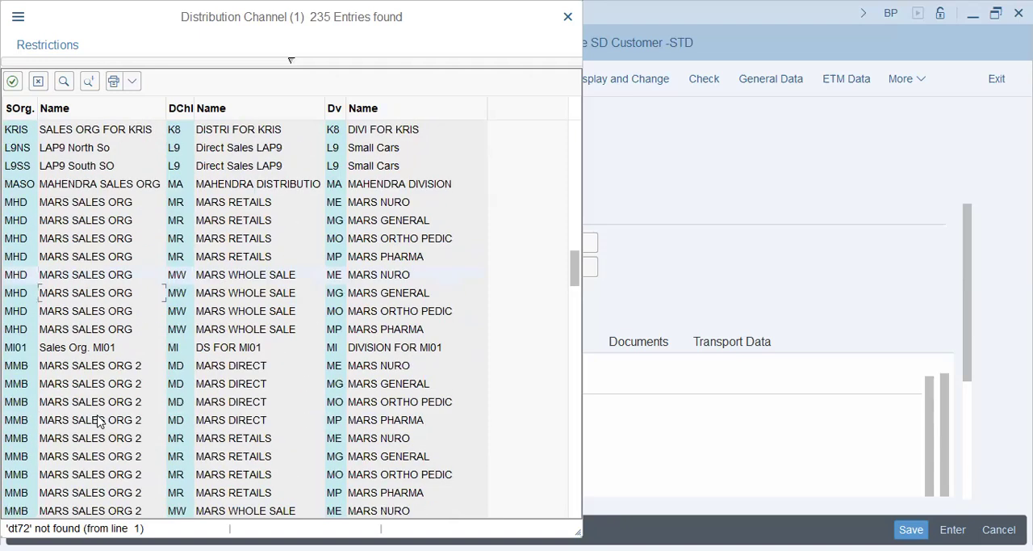
scroll(96, 420, down, 3)
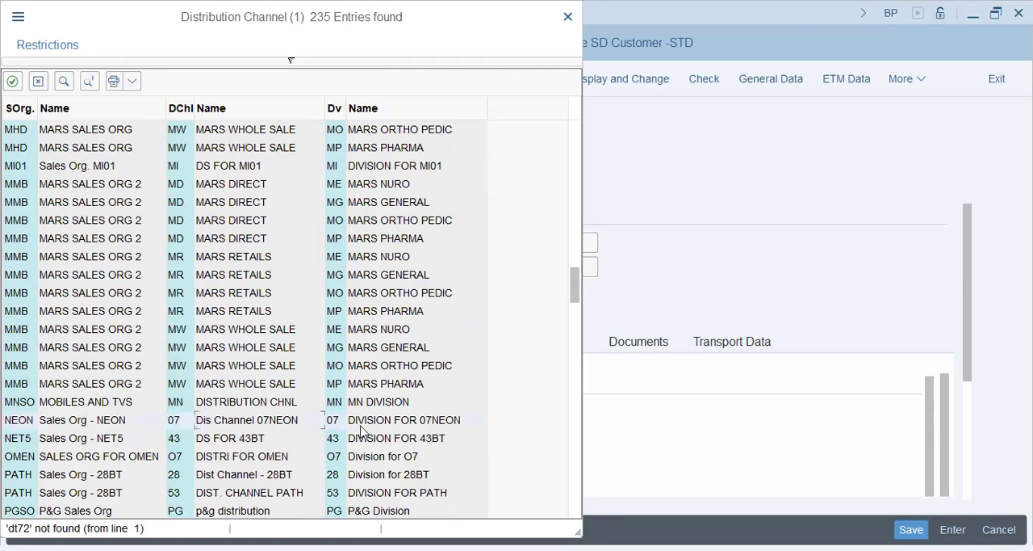
scroll(371, 433, down, 3)
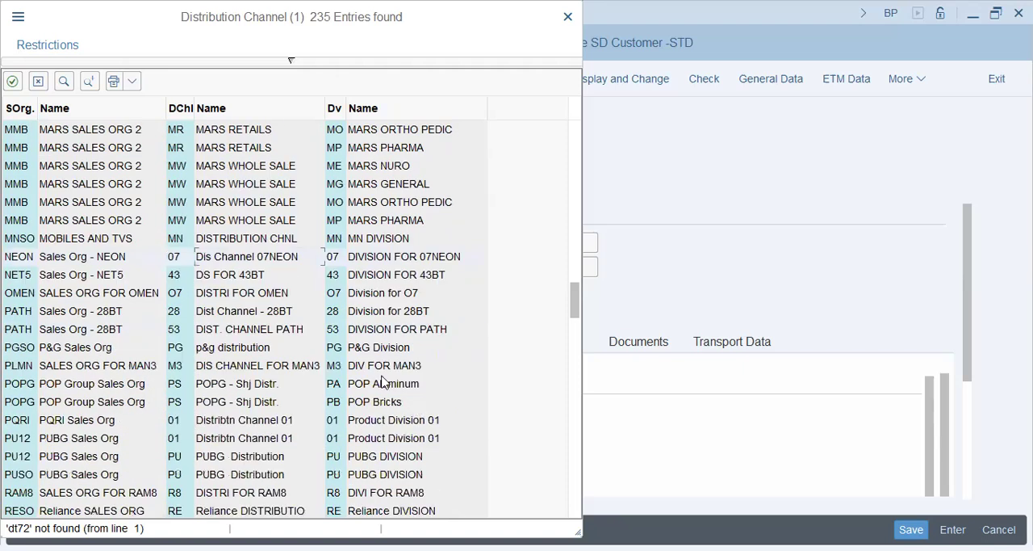
scroll(109, 453, down, 2)
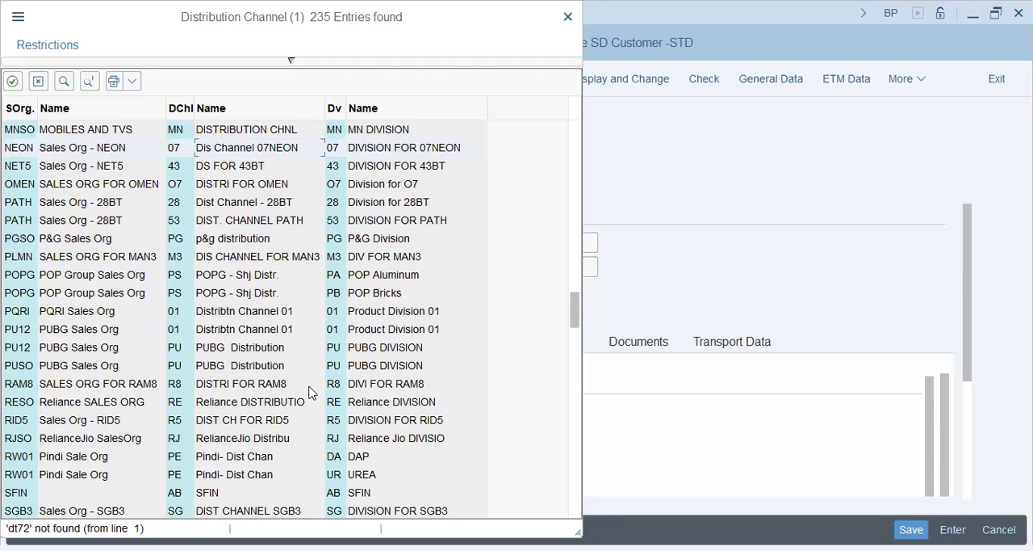
scroll(242, 468, down, 4)
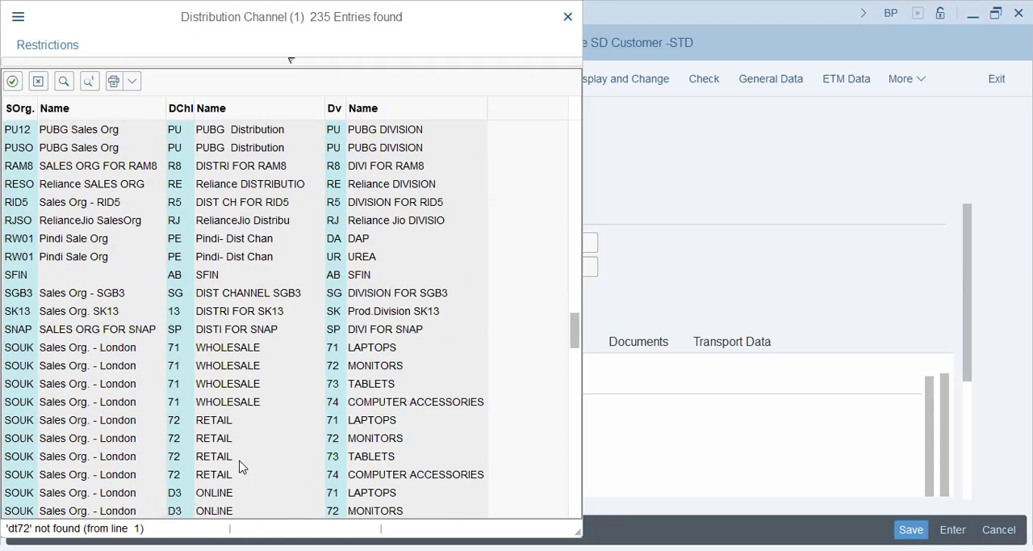
scroll(155, 450, down, 7)
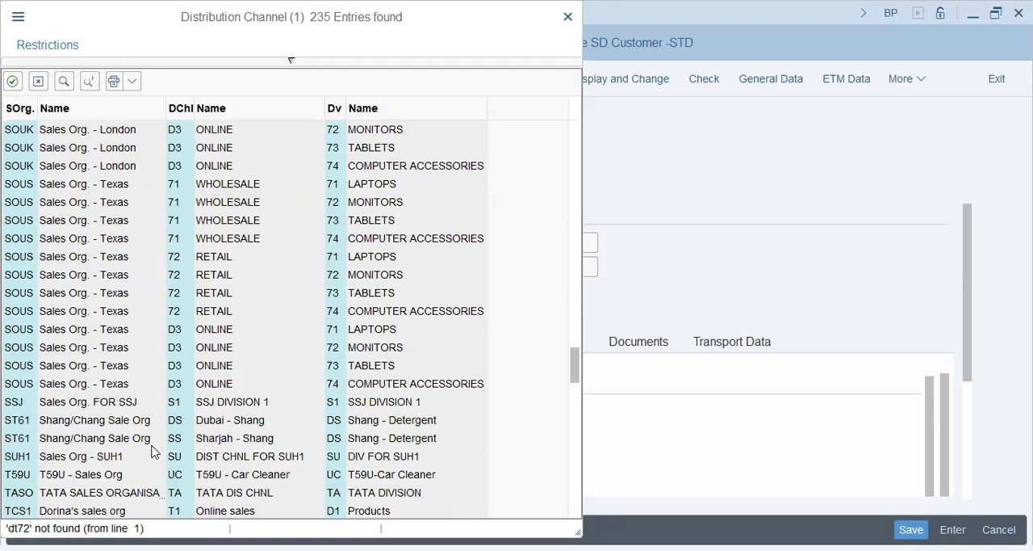
scroll(151, 445, down, 2)
click(204, 327)
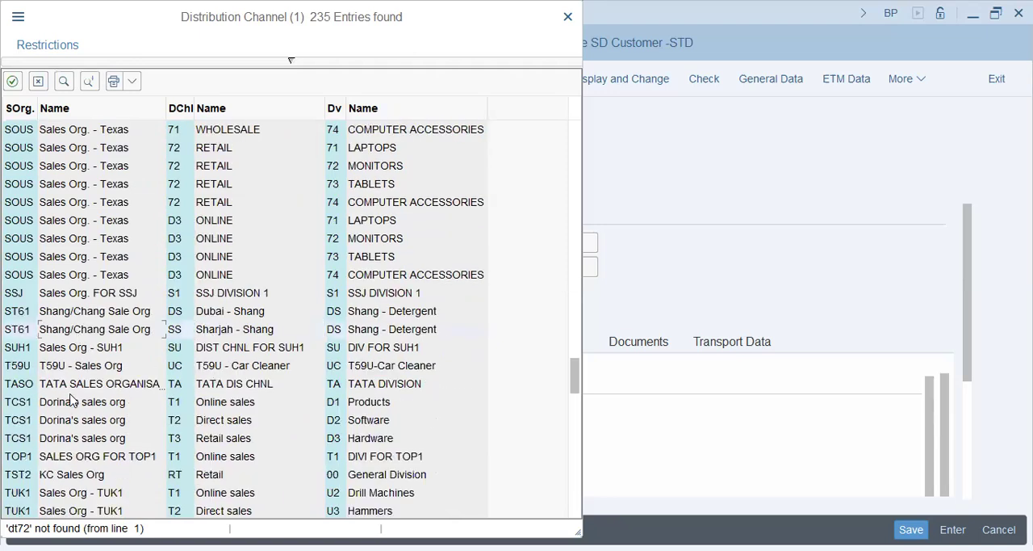
scroll(71, 400, down, 20)
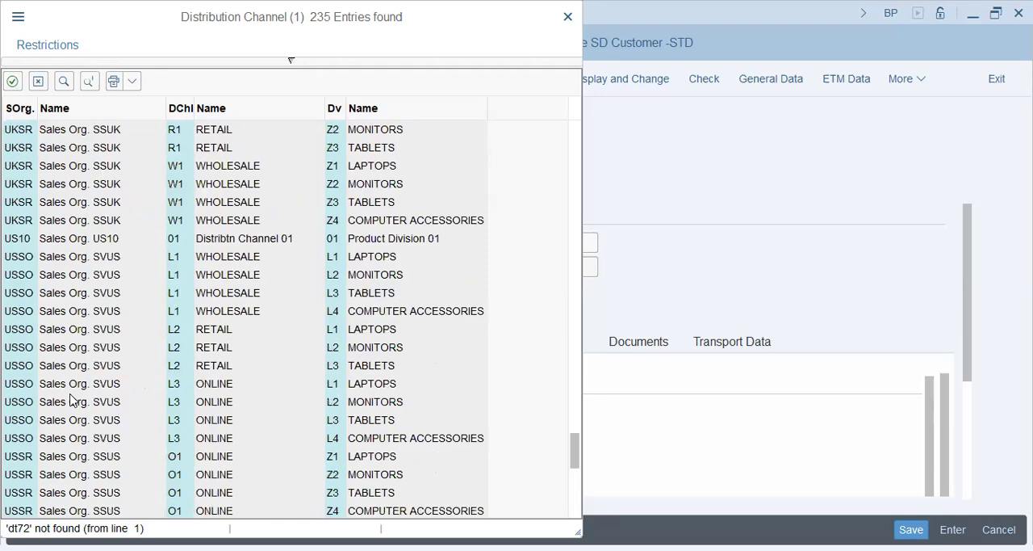
scroll(71, 399, down, 2)
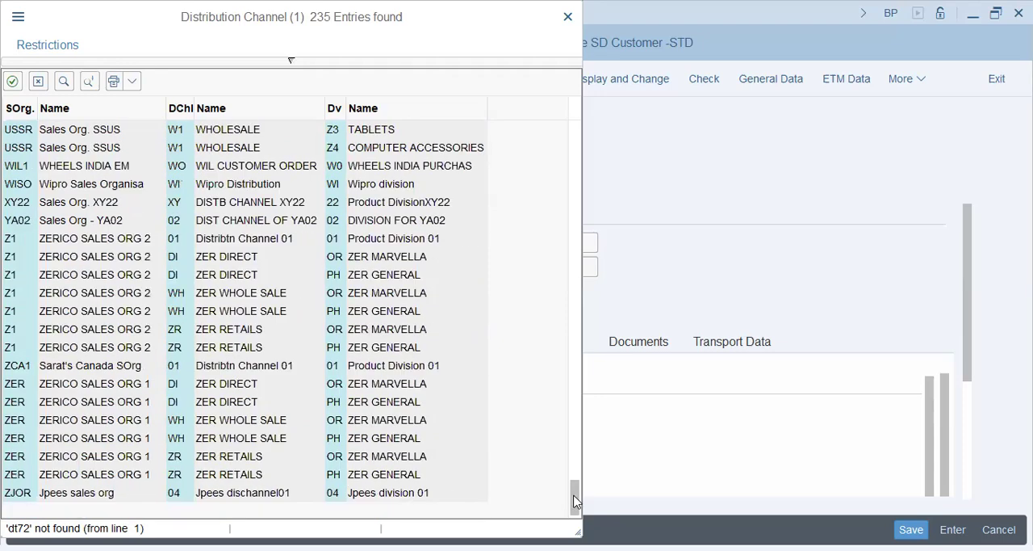
scroll(550, 226, up, 20)
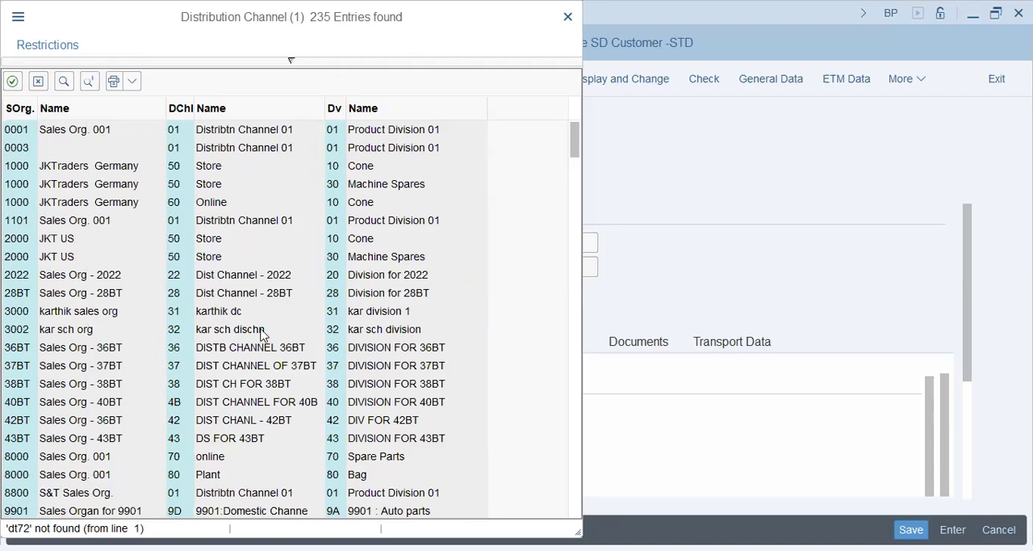
scroll(260, 332, down, 7)
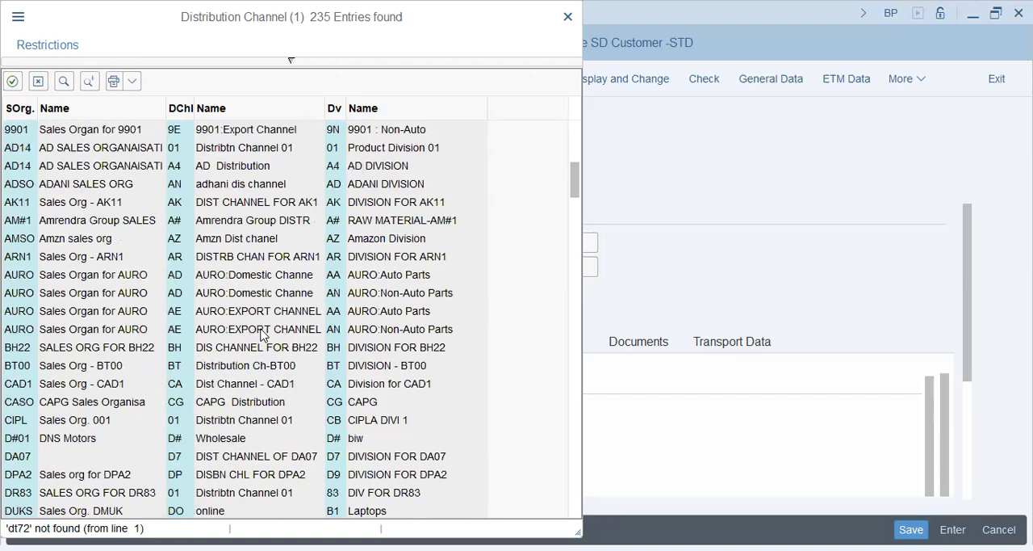
scroll(261, 333, down, 4)
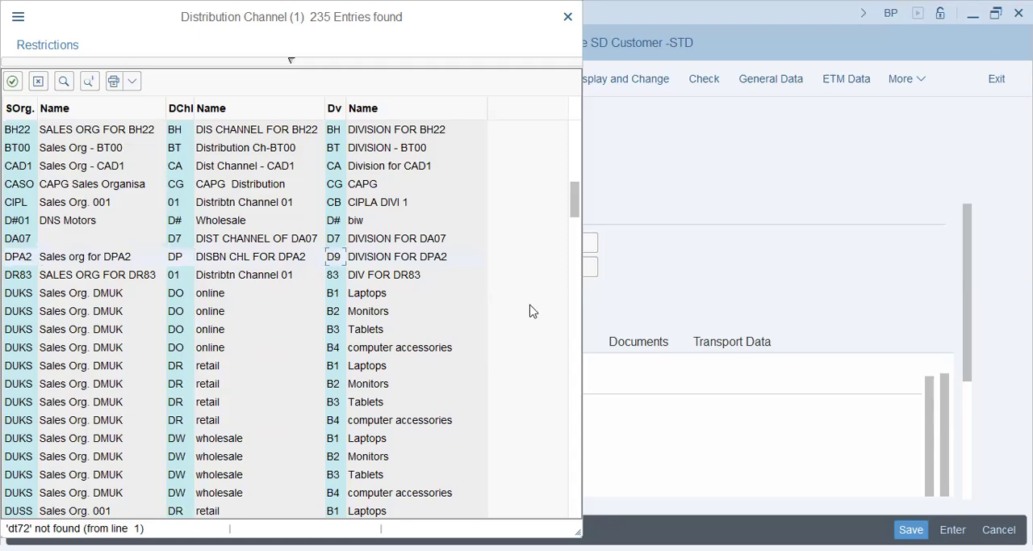
Leave the distribution channel list and cancel editing of the business partner, discarding the unsaved SD Customer role data.
key(ctrl+f)
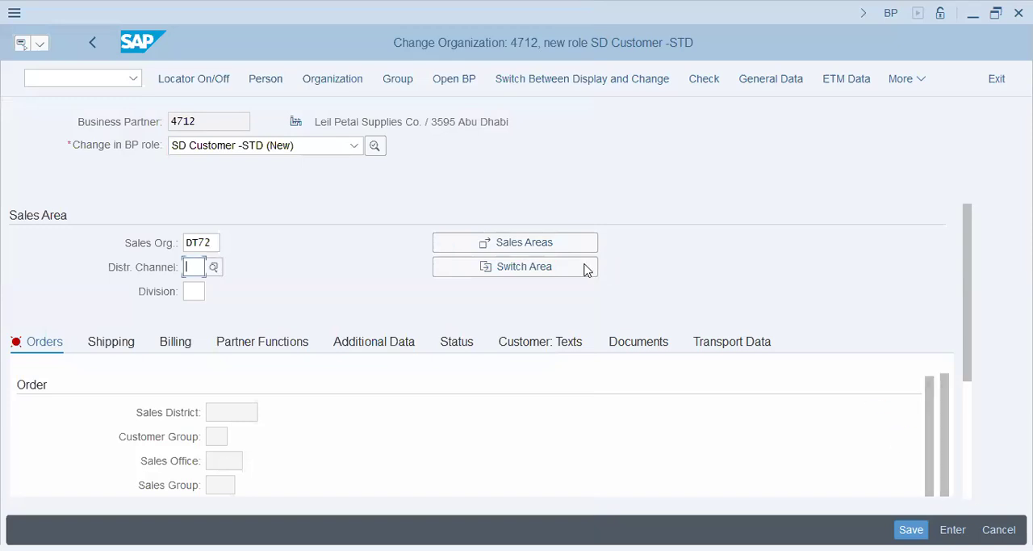
key(Escape)
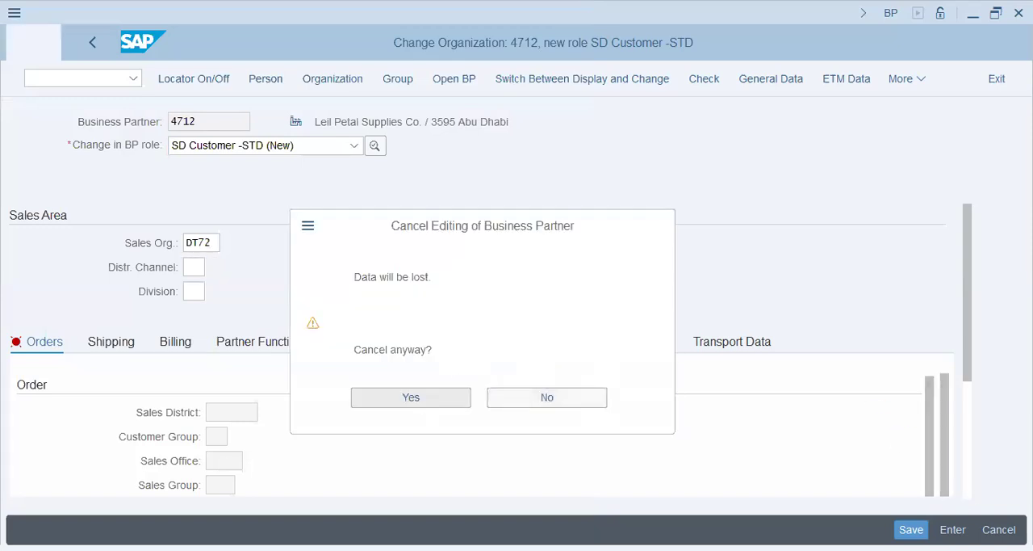
click(376, 404)
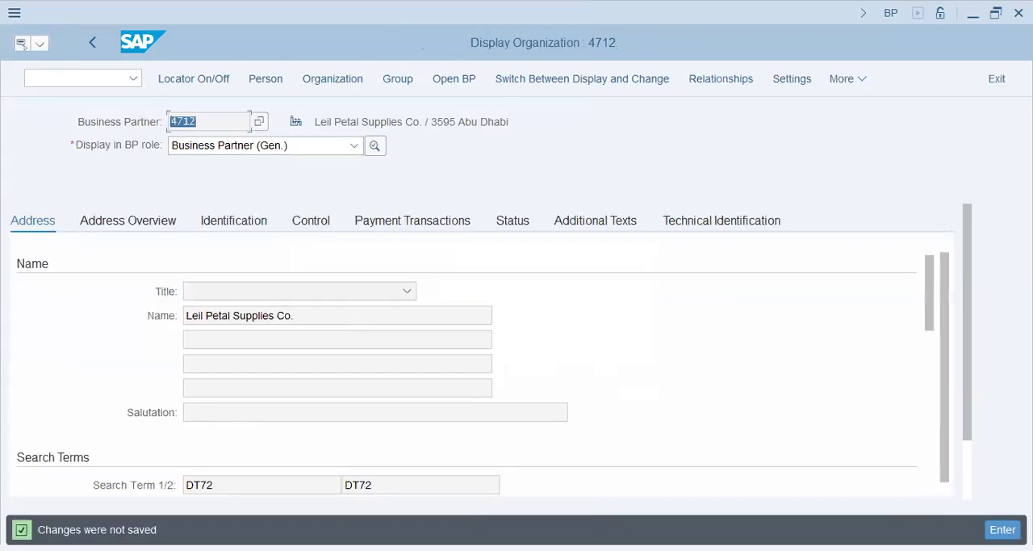
Switch to the Notepad checklist, highlight the IncoTerms item, and return to SAP.
key(alt+Tab)
drag(727, 360, 625, 362)
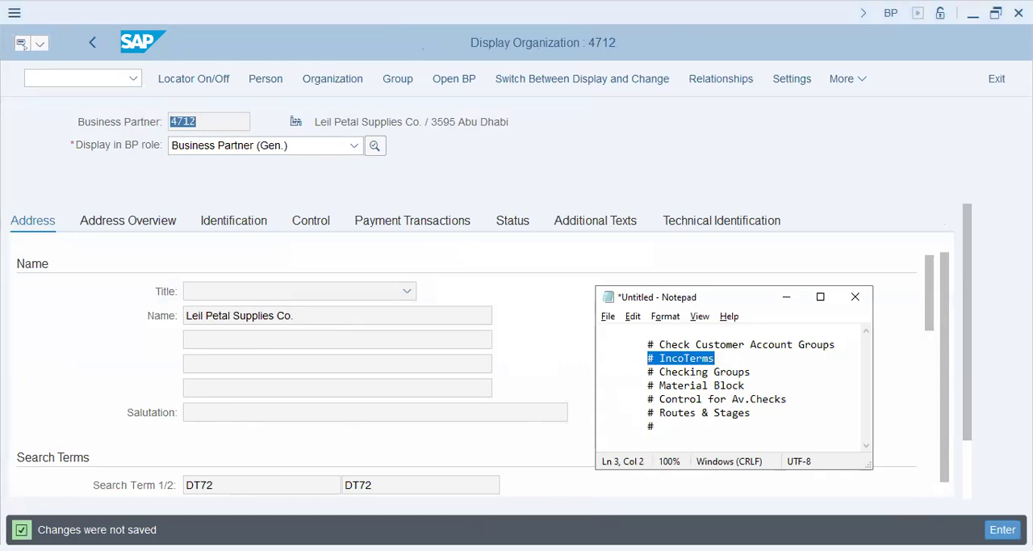
key(alt+Tab)
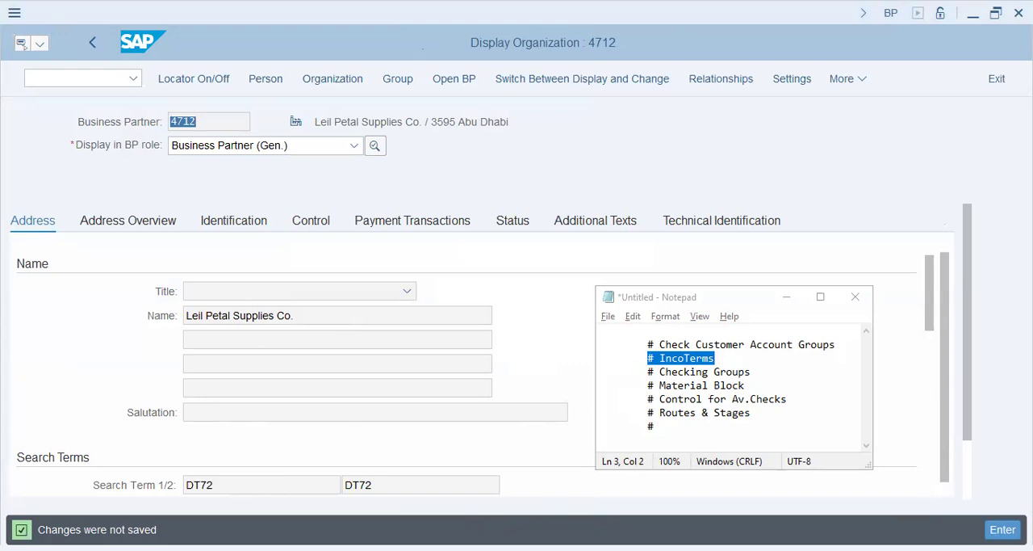
Display Leil Petal Supplies Co. in the FI Customer -STD role and review its address data.
click(372, 347)
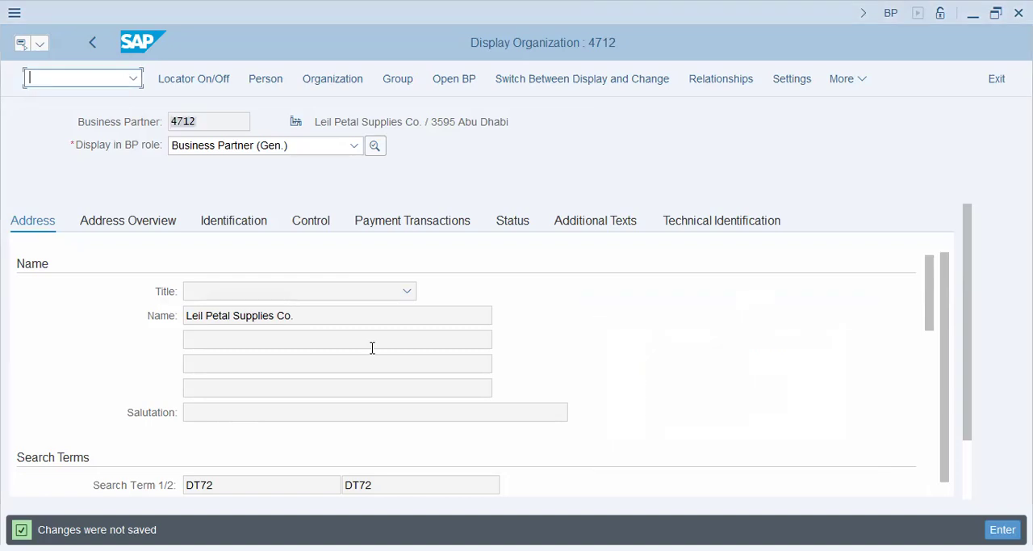
click(291, 149)
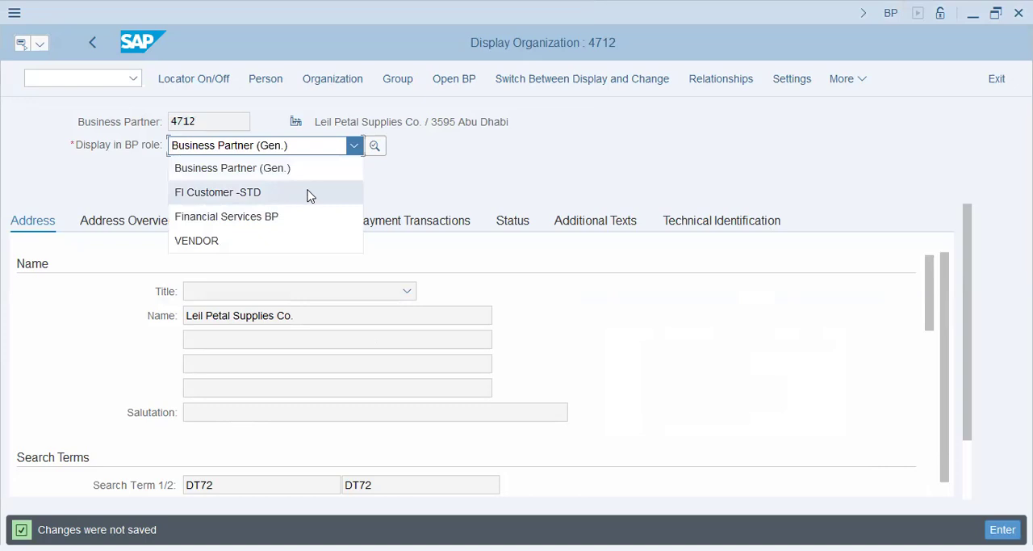
click(281, 193)
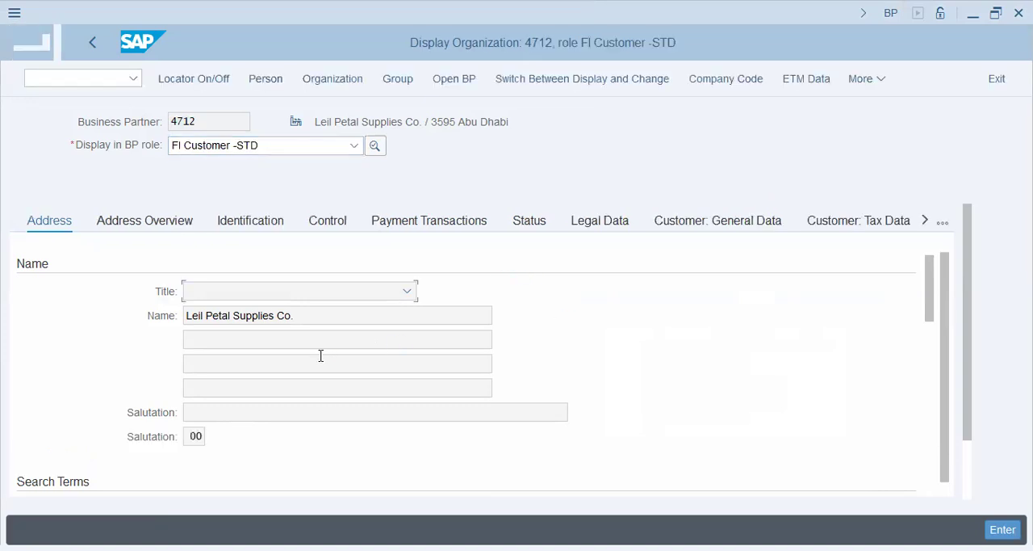
scroll(306, 359, down, 5)
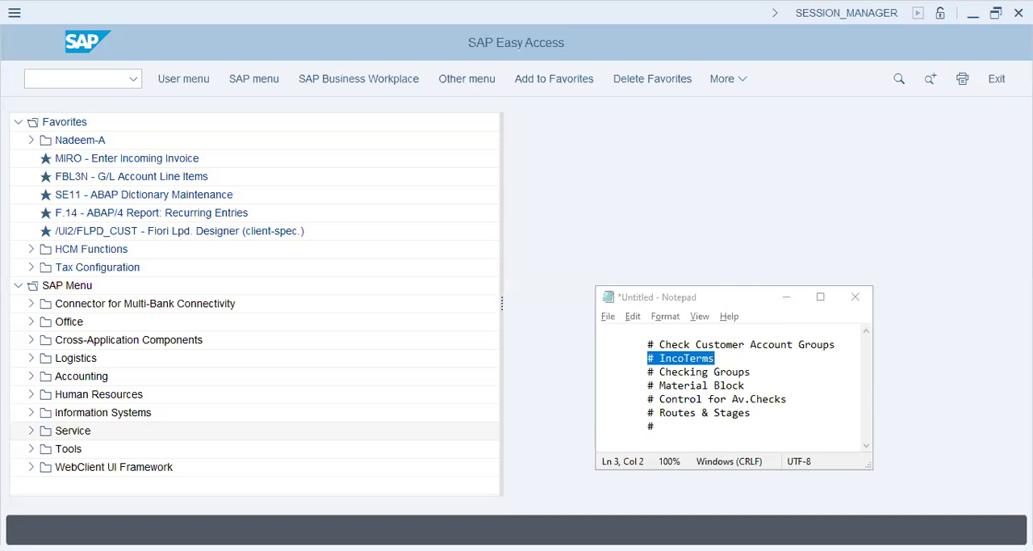
Start transaction SPRO from SAP Easy Access to reach the Customizing project screen.
click(74, 79)
text(spro)
key(Return)
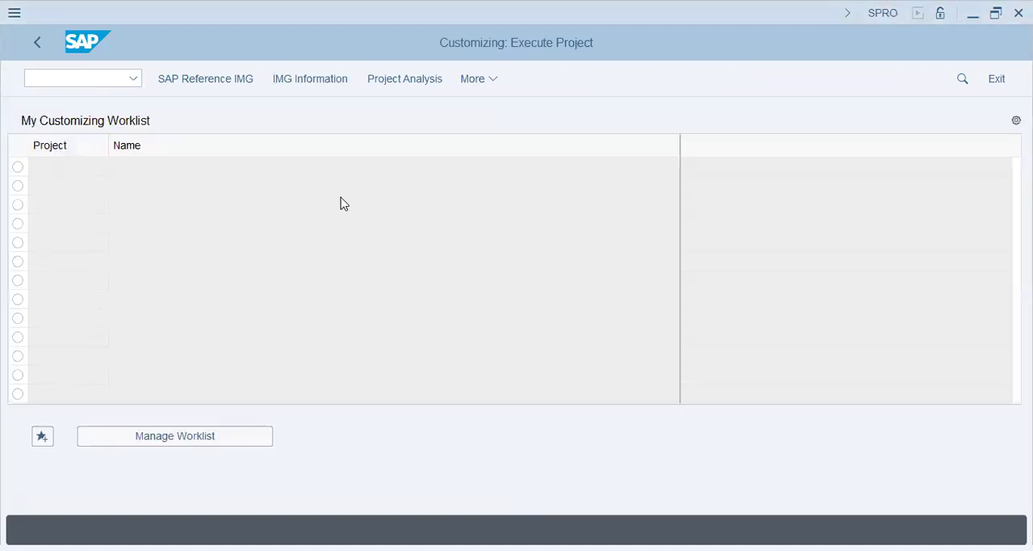
Open the SAP Reference IMG and expand the Sales and Distribution node in the Customizing structure.
click(206, 79)
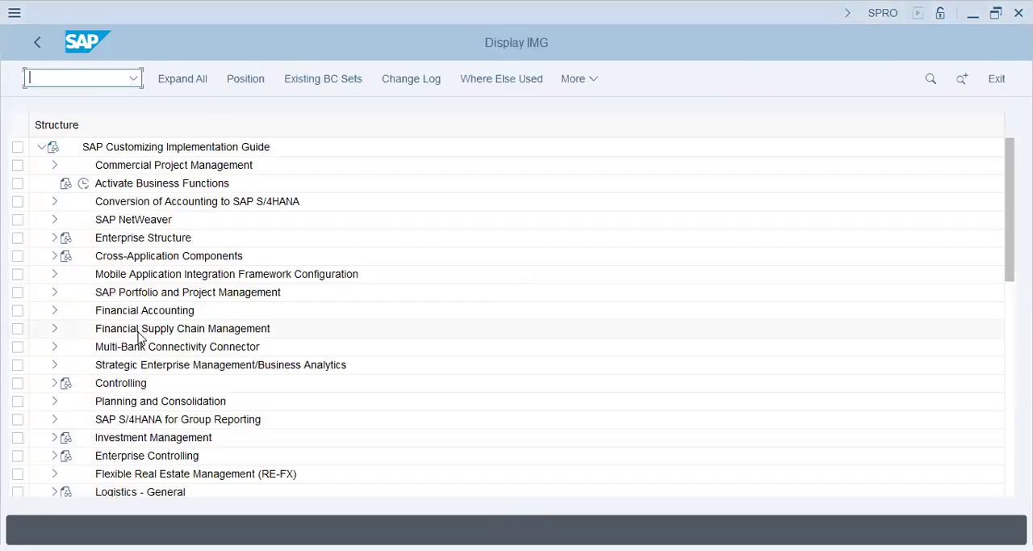
click(138, 329)
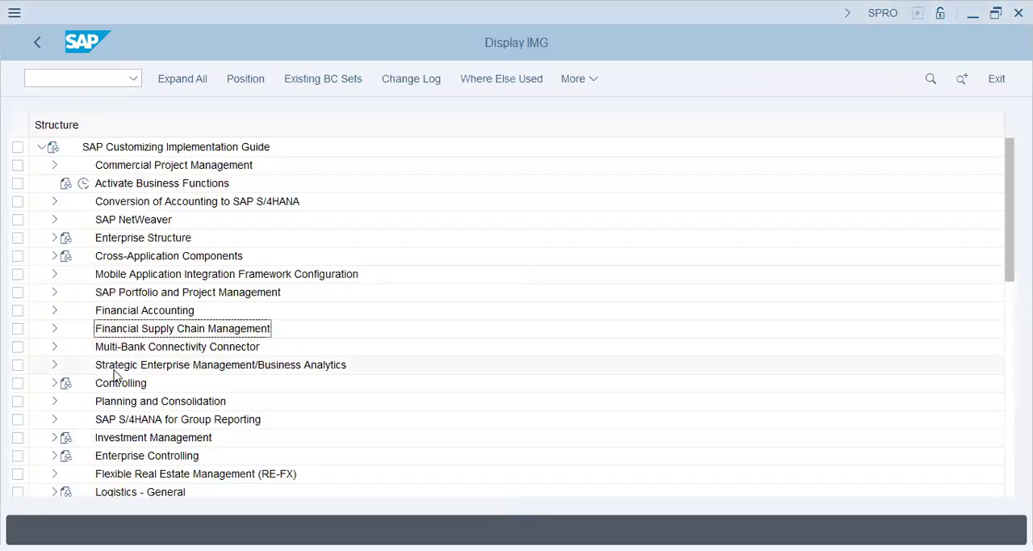
scroll(116, 452, down, 2)
click(115, 456)
scroll(150, 442, down, 1)
click(67, 440)
click(53, 437)
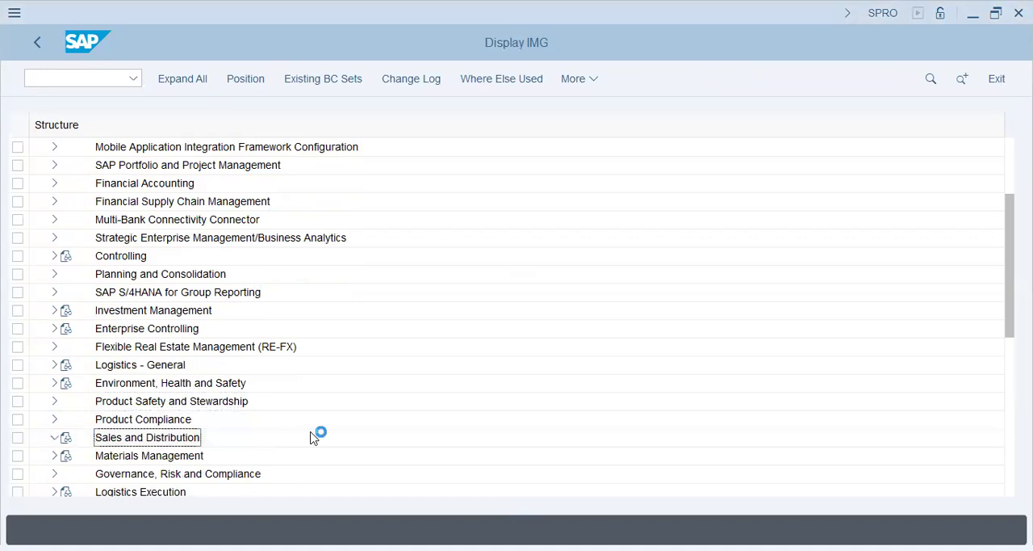
Open the Define Incoterms activity under Master Data > Business Partners > Customers > Billing Document > Incoterms.
click(67, 221)
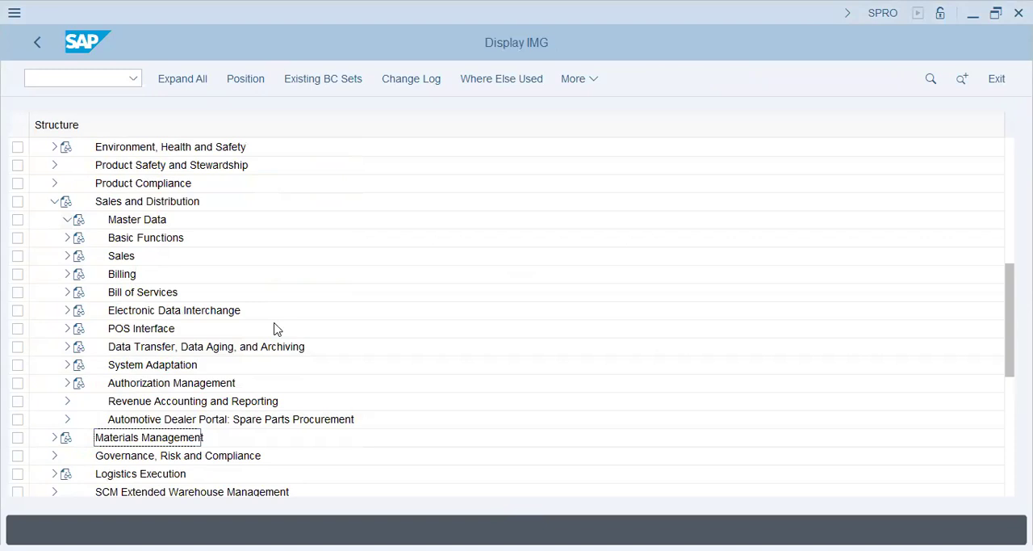
click(81, 292)
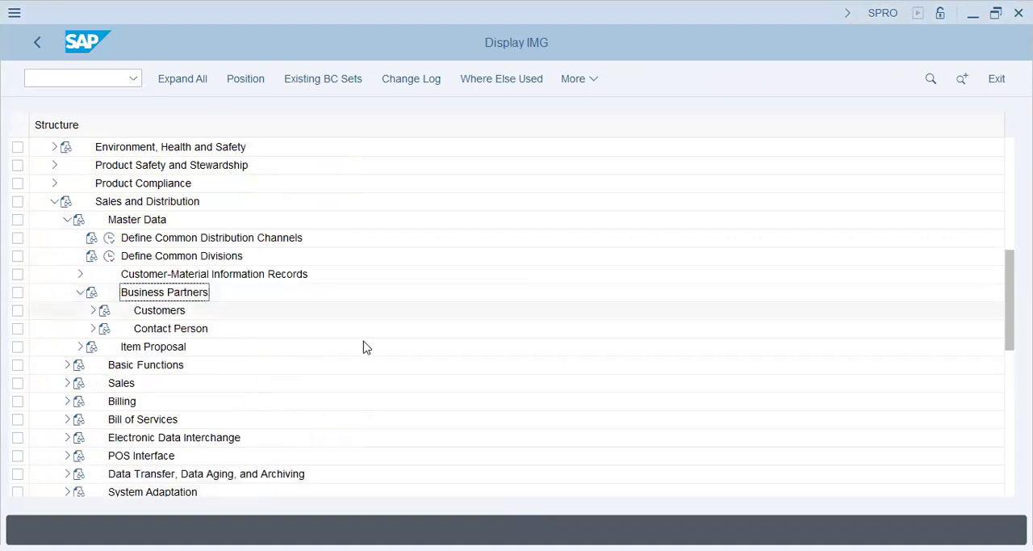
click(93, 311)
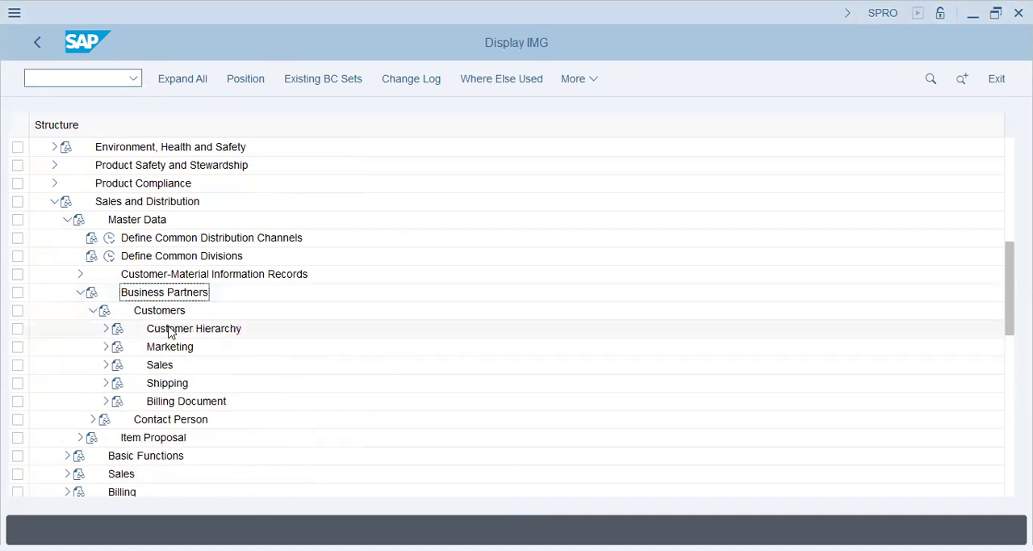
click(106, 401)
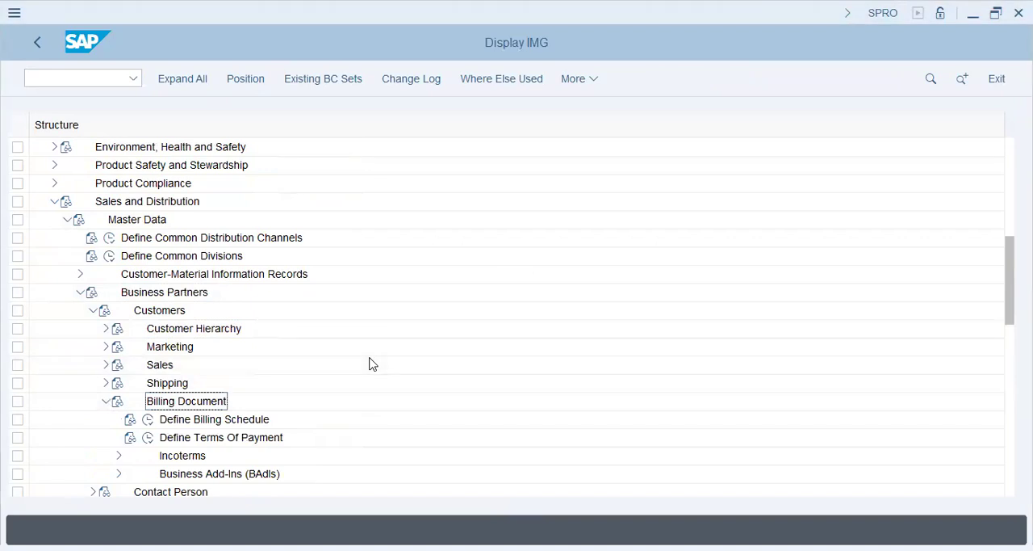
click(119, 456)
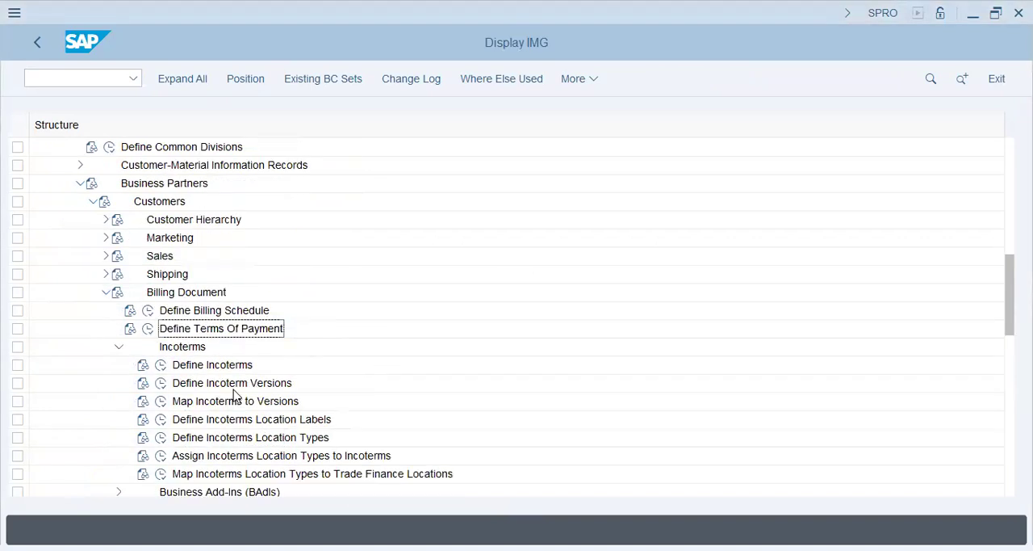
click(161, 368)
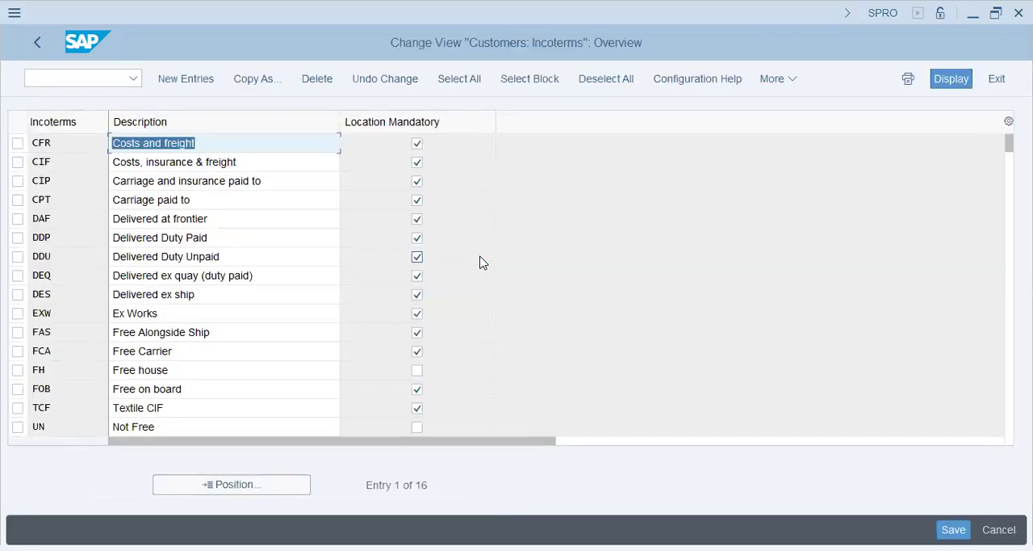
Review the customer Incoterms entries, including CIF, FOB and DDU, with their descriptions.
click(158, 162)
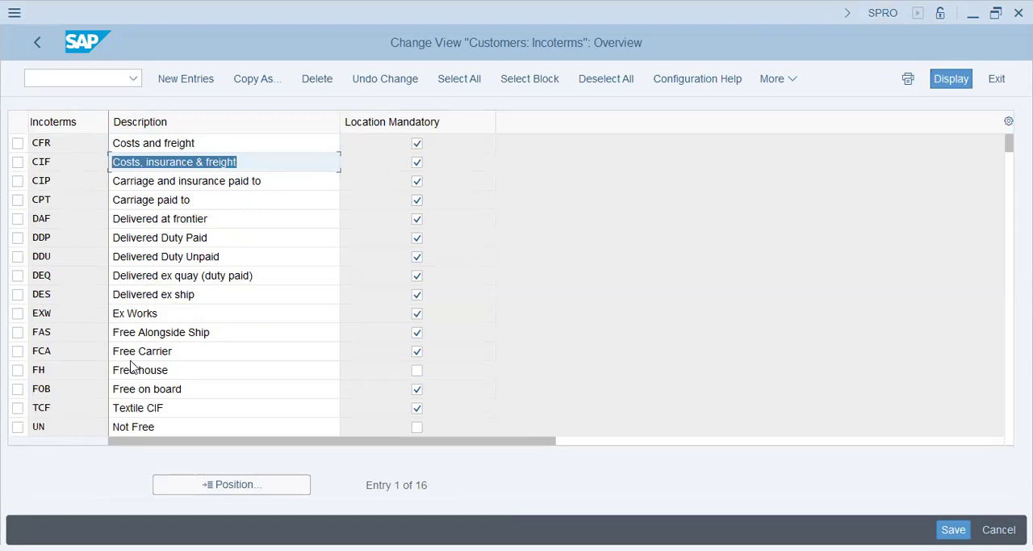
click(200, 391)
drag(96, 372, 96, 377)
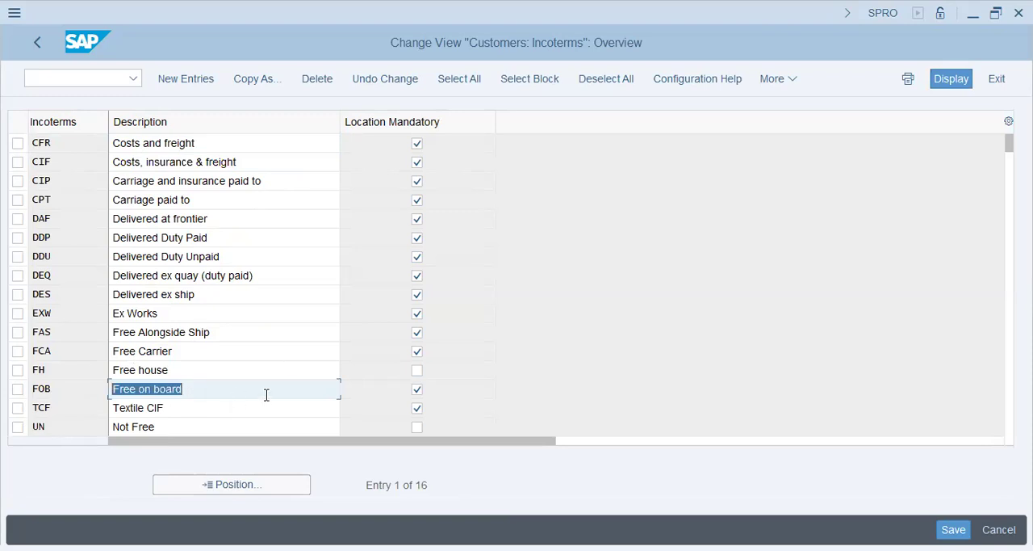
click(245, 270)
click(53, 261)
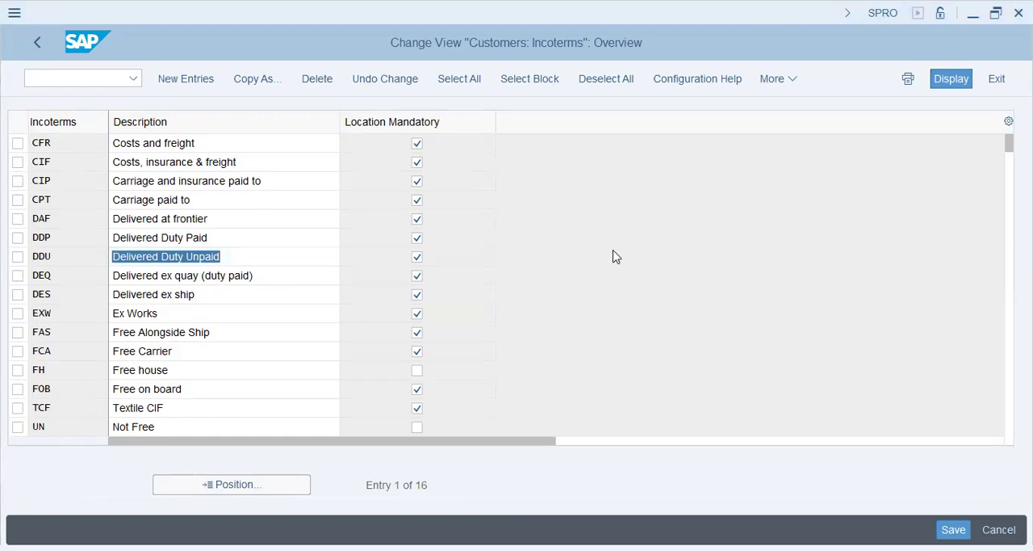
Highlight IncoTerms and Checking Groups in the Notepad checklist, and return to SAP to review the remaining Incoterms entries.
key(alt+Tab)
drag(764, 378, 627, 359)
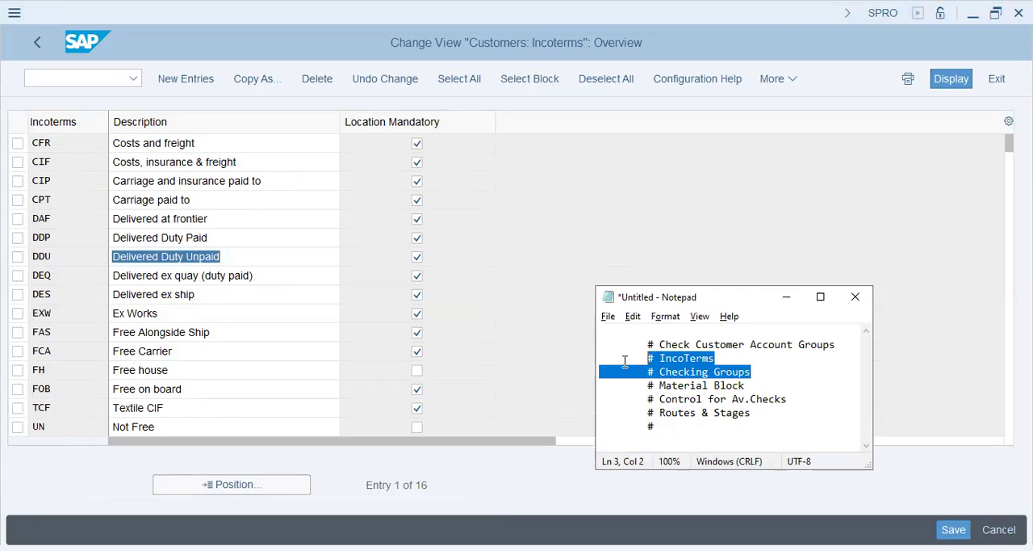
click(549, 343)
scroll(548, 344, down, 1)
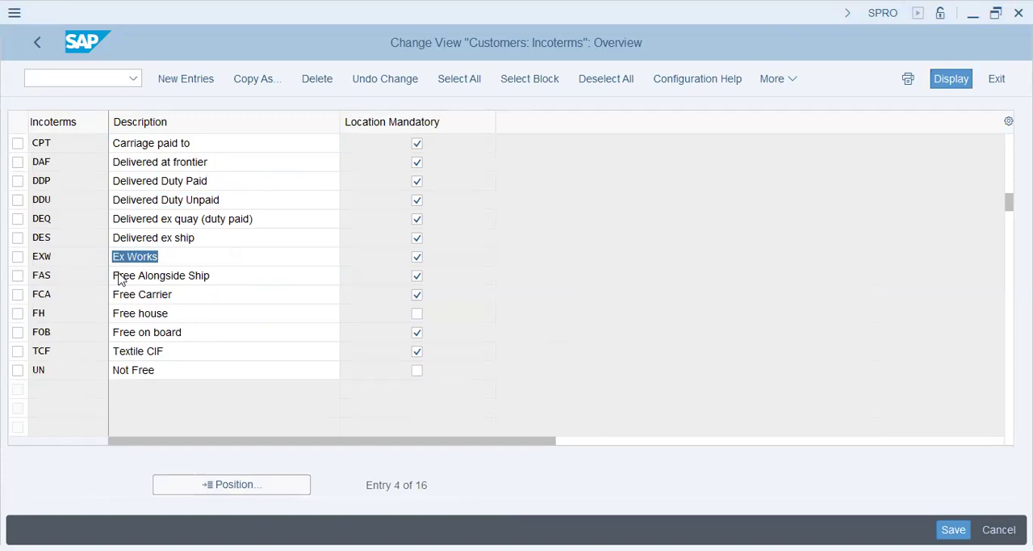
Return to the IMG structure, collapse the Master Data branch and its subnodes, and expand Basic Functions under Sales and Distribution.
click(120, 348)
click(92, 203)
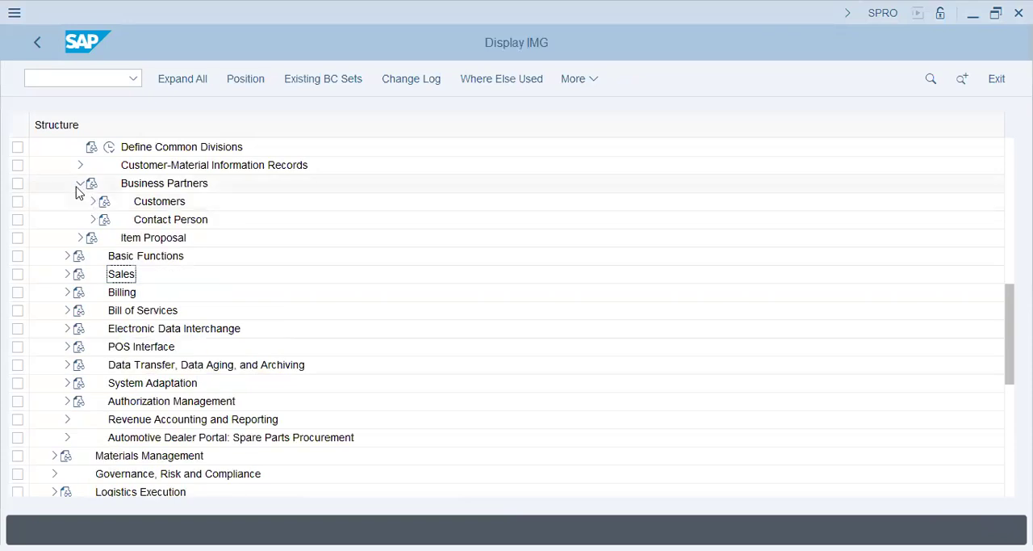
click(81, 184)
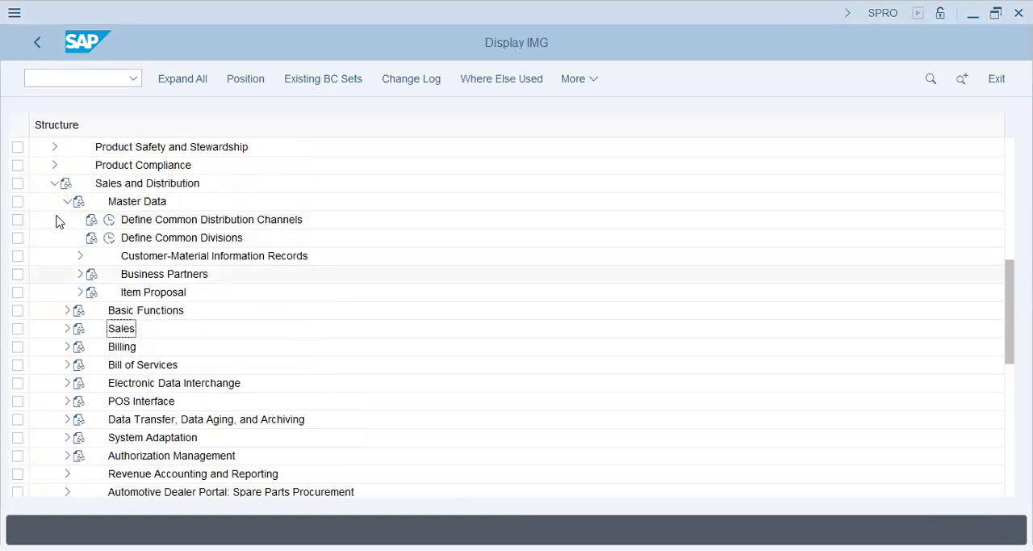
click(67, 201)
click(67, 219)
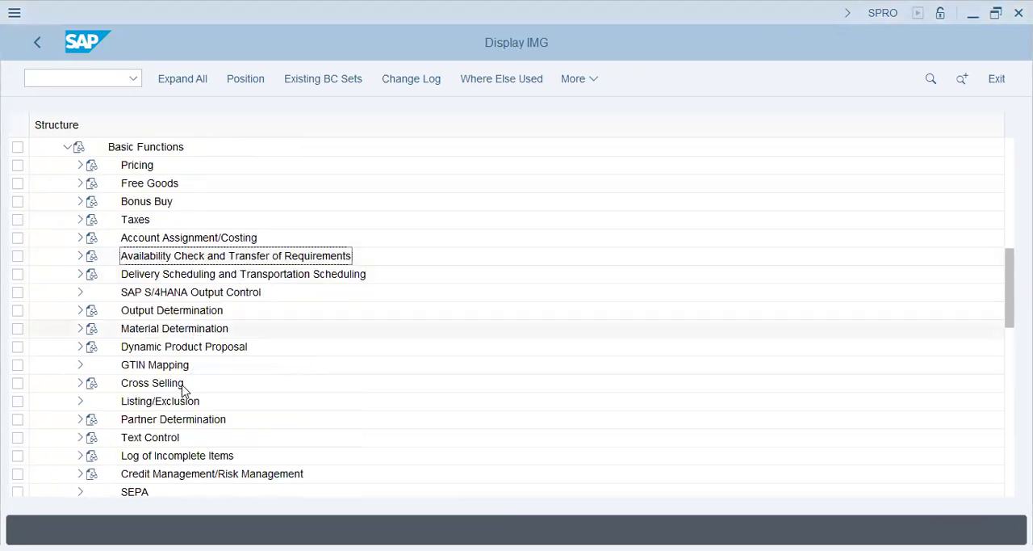
scroll(181, 370, up, 1)
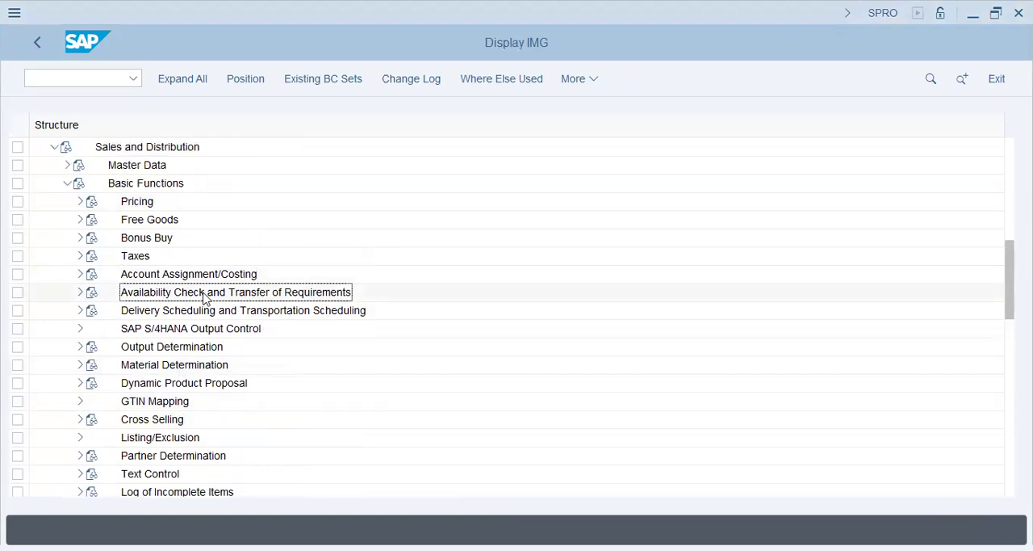
Open Define Availability Check Group under Availability Check and Transfer of Requirements > Availability Check > Availability Check with ATP Logic or Against Planning.
click(82, 293)
click(208, 329)
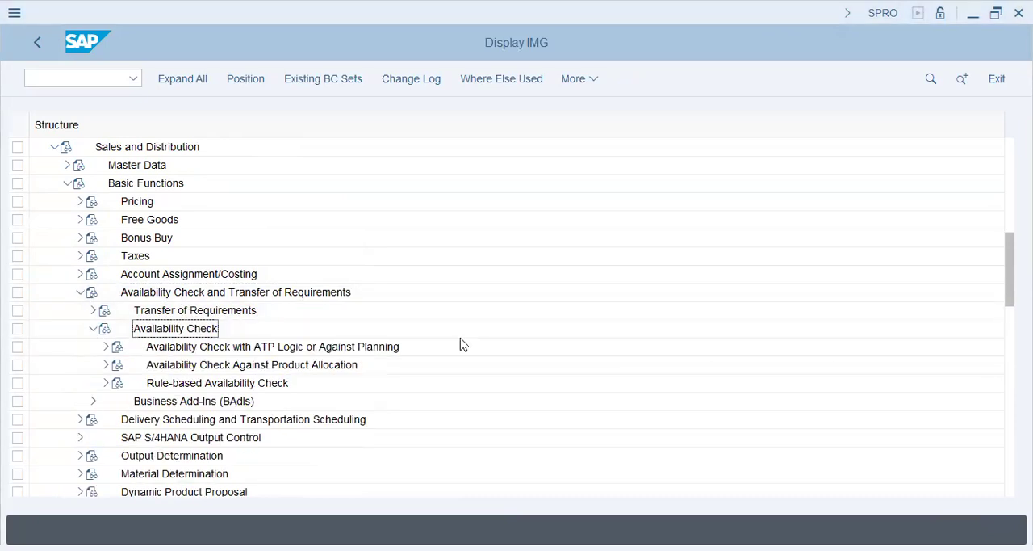
click(461, 345)
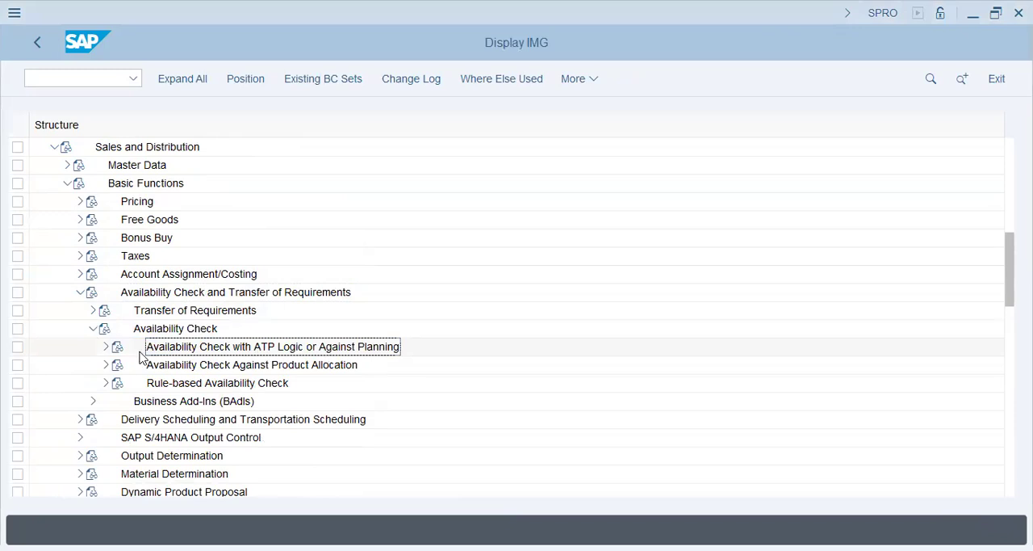
click(106, 347)
click(148, 327)
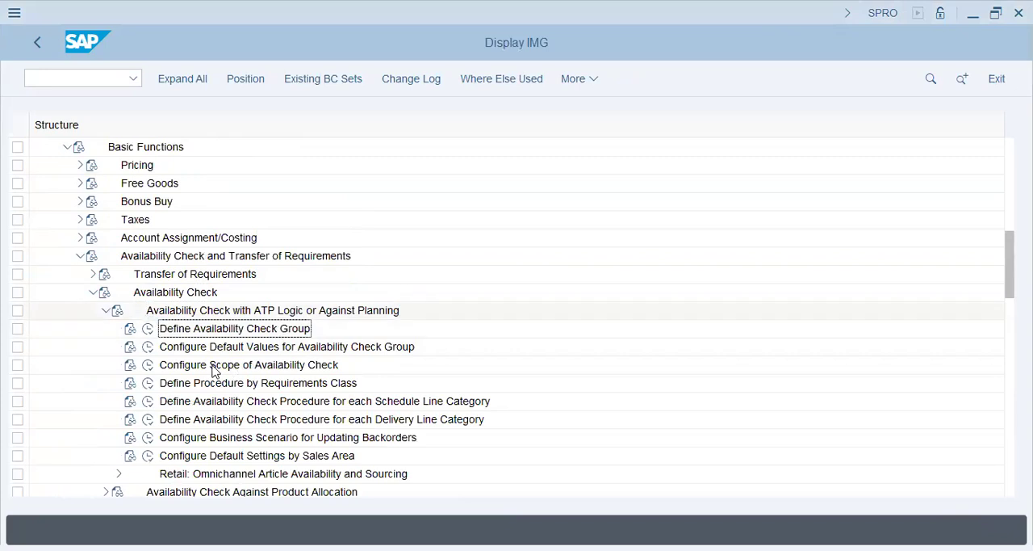
click(148, 327)
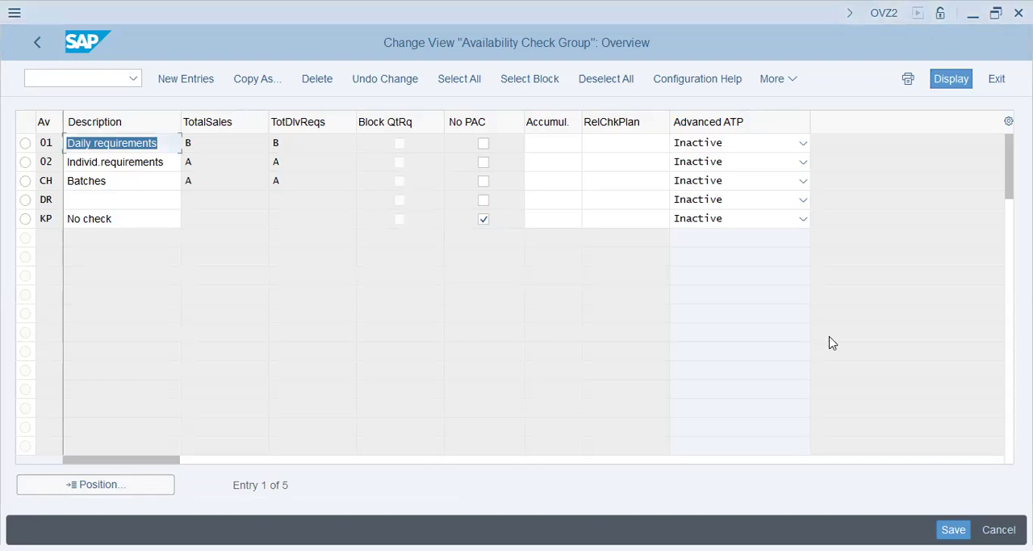
Review the availability check groups, comparing 01 Daily requirements, 02 Individ.requirements and KP No check.
click(166, 143)
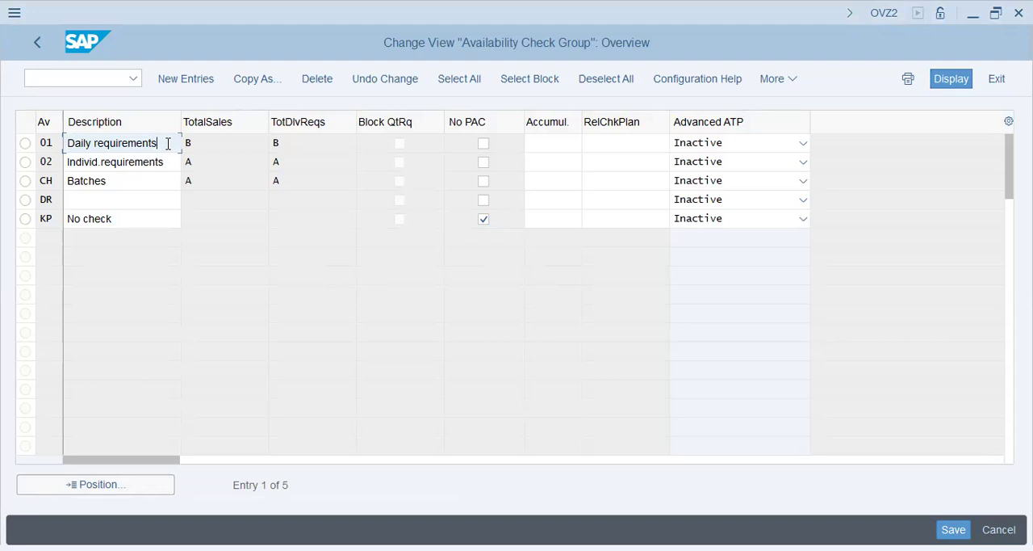
drag(168, 140, 4, 168)
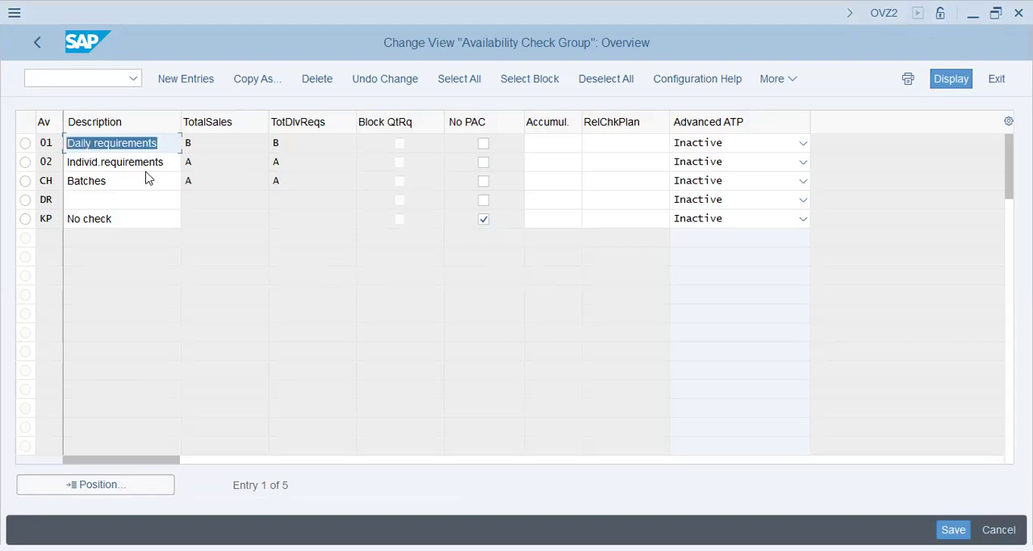
drag(164, 162, 50, 164)
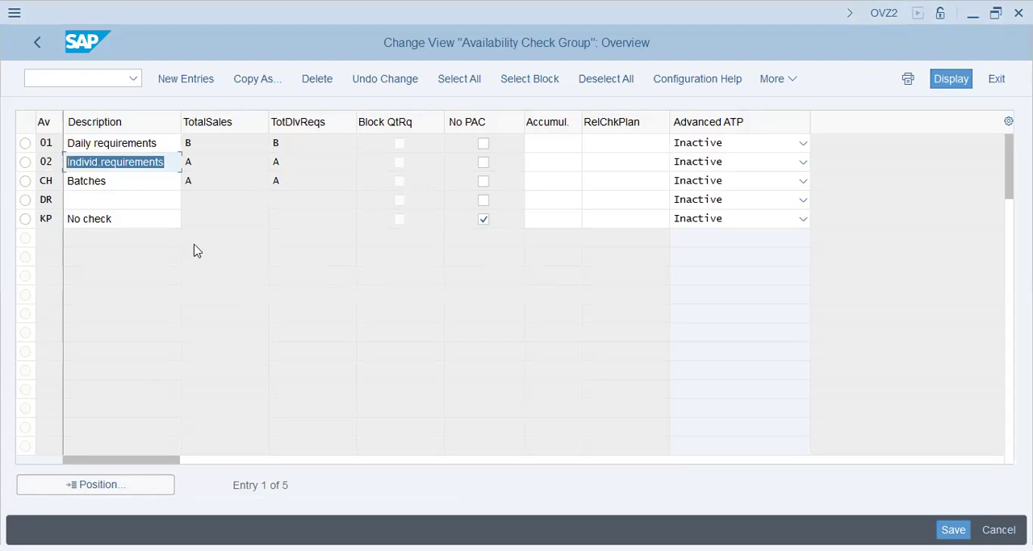
key(Tab)
key(Tab)
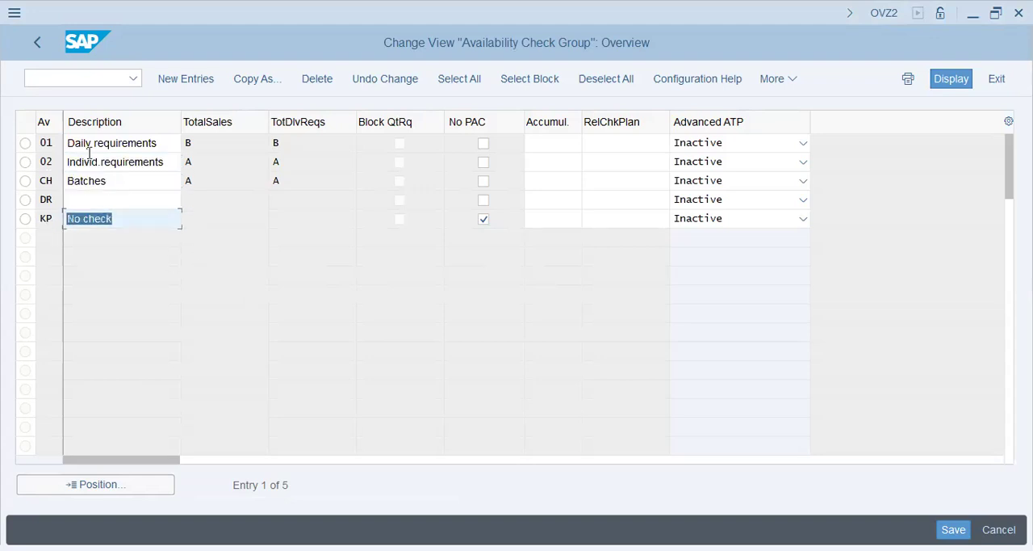
double_click(167, 160)
double_click(169, 142)
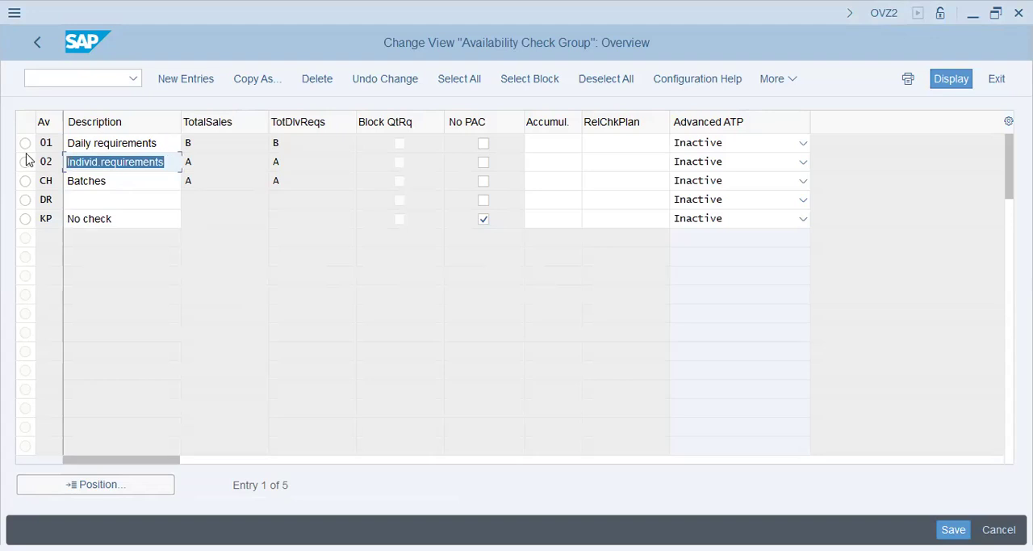
double_click(105, 166)
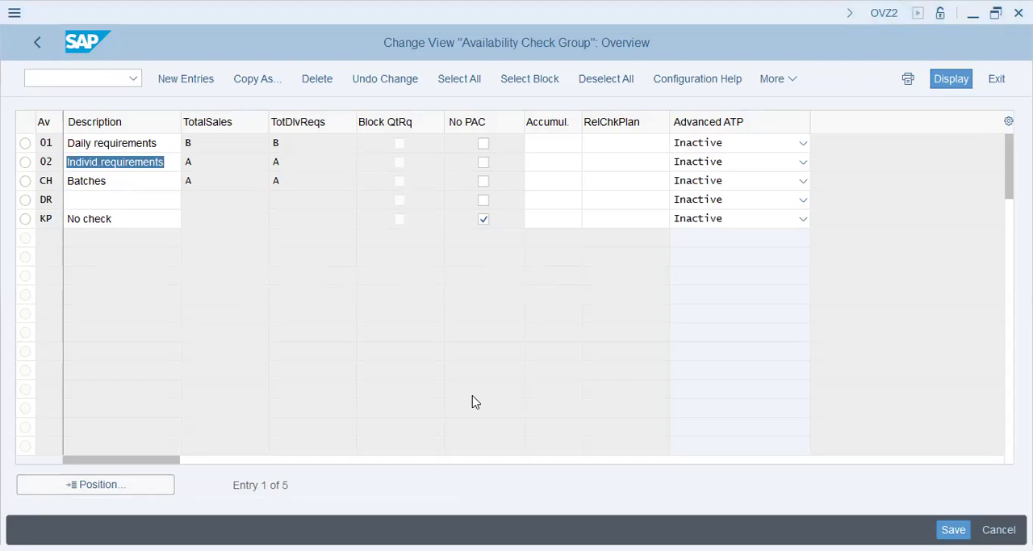
Display the possible values for the TotalSales field of availability check group 01.
click(221, 145)
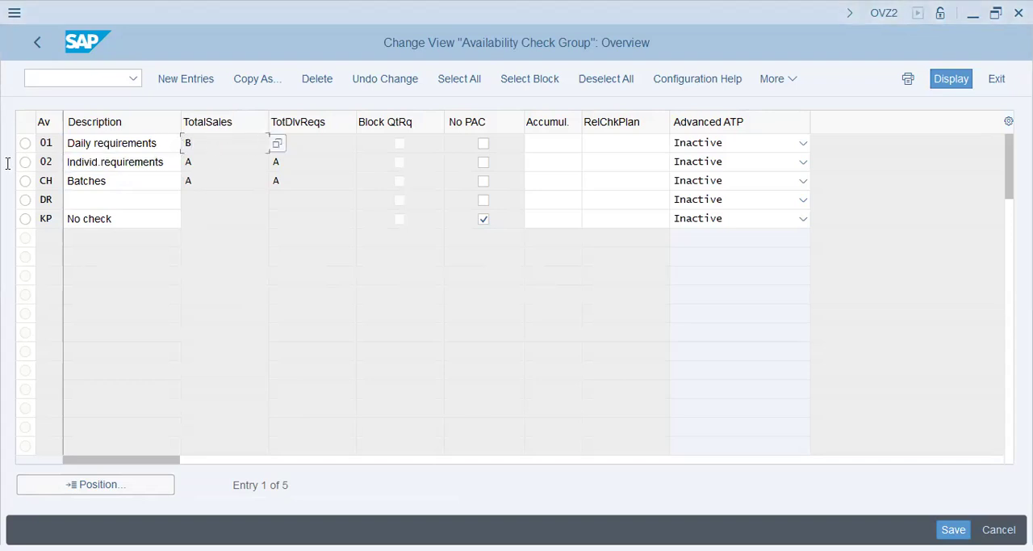
key(shift+Tab)
click(232, 144)
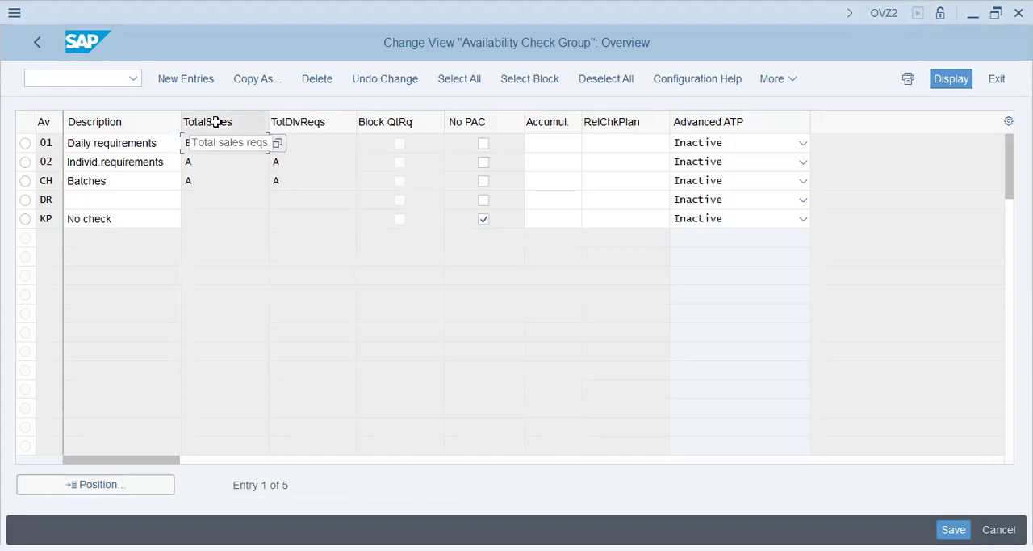
key(F1)
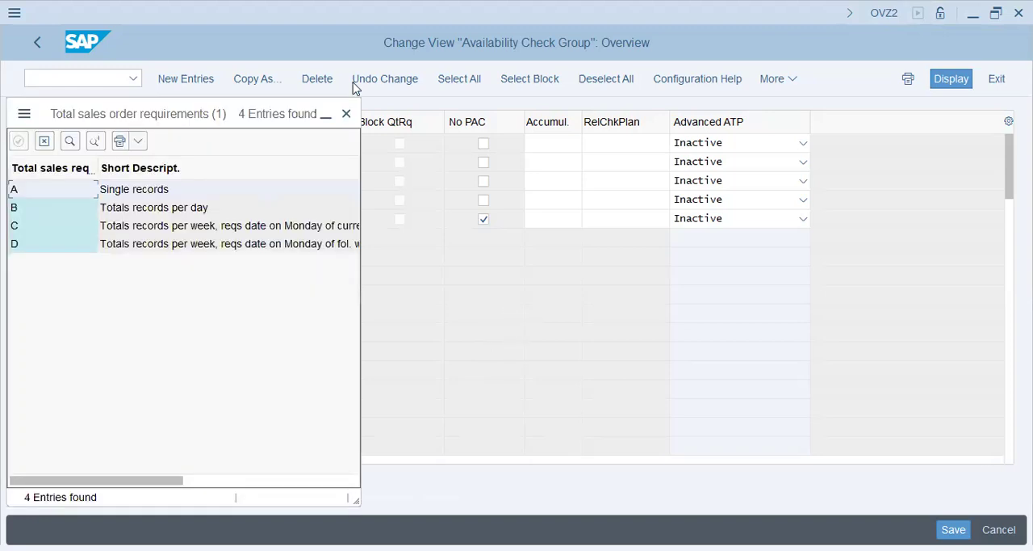
Glance at the Notepad checklist, then examine total sales requirement values A and B in SAP with the value list moved off the group table.
key(alt+Tab)
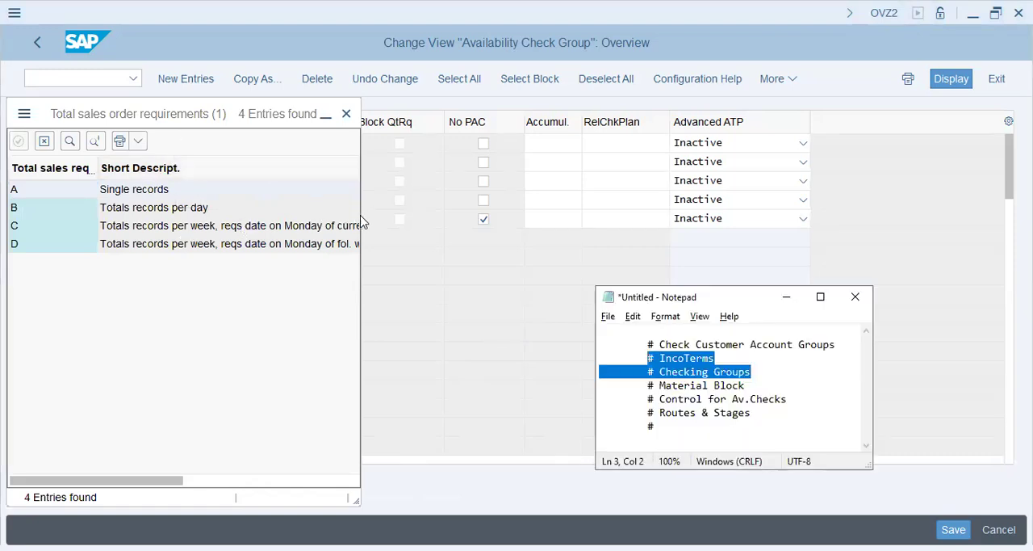
key(alt+Tab)
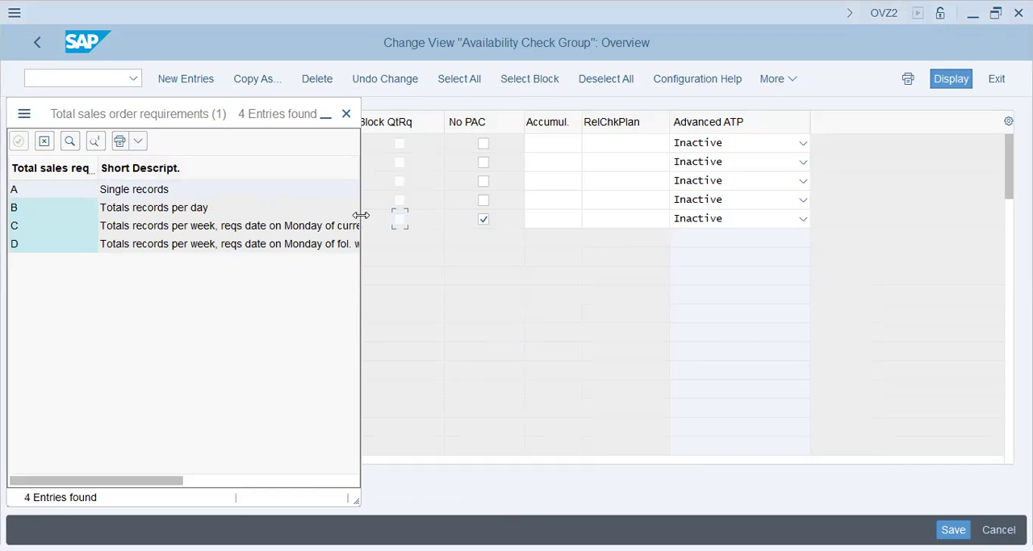
click(152, 187)
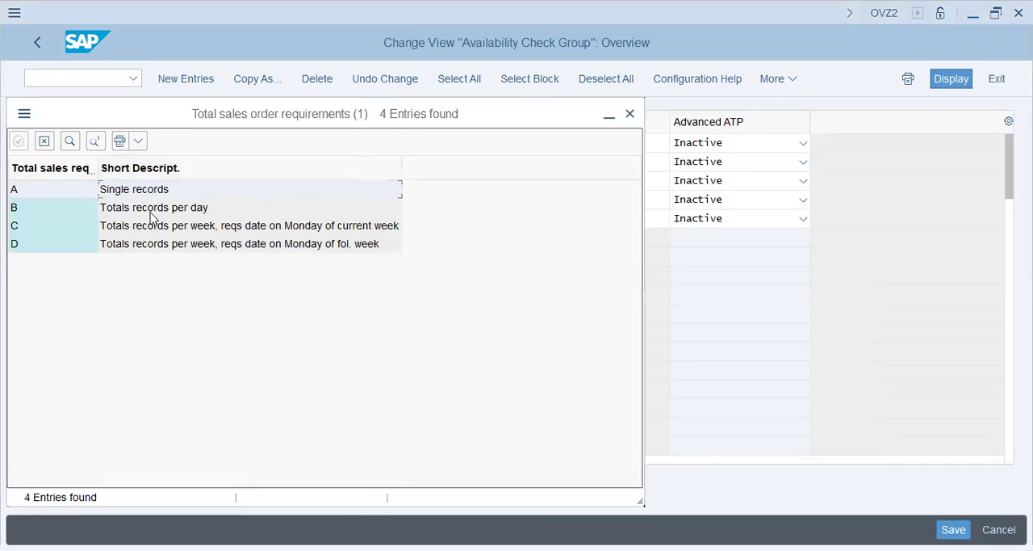
click(153, 208)
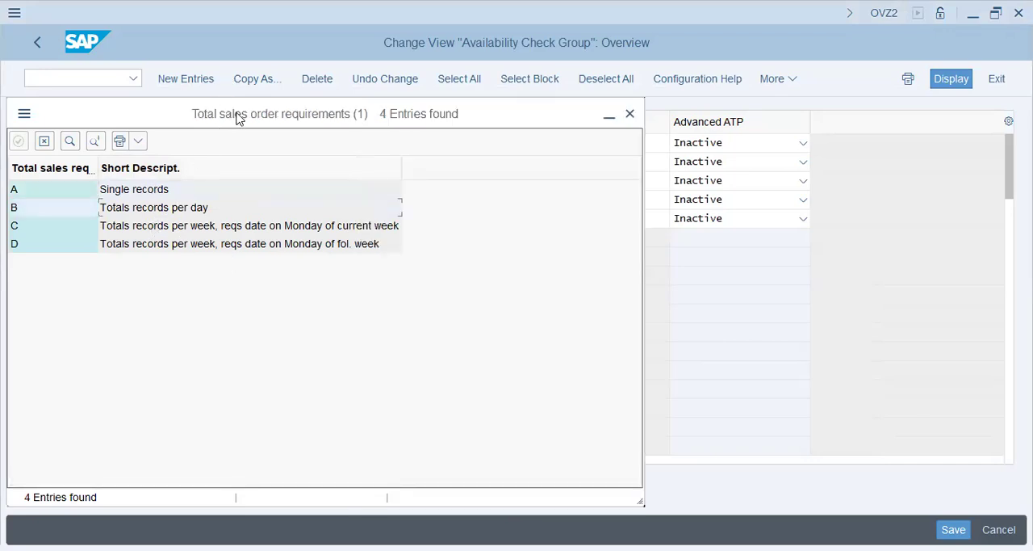
drag(237, 114, 550, 100)
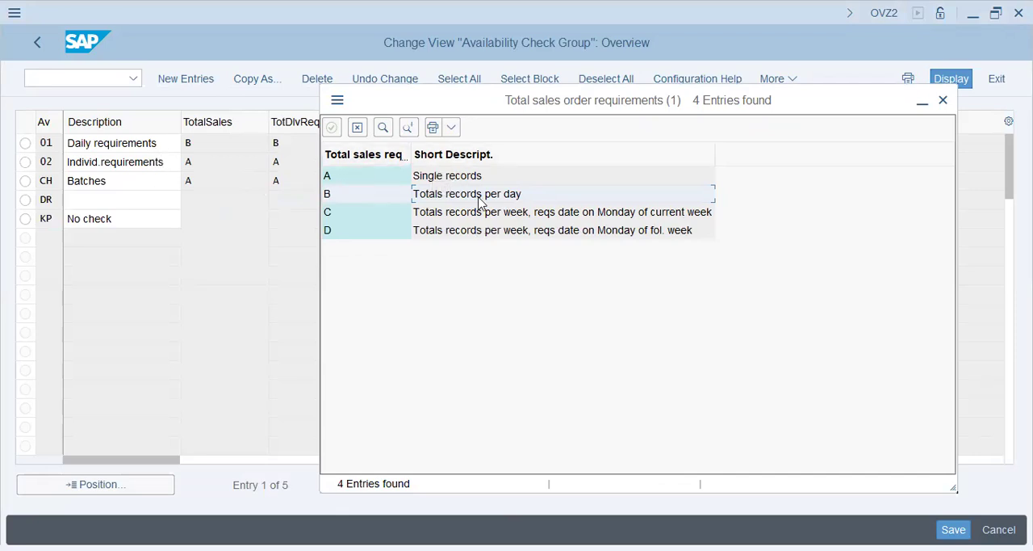
Close the total sales requirements value list, then review Checking Groups and Material Block in the Notepad checklist.
click(358, 129)
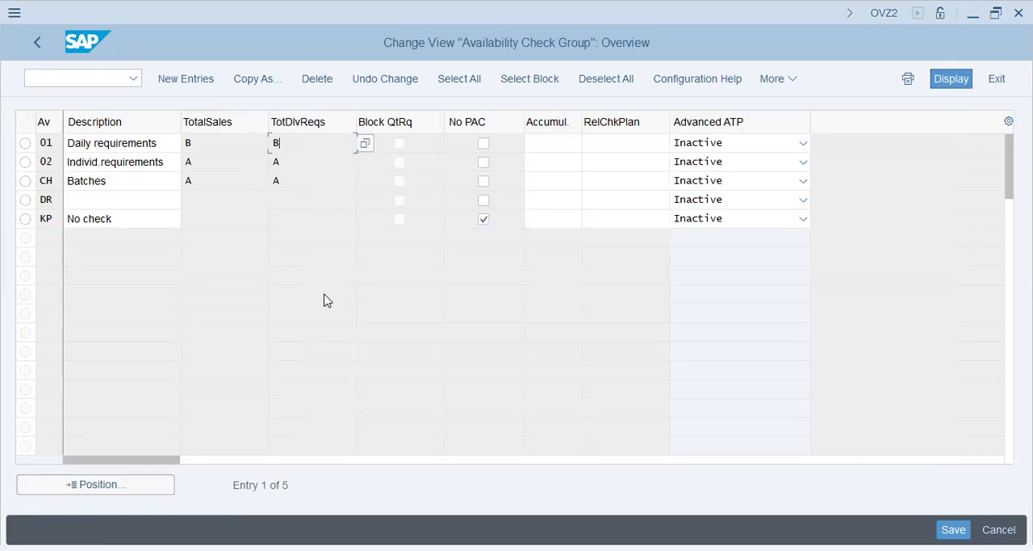
key(alt+Tab)
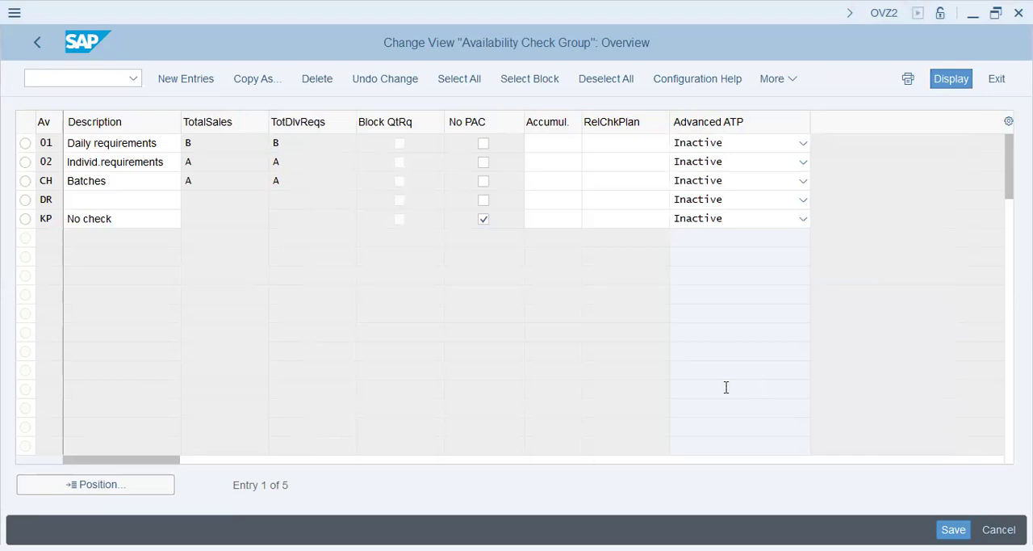
key(alt+Tab)
drag(746, 386, 600, 364)
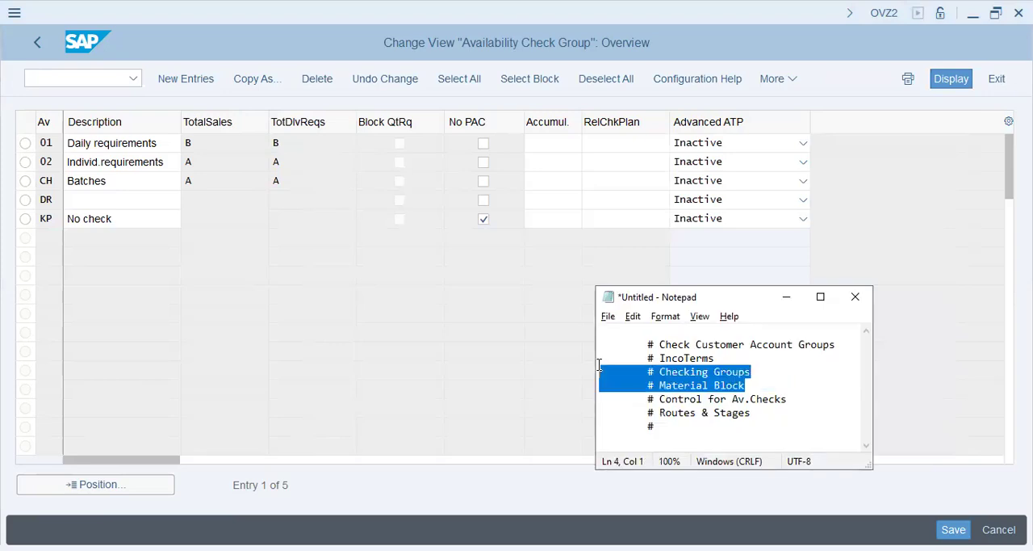
key(alt+Tab)
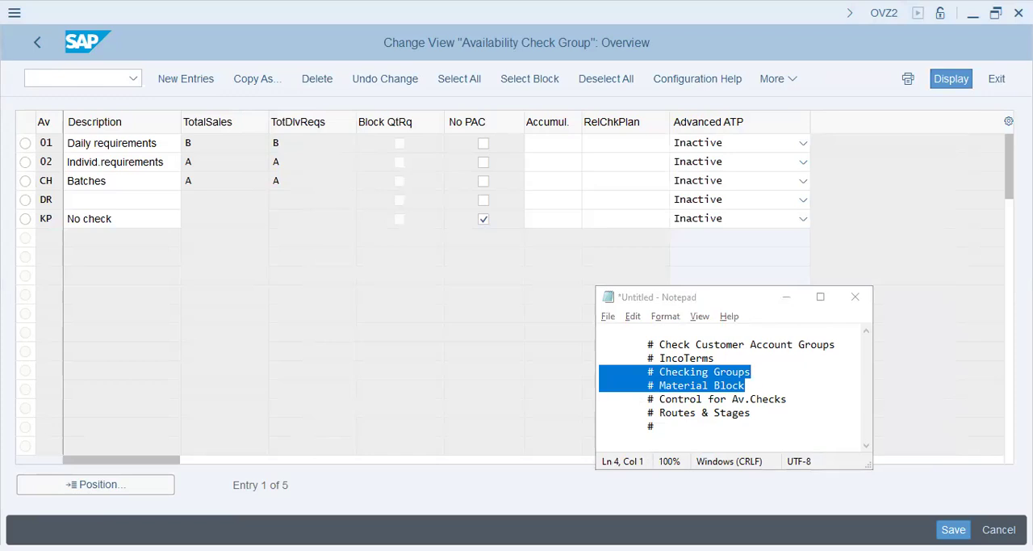
click(527, 491)
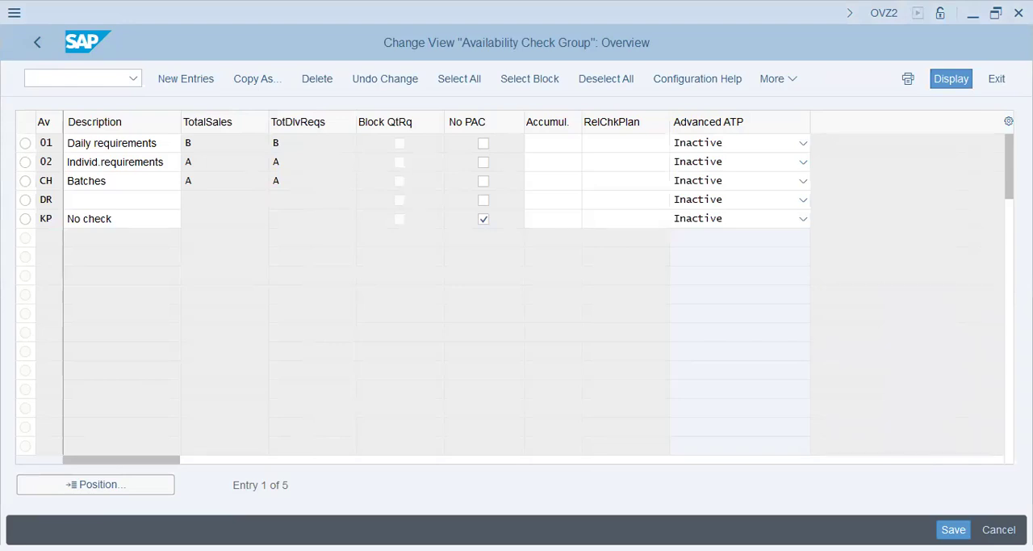
Return to the SAP IMG structure and look over the activities under Availability Check with ATP Logic or Against Planning.
key(F3)
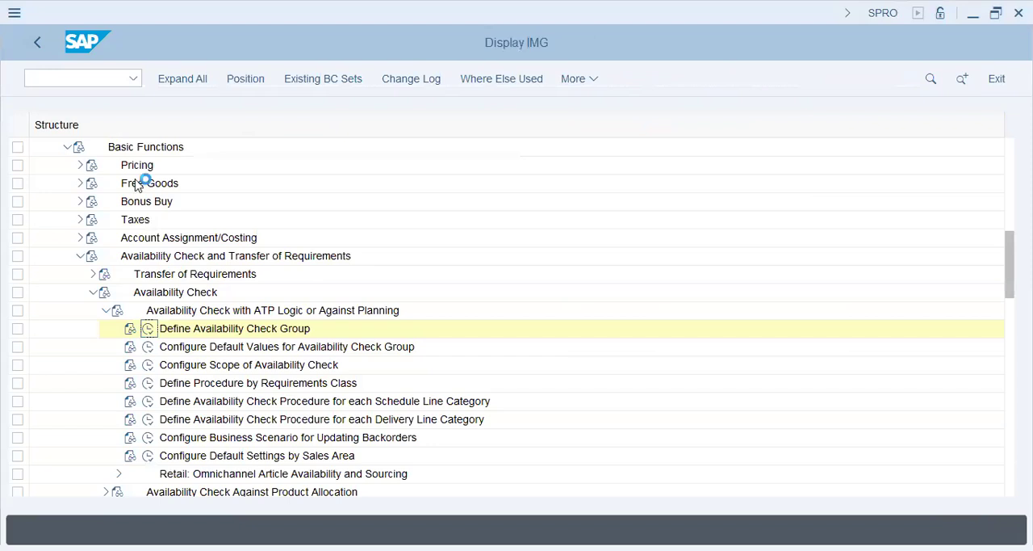
click(106, 310)
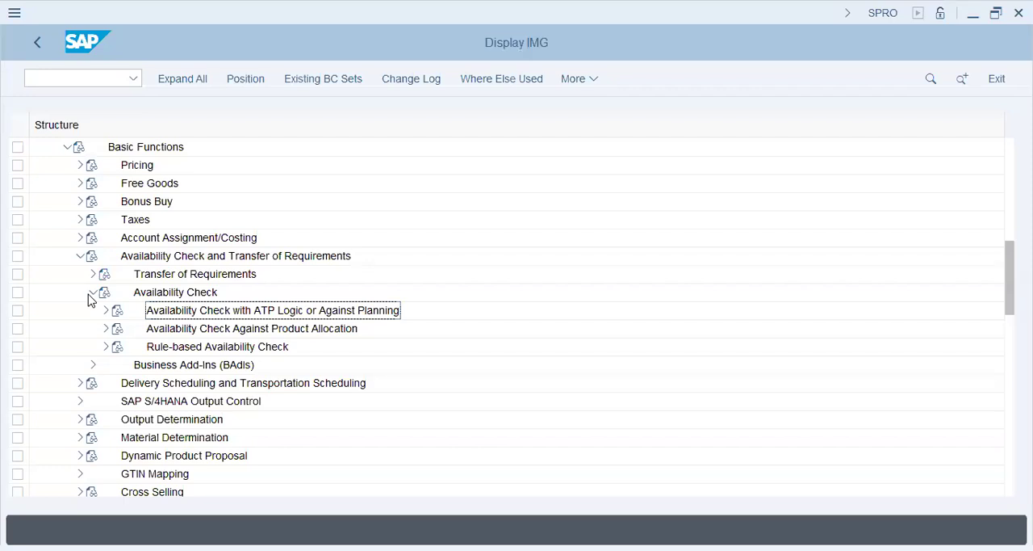
click(150, 349)
click(187, 316)
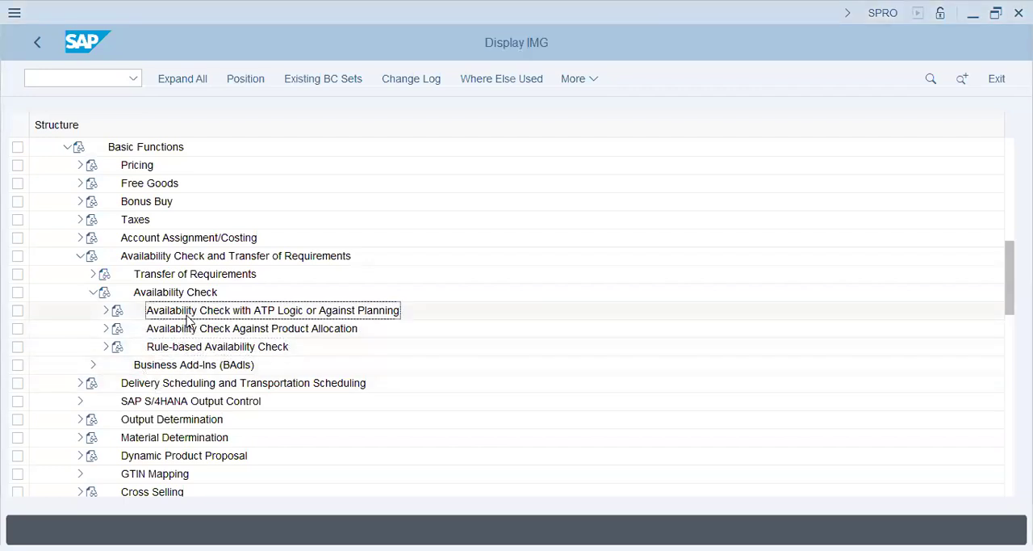
click(105, 311)
click(222, 331)
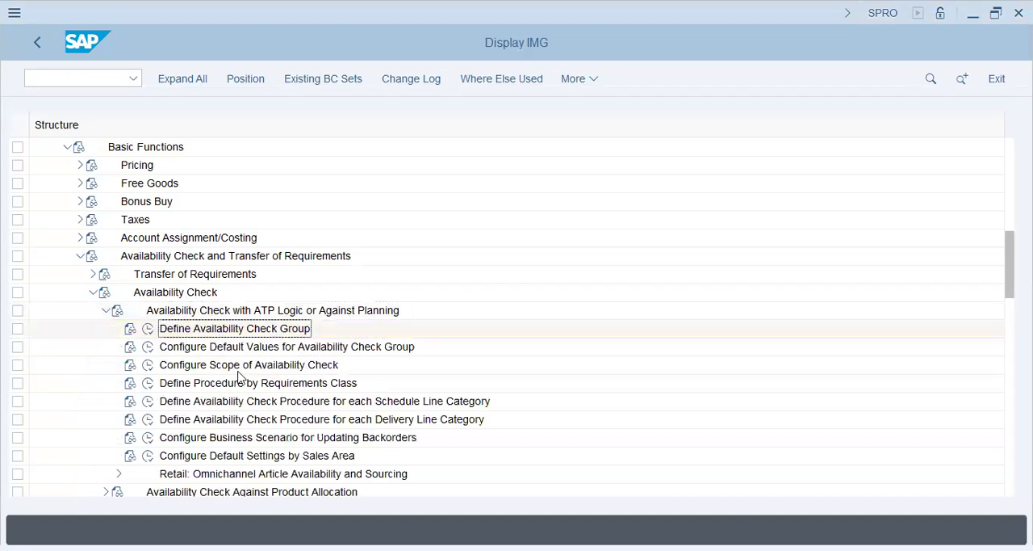
click(242, 456)
scroll(237, 426, down, 1)
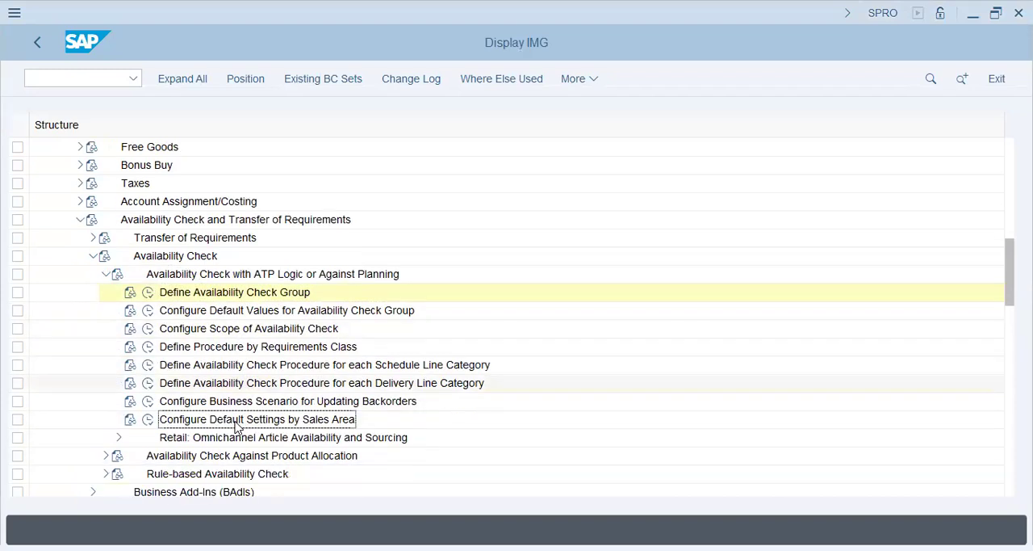
Look through the Product Allocation and Rule-based Availability Check activities, then open Configure Scope of Availability Check.
click(105, 273)
click(105, 292)
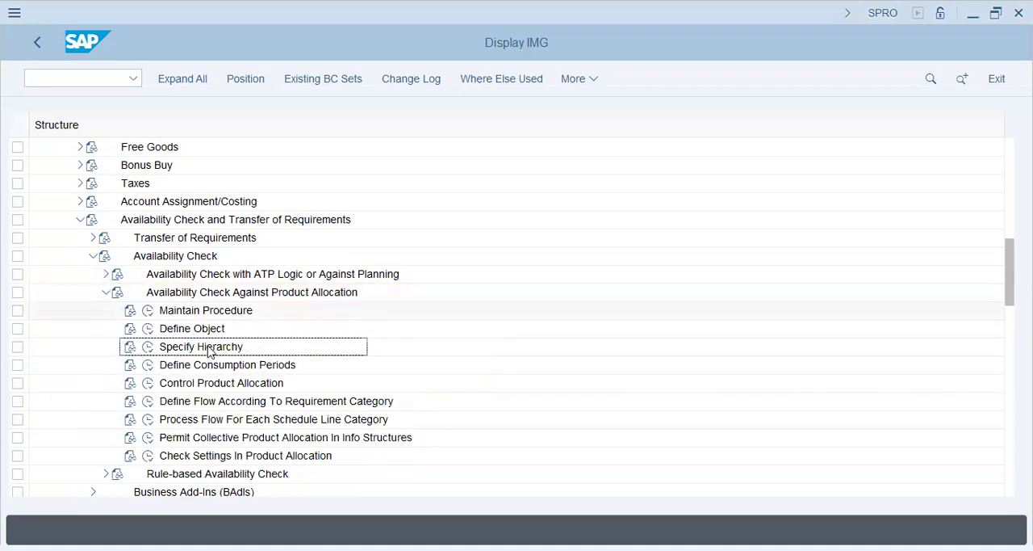
click(208, 455)
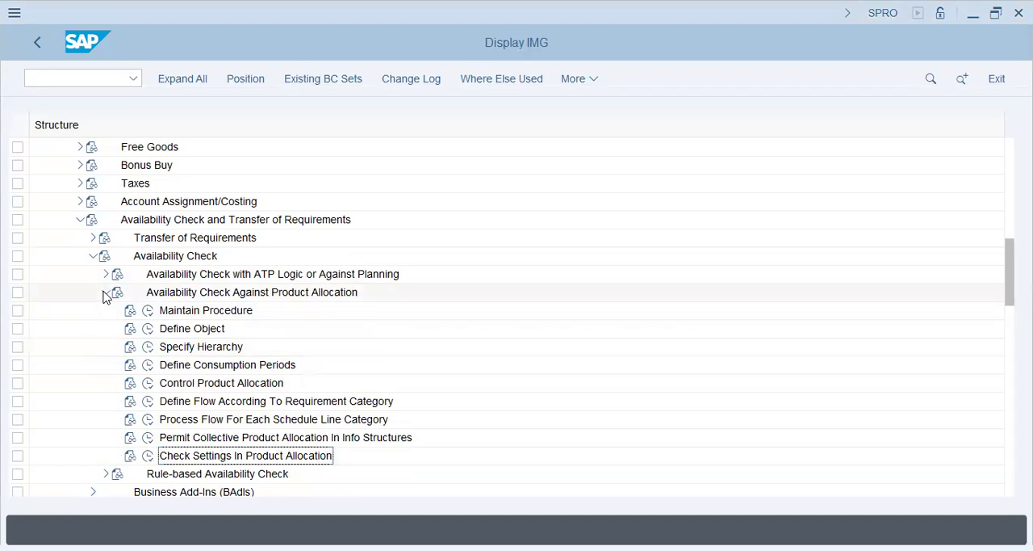
click(106, 292)
click(105, 310)
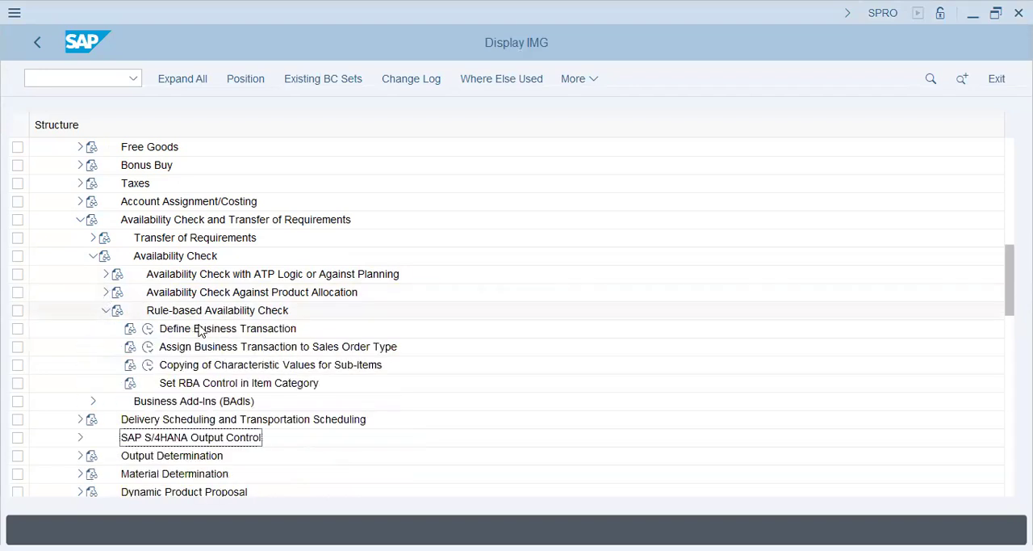
click(105, 310)
click(92, 256)
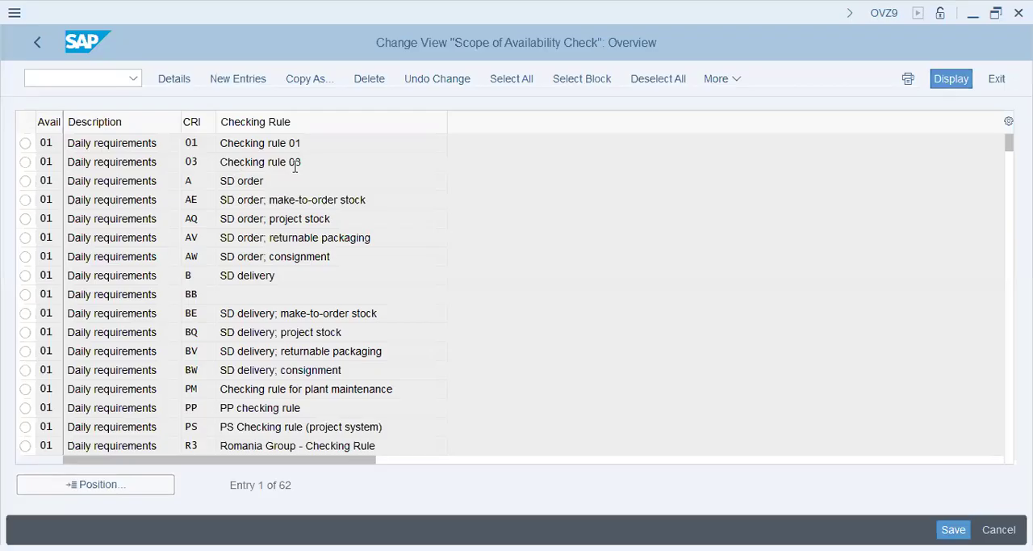
Review the checking rules for availability check 01 Daily requirements, including checking rule 03, SD delivery project stock and consignment, and PP.
click(295, 164)
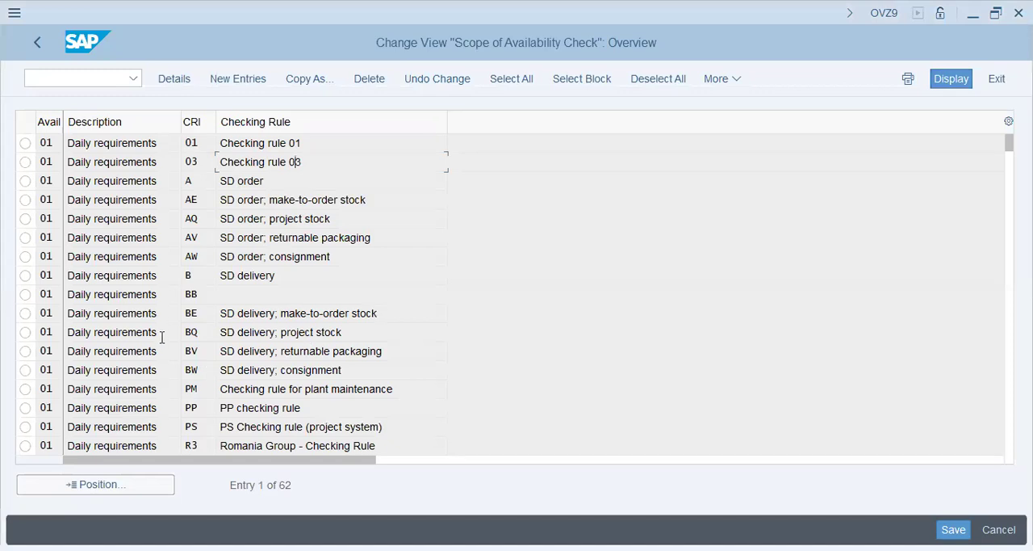
drag(161, 332, 39, 326)
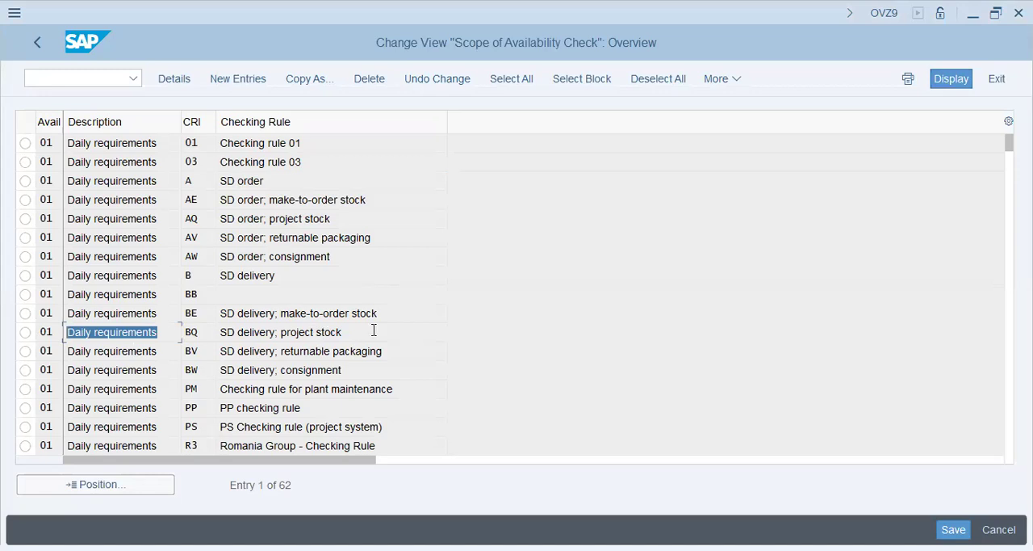
drag(374, 330, 178, 326)
drag(344, 370, 155, 385)
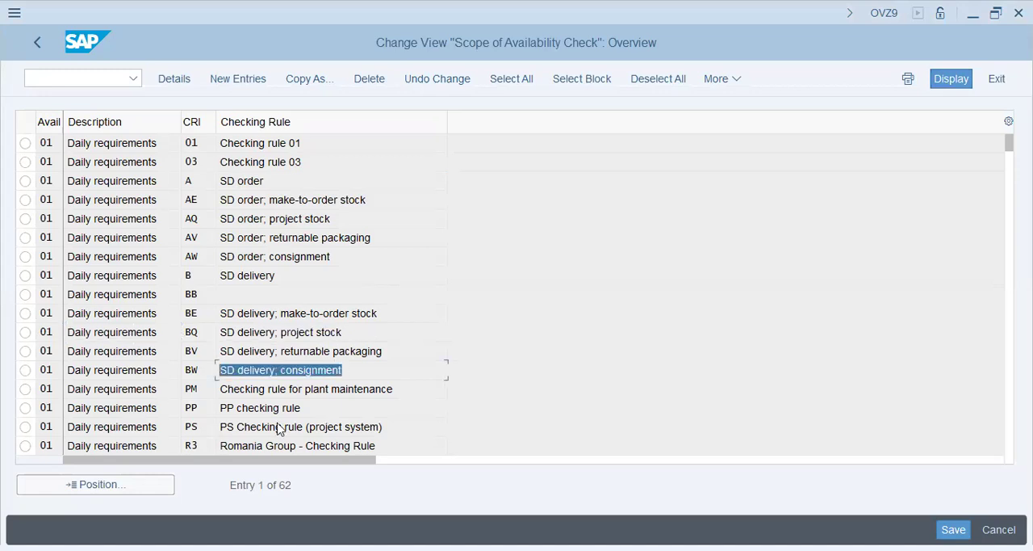
drag(310, 406, 55, 408)
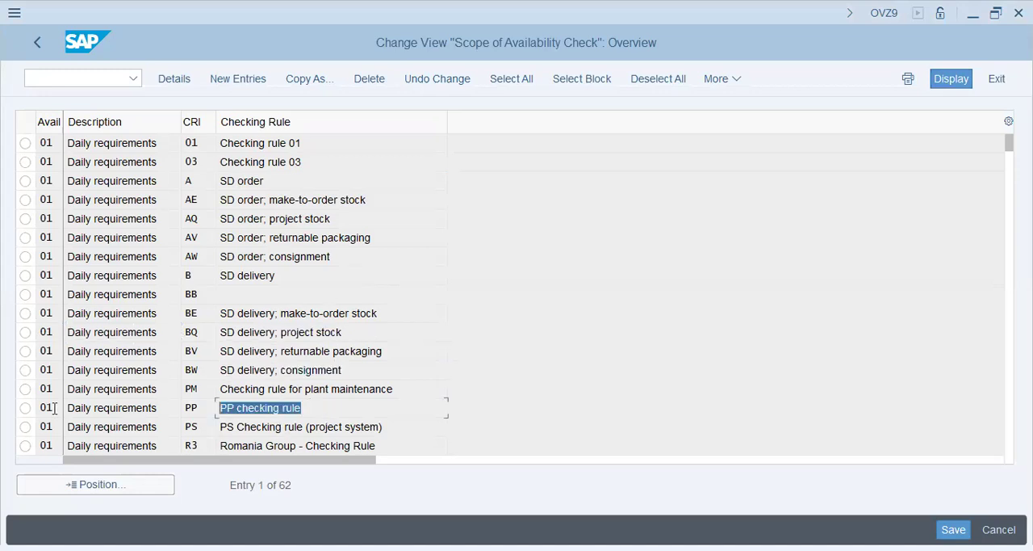
Open the details of checking rule A SD order for availability check 01 and examine its stock, requirements and future supply settings.
drag(266, 183, 180, 174)
double_click(258, 183)
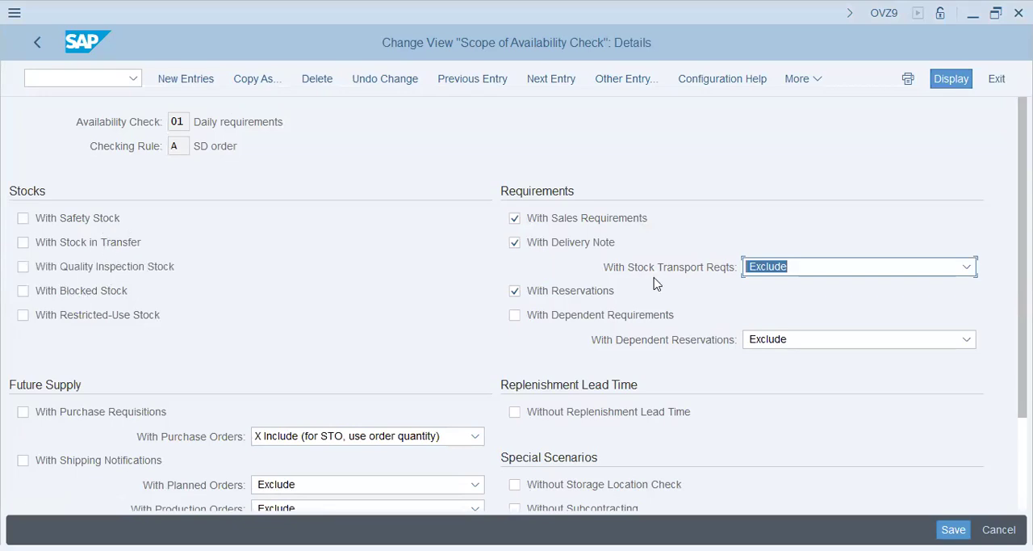
scroll(431, 312, down, 2)
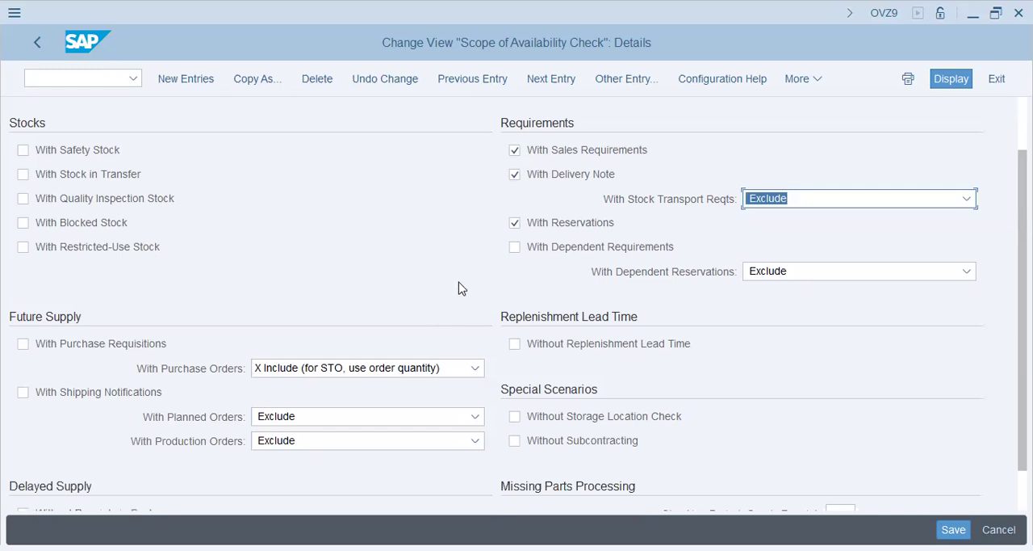
scroll(462, 288, up, 2)
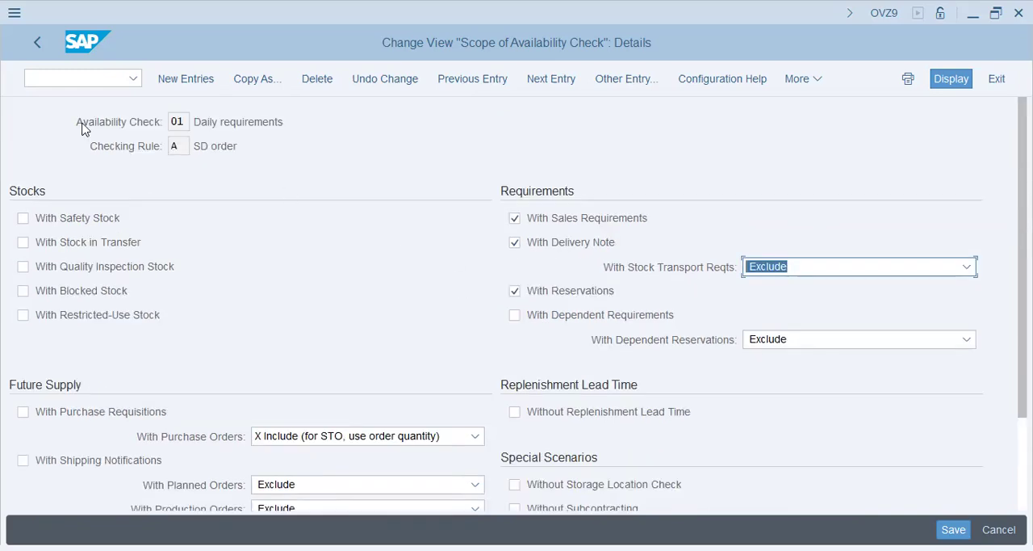
Examine the Daily requirements heading, then consult Control for Av.Checks in the Notepad checklist and return to the scope details in SAP.
click(265, 125)
double_click(265, 126)
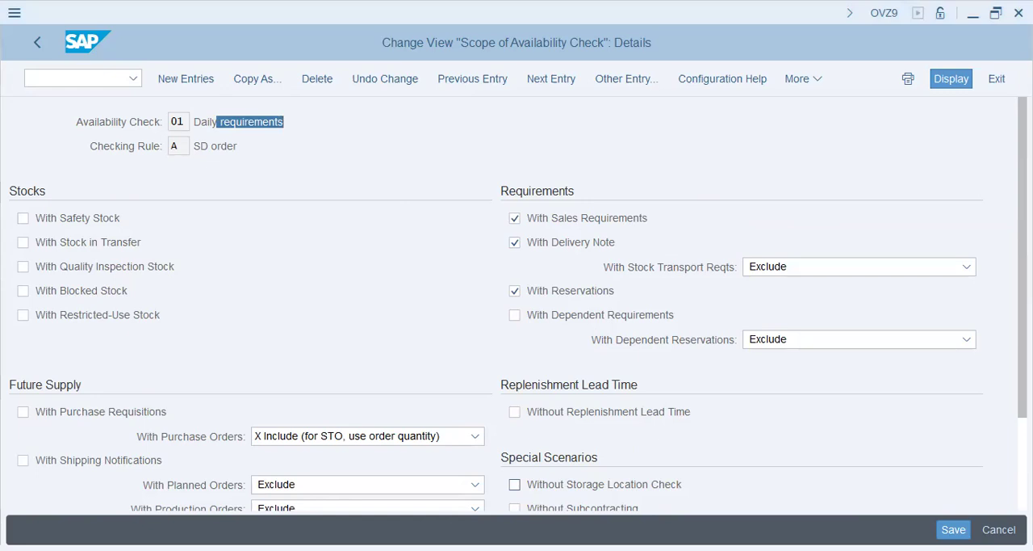
key(alt+Tab)
click(769, 401)
drag(805, 400, 528, 401)
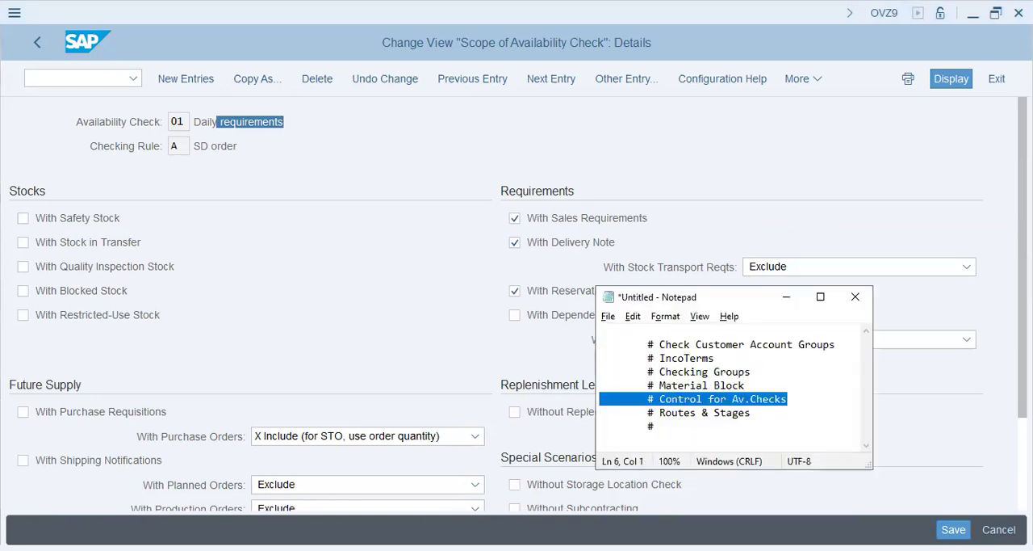
key(alt+Tab)
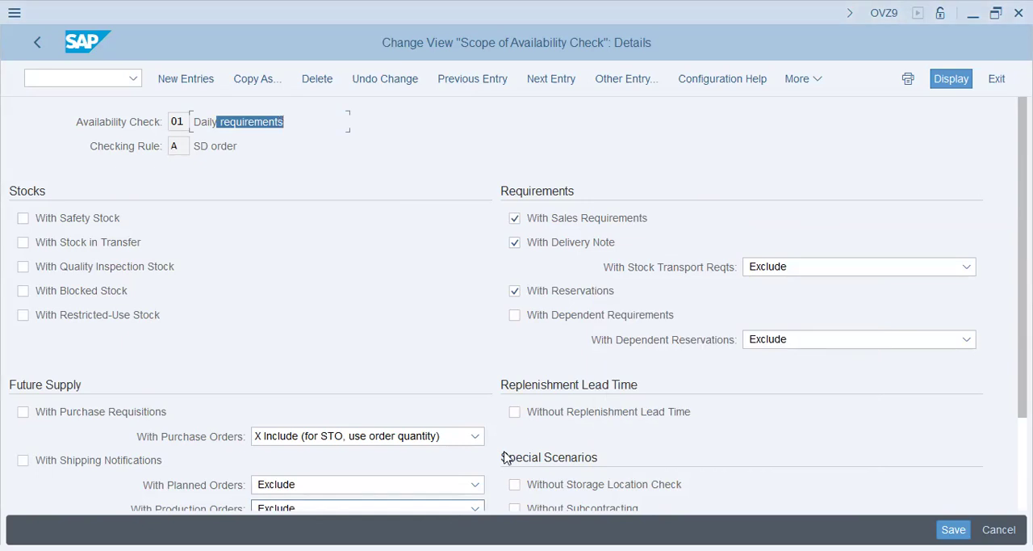
key(alt+Tab)
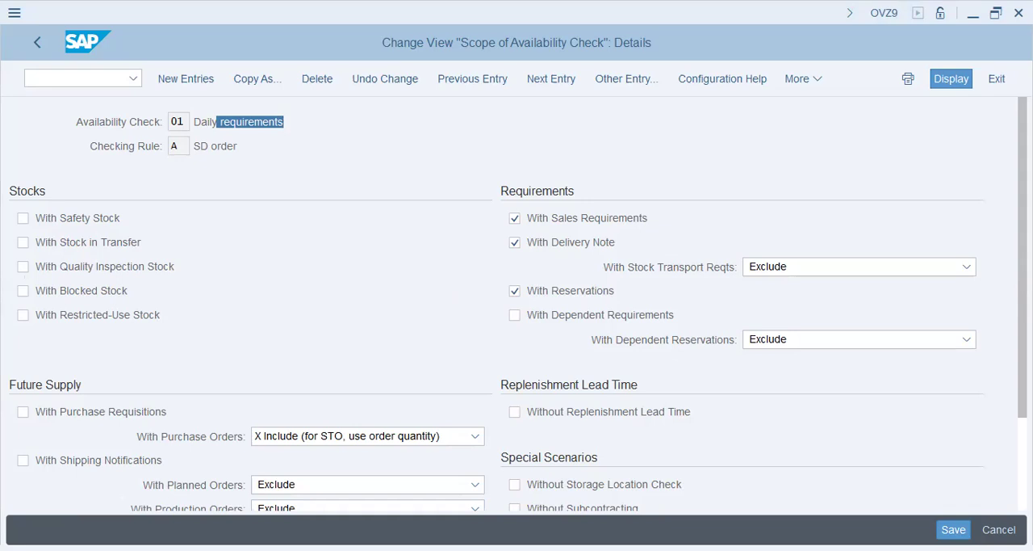
Leave the scope of availability check and collapse the Availability Check and Basic Functions nodes under Sales and Distribution.
click(40, 41)
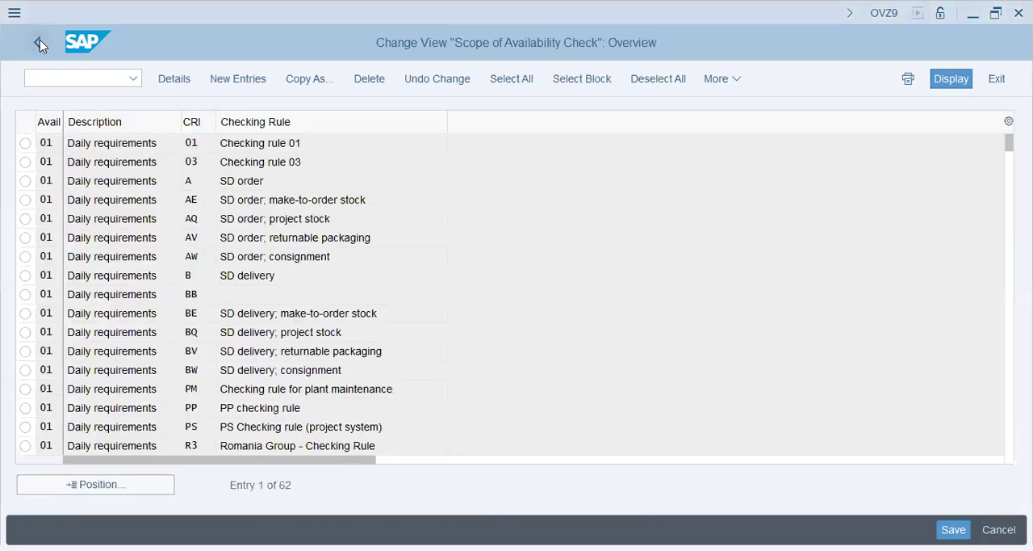
click(40, 40)
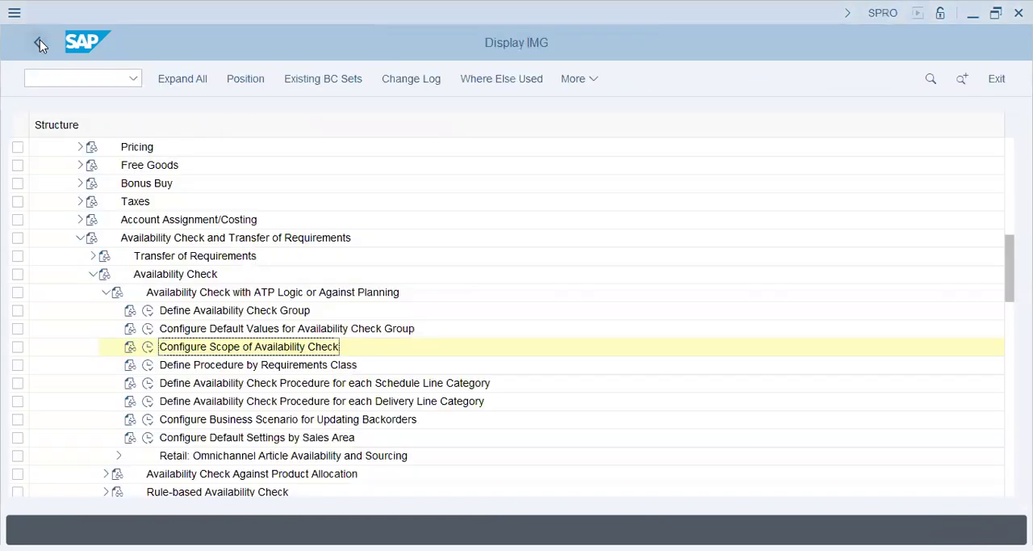
click(105, 292)
click(81, 238)
scroll(41, 260, up, 3)
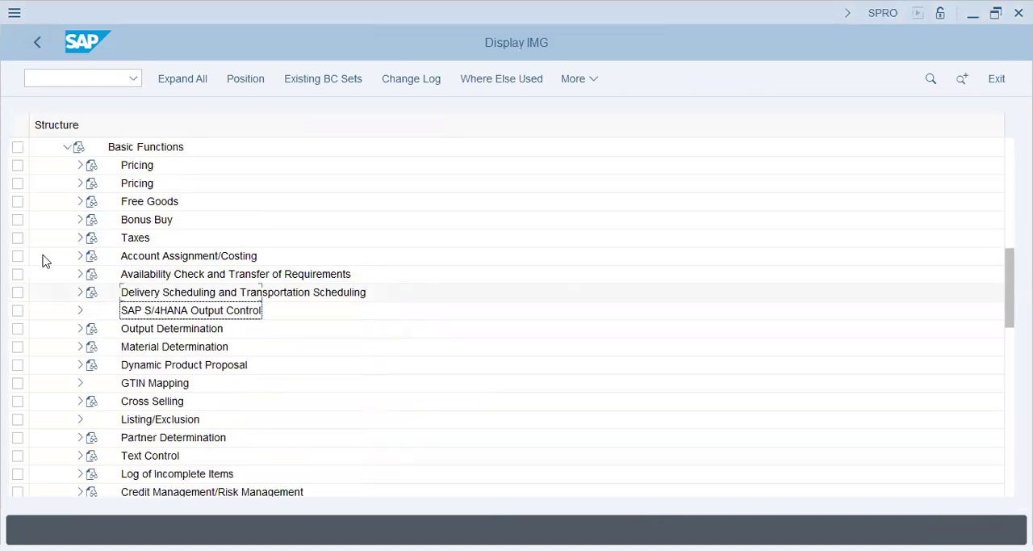
click(69, 202)
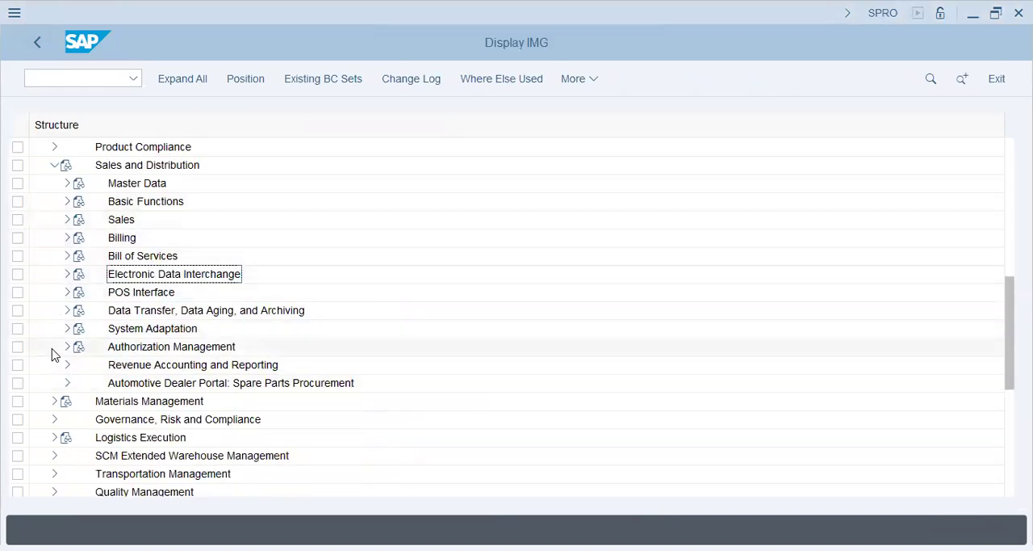
scroll(54, 355, up, 1)
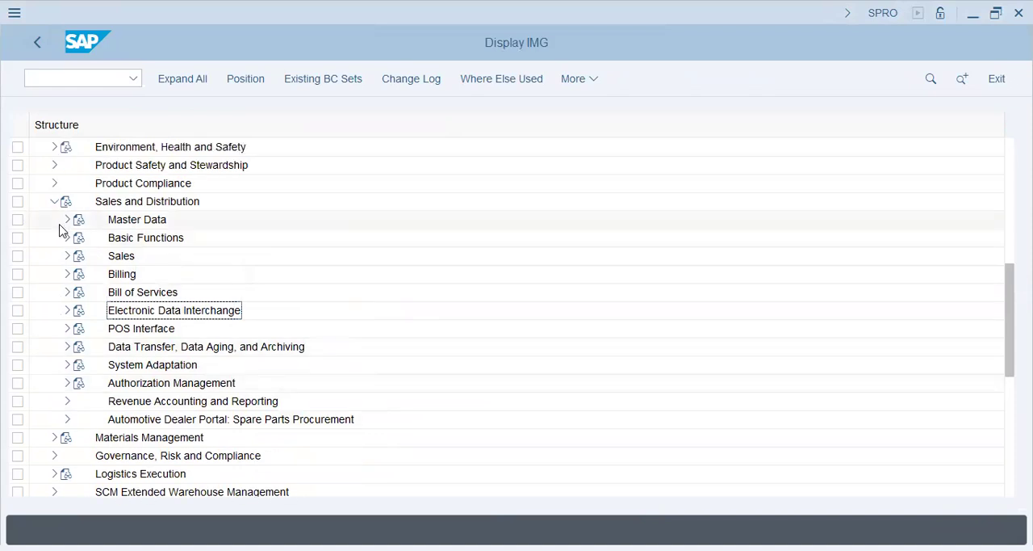
Open the Define Modes of Transport activity under Basic Functions > Routes > Define Routes.
double_click(175, 237)
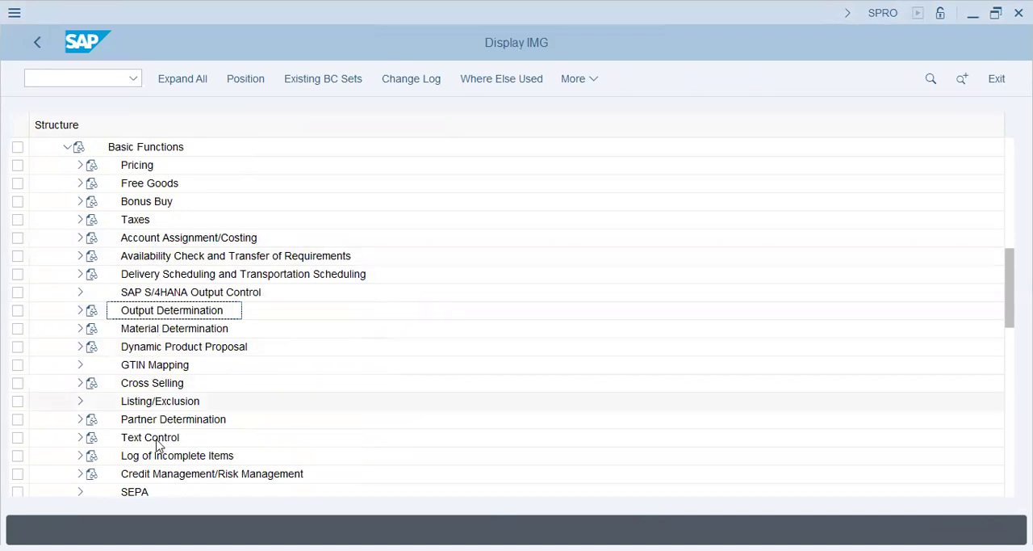
click(153, 257)
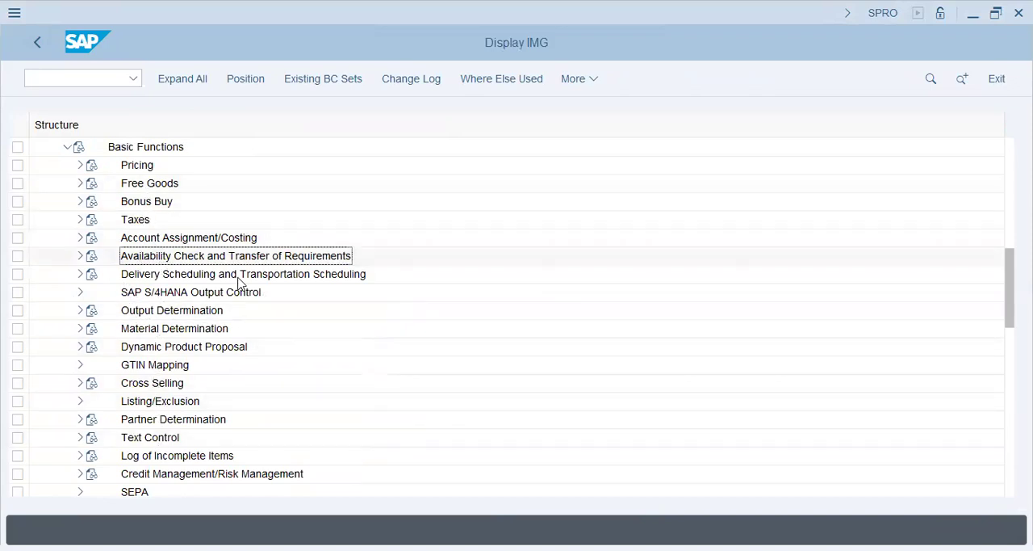
scroll(28, 362, down, 3)
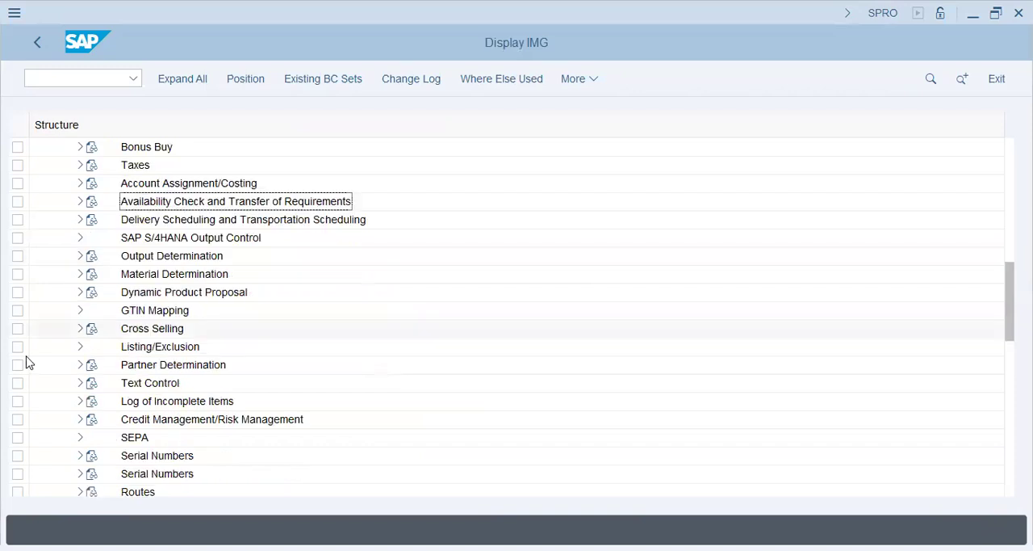
click(81, 438)
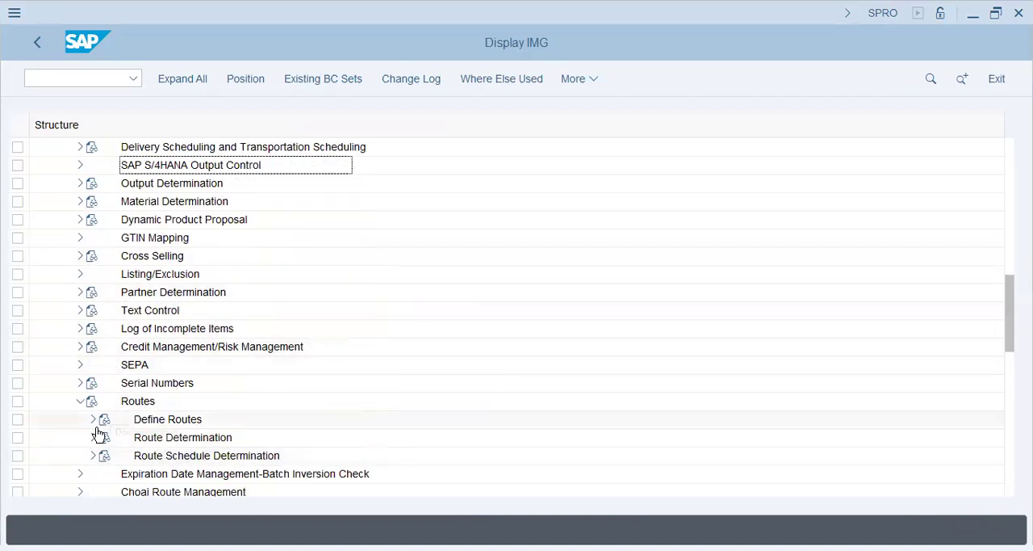
scroll(97, 436, down, 1)
click(175, 420)
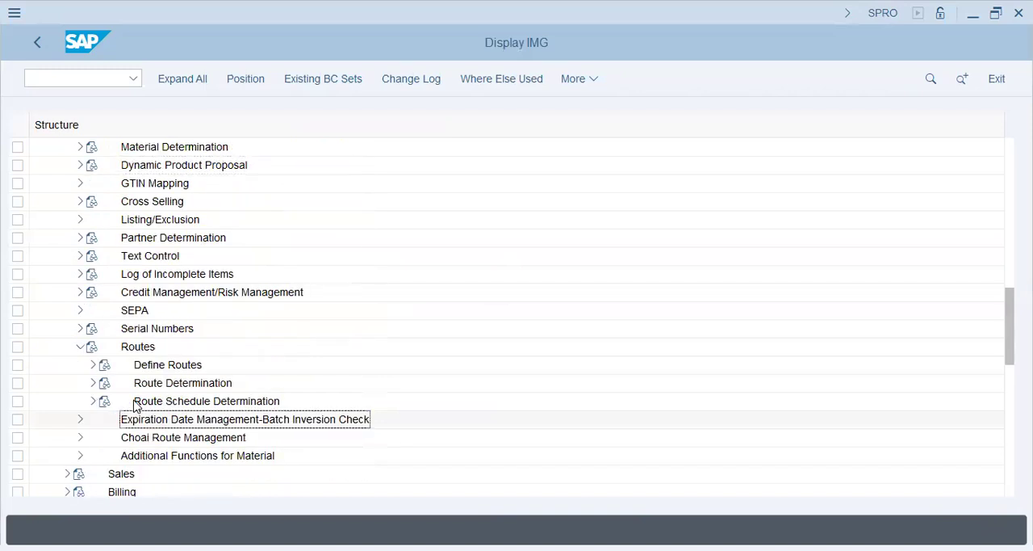
click(92, 364)
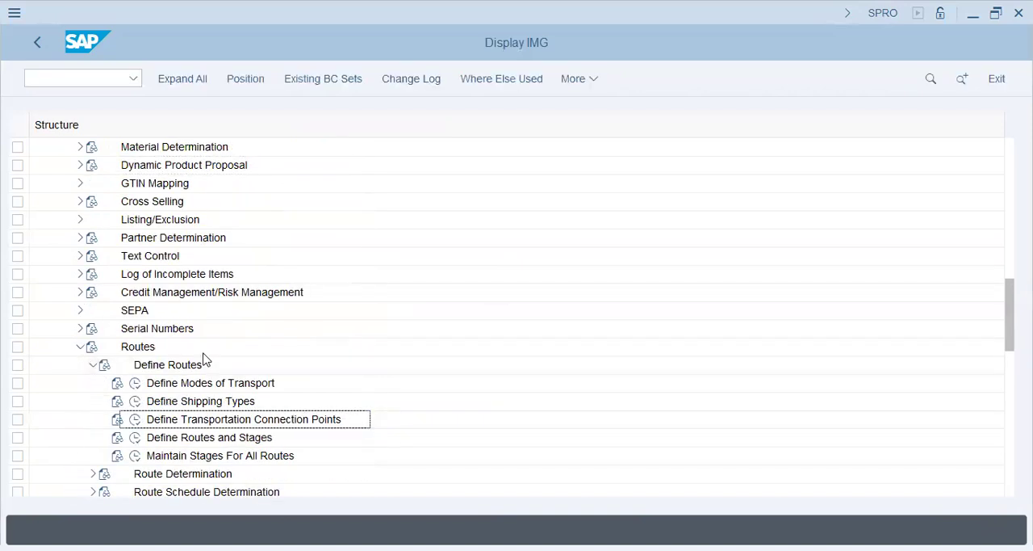
click(135, 383)
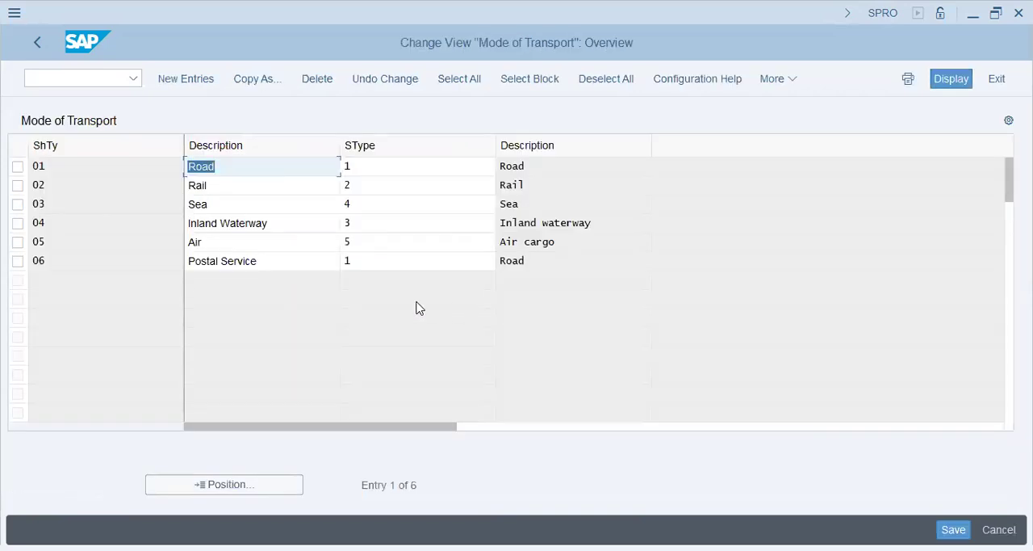
Review the modes of transport and their assigned types, including Road, Inland Waterway, Air and Postal Service.
click(257, 169)
click(556, 168)
key(Down)
key(Down)
key(Down)
key(Down)
key(Down)
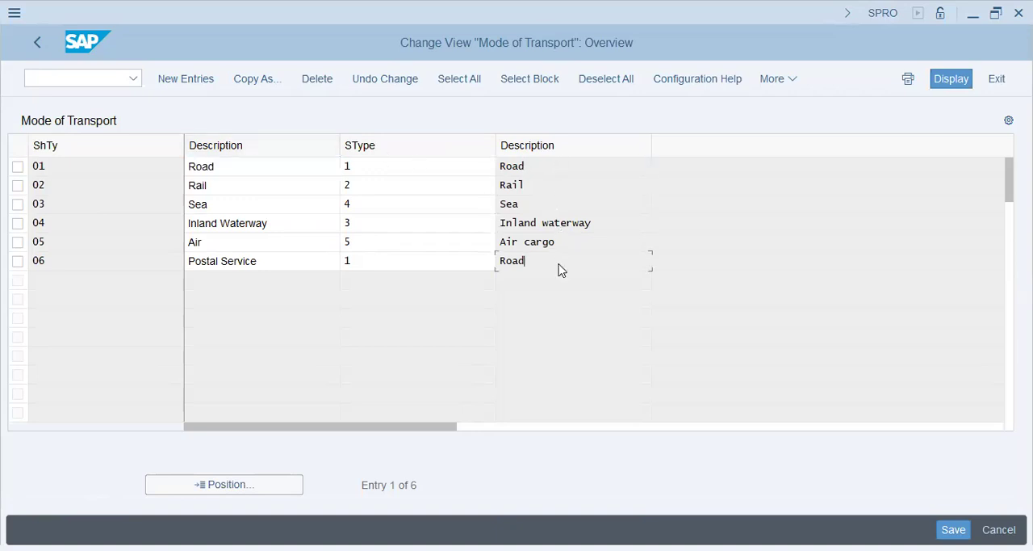
drag(607, 226, 135, 216)
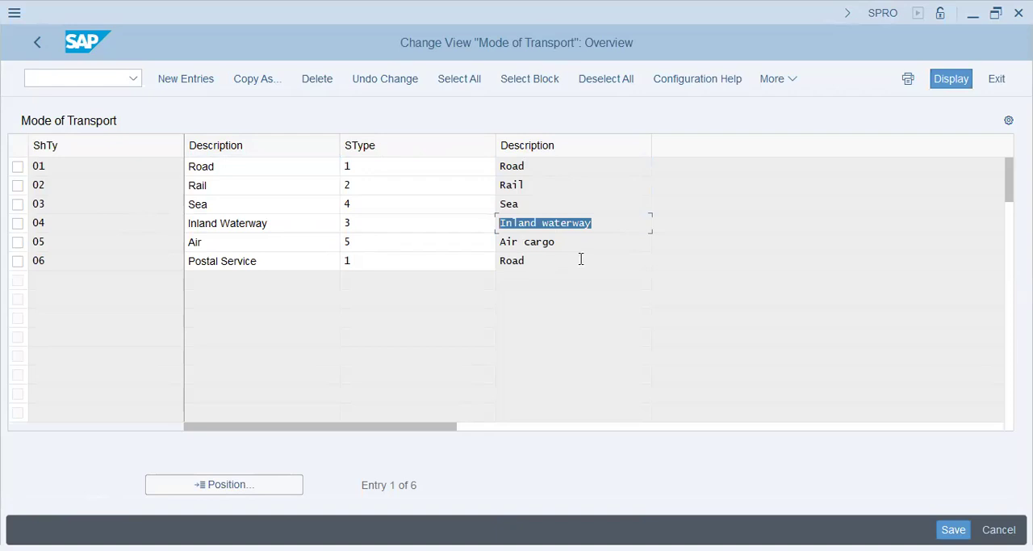
click(247, 260)
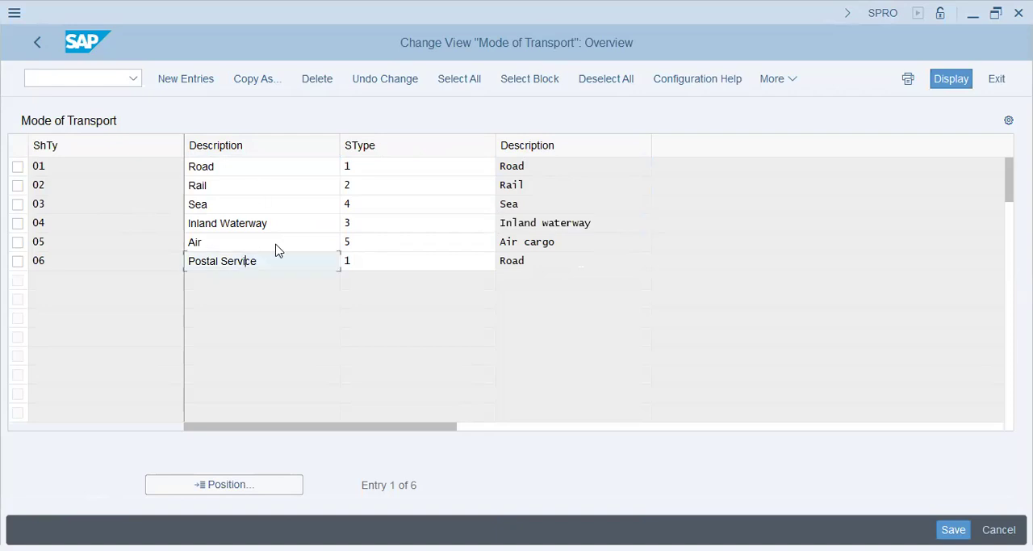
key(alt+Tab)
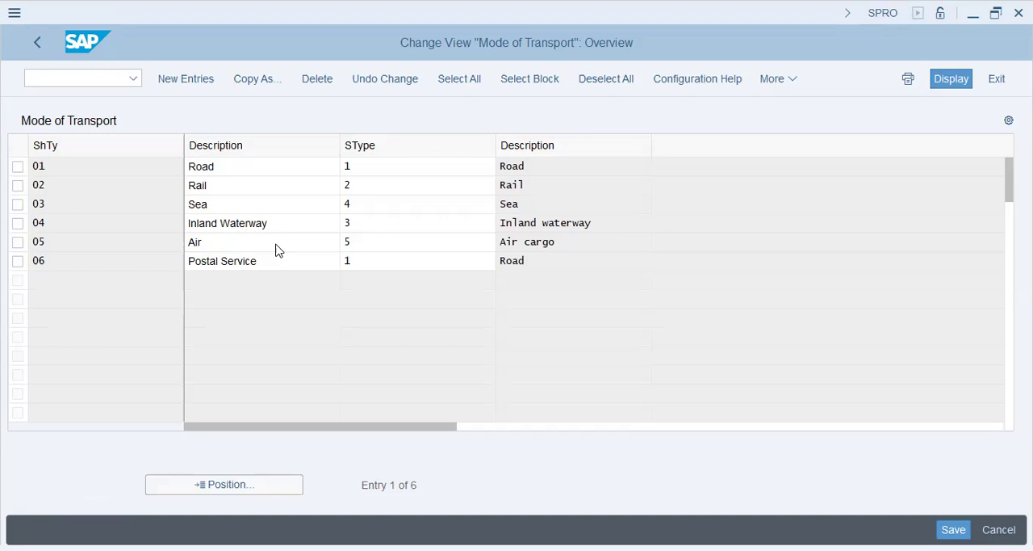
Open Define Shipping Types and review the Truck, Mail, Rail and Sea entries with their modes of transport.
click(36, 45)
click(135, 401)
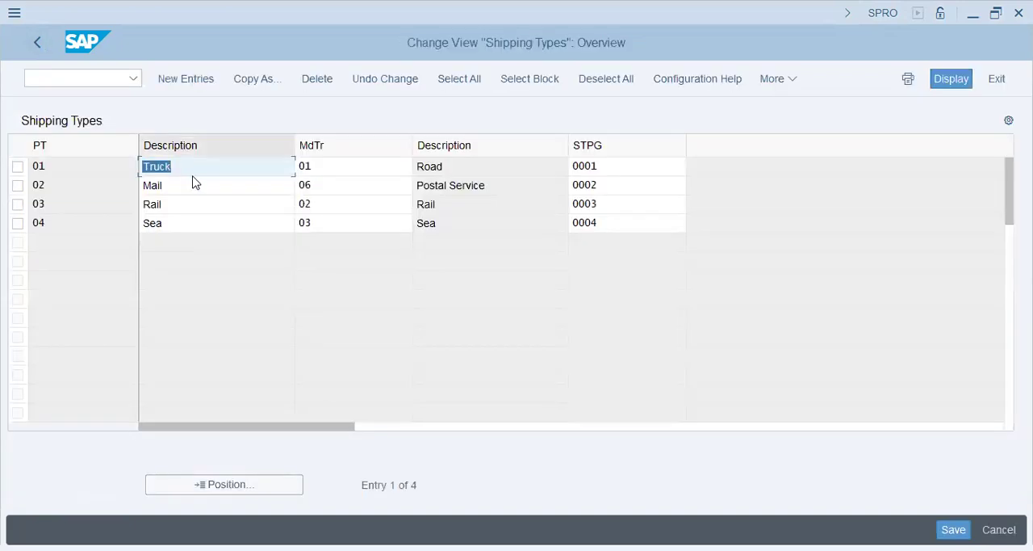
click(194, 186)
click(194, 223)
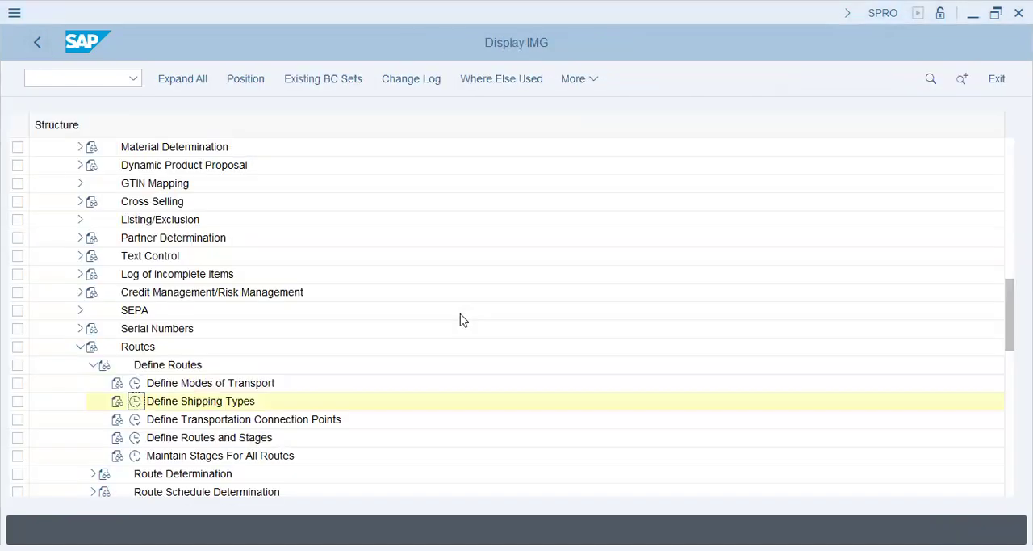
Go back to the project overview, reopen the SAP Reference IMG and expand Sales and Distribution.
key(F3)
click(180, 84)
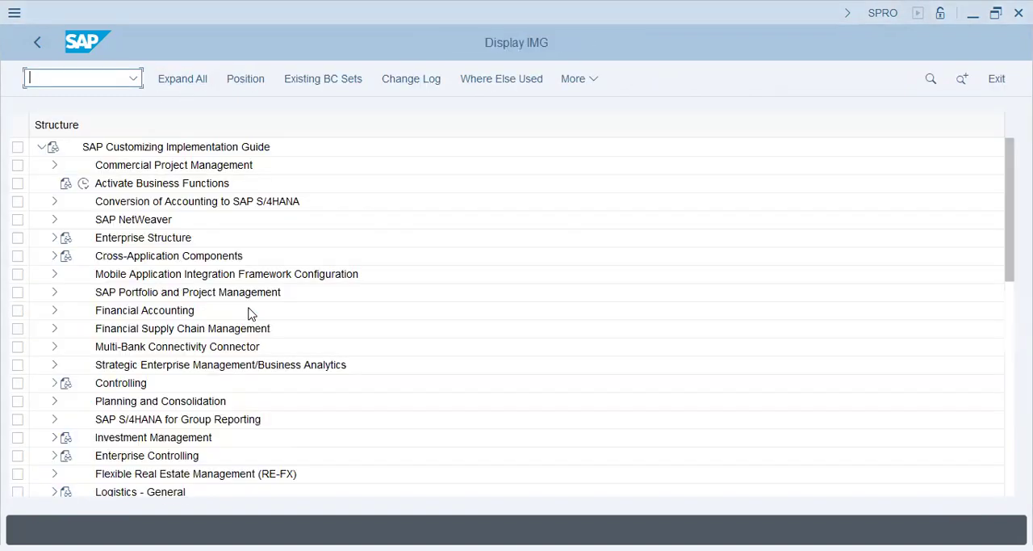
click(192, 309)
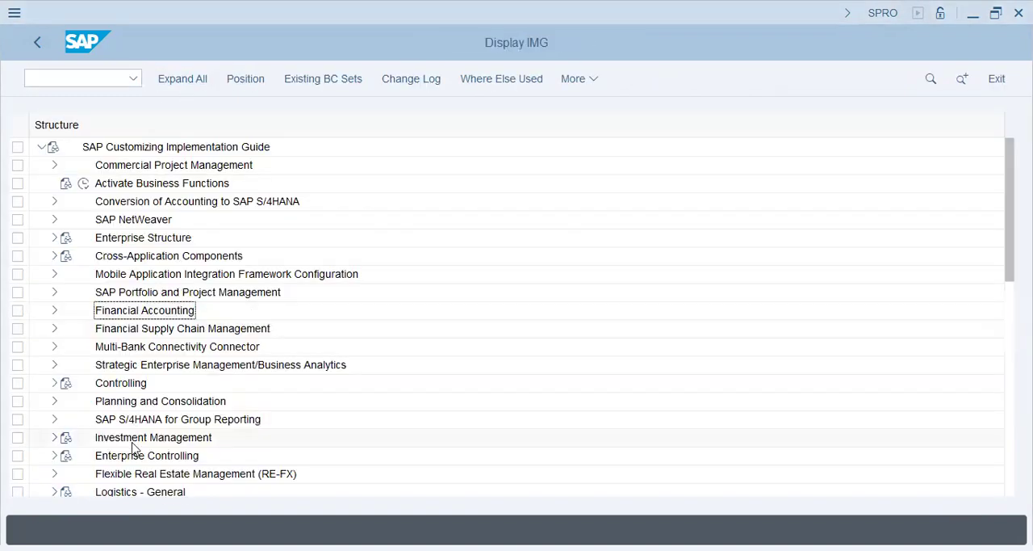
scroll(133, 446, down, 2)
click(135, 482)
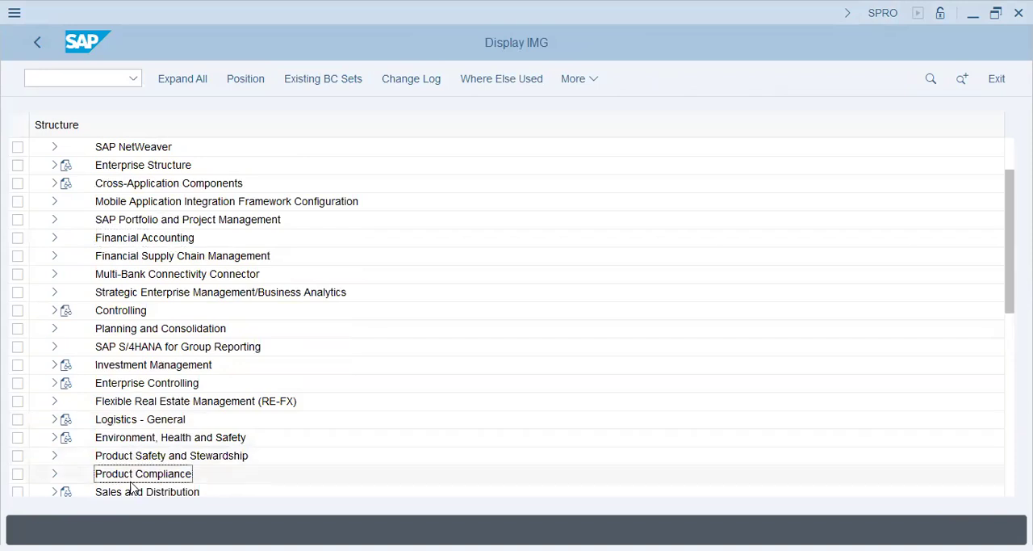
scroll(126, 452, down, 2)
scroll(126, 452, down, 2)
click(54, 402)
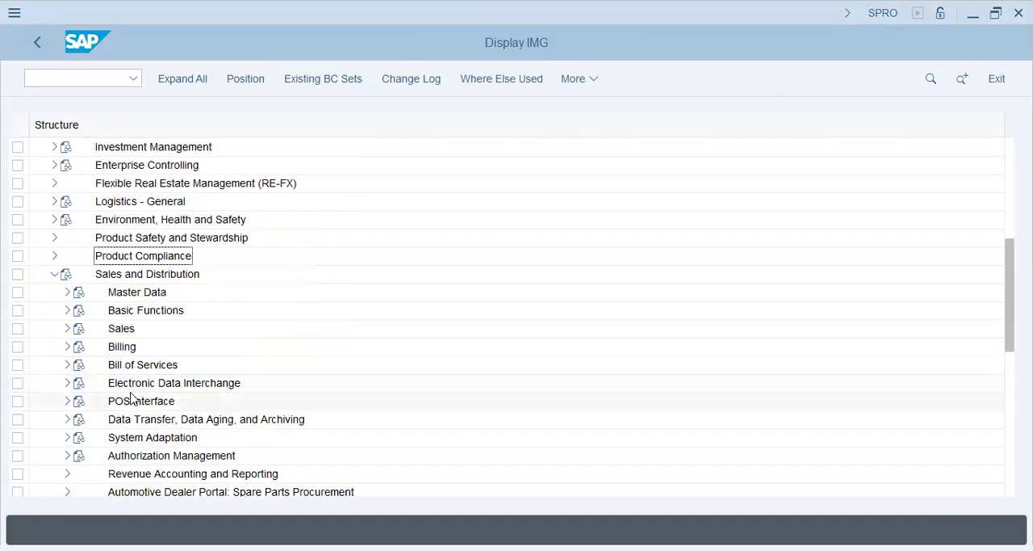
Expand Basic Functions within Sales and Distribution and expose the subnodes of Routes.
scroll(132, 397, down, 2)
click(67, 238)
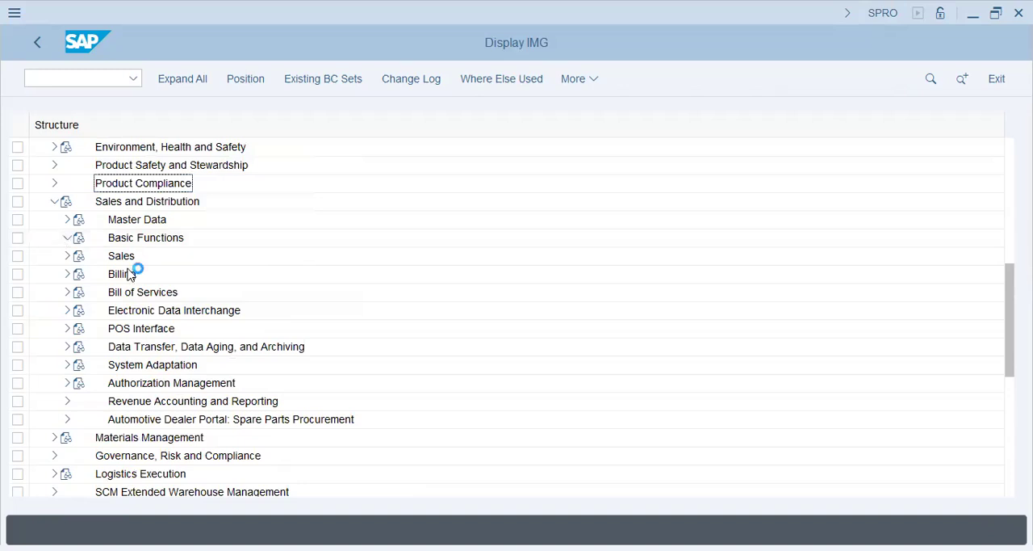
click(164, 244)
scroll(165, 436, down, 3)
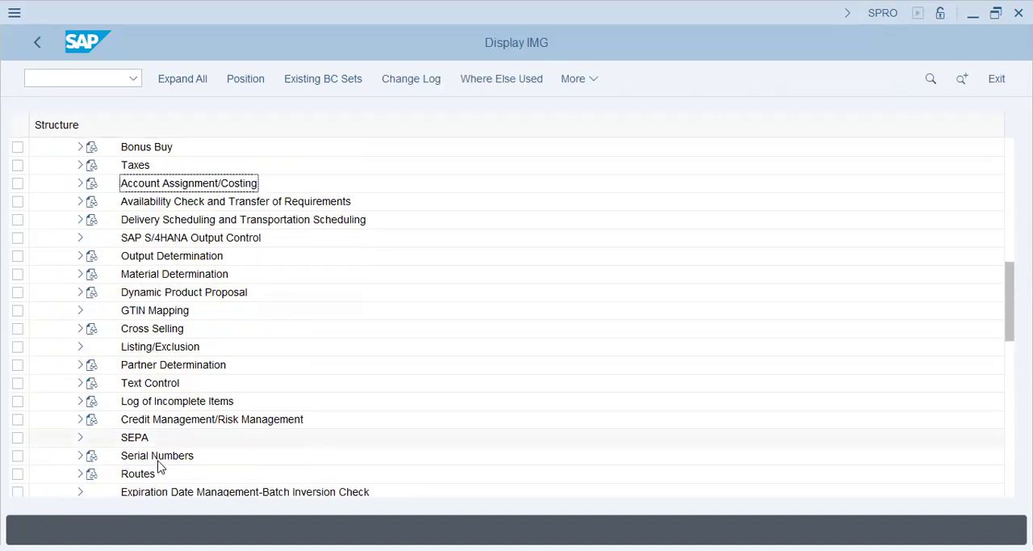
scroll(120, 421, down, 1)
click(80, 382)
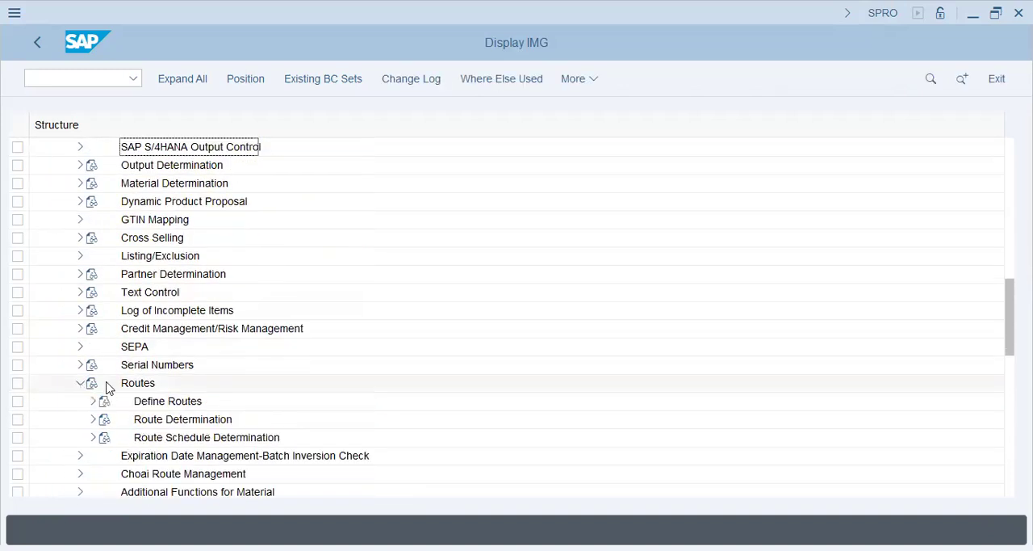
Expand Define Routes and open the Define Routes and Stages activity.
click(100, 405)
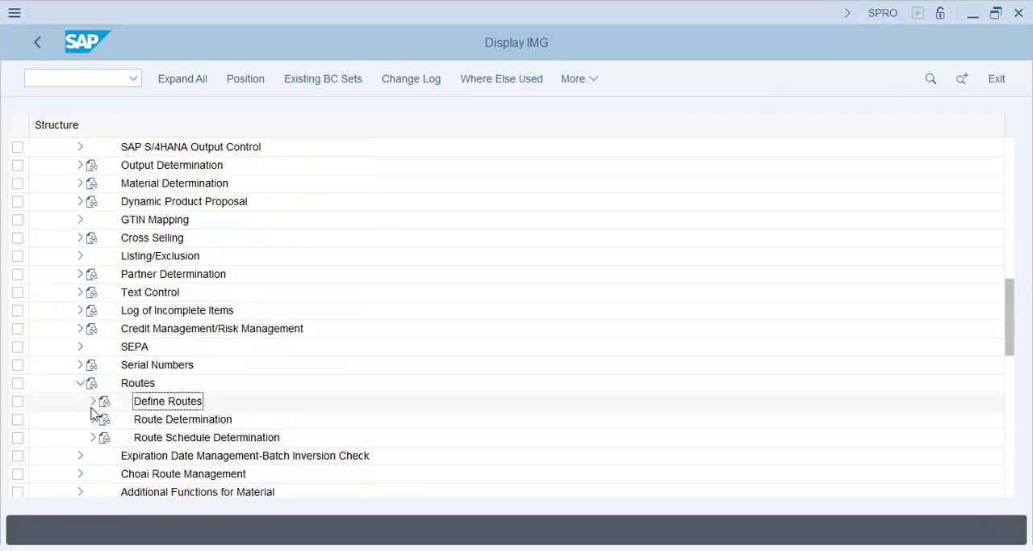
click(101, 403)
scroll(274, 339, down, 3)
click(250, 403)
click(242, 419)
click(135, 419)
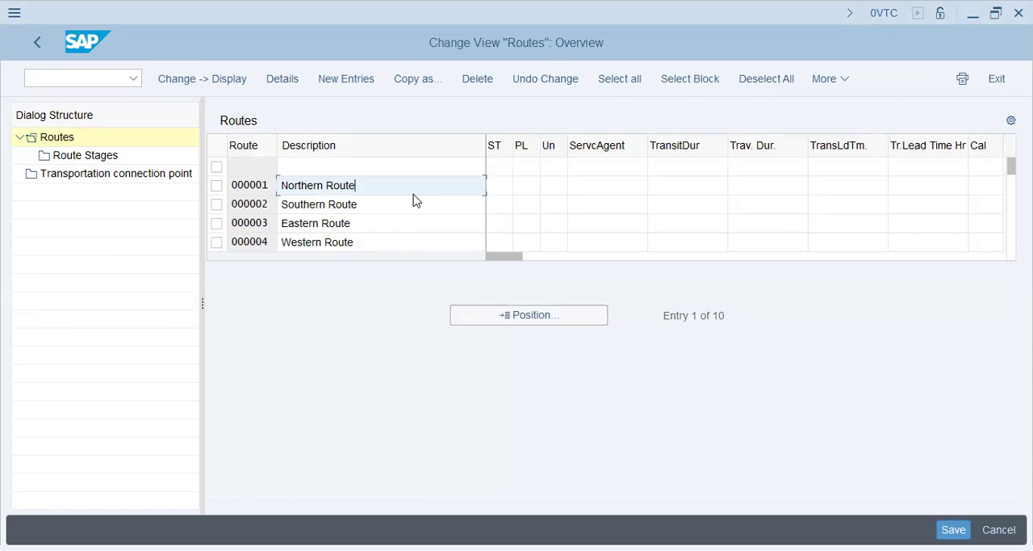
Review the route entries, focusing on 000001 Northern Route and 000002 Southern Route.
key(ctrl+a)
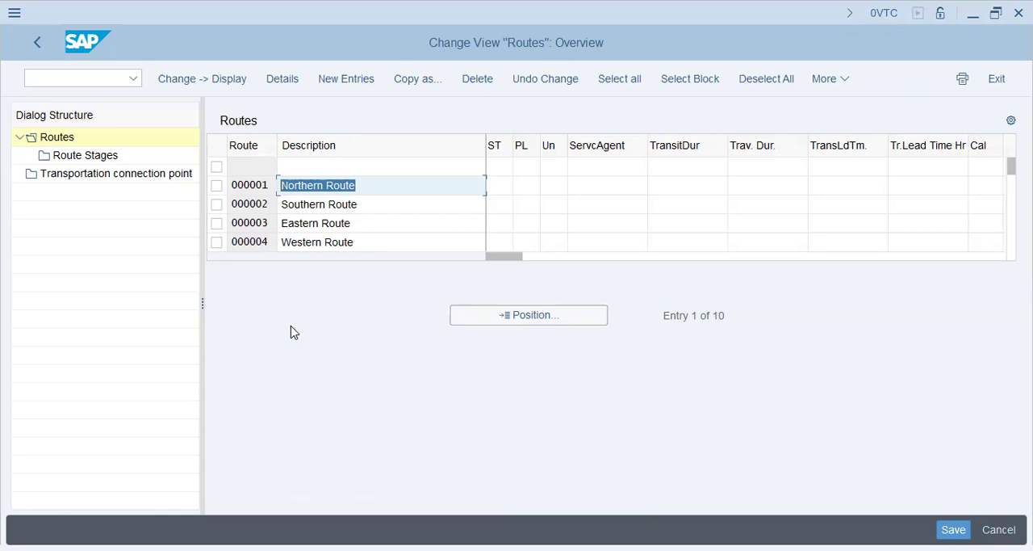
click(393, 194)
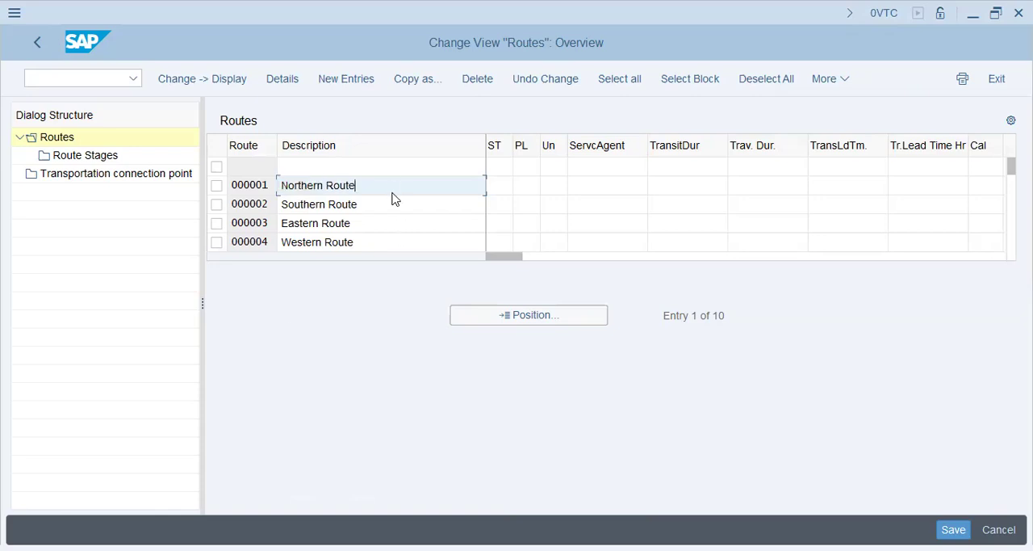
key(Down)
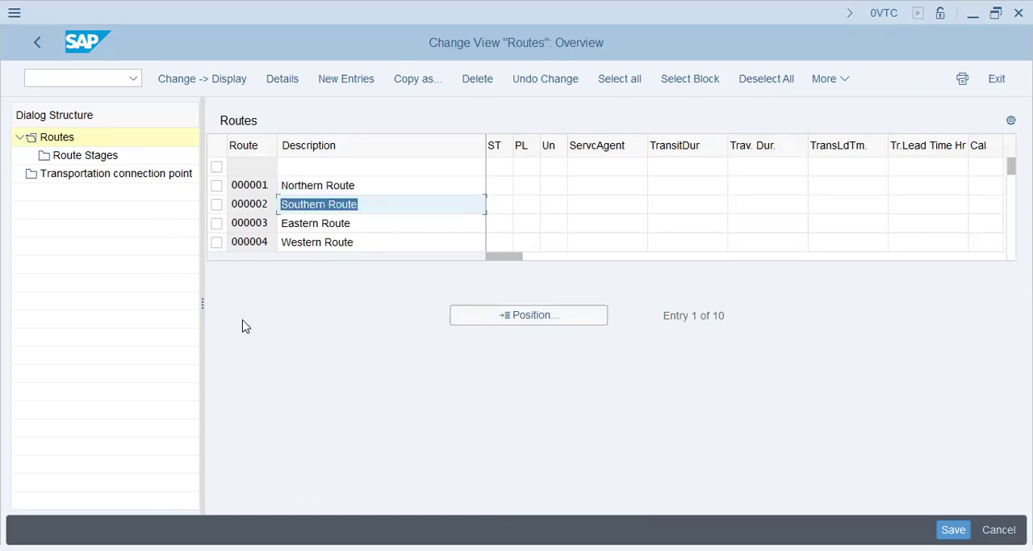
click(382, 181)
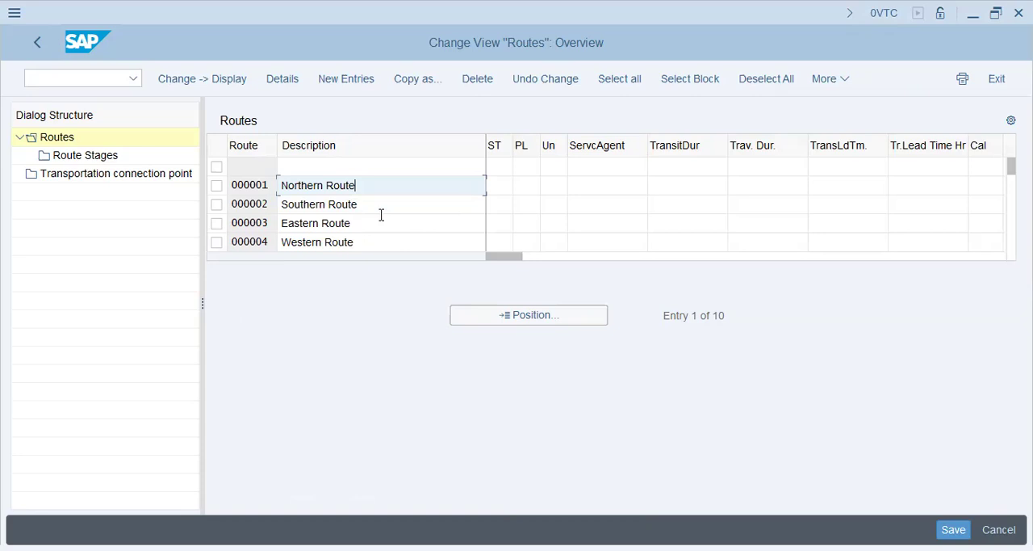
drag(358, 185, 189, 182)
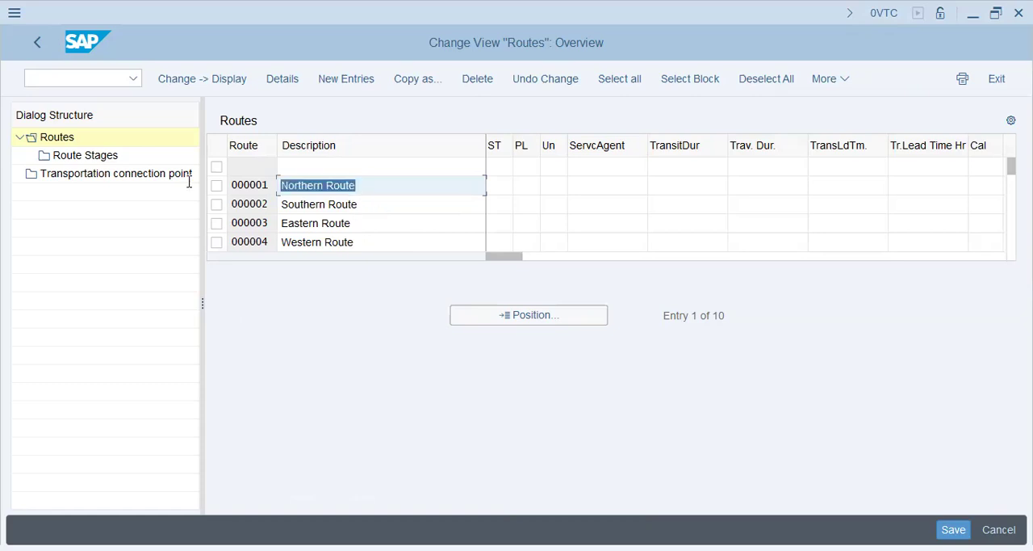
drag(369, 201, 192, 202)
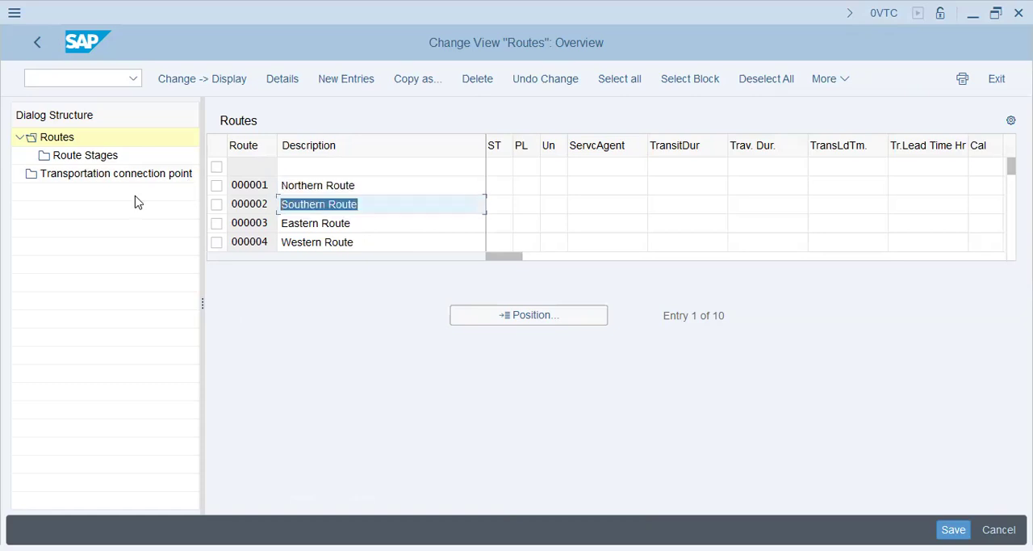
Open the route stages of route 000001 Northern Route and examine the columns, including Distance.
click(216, 185)
click(91, 156)
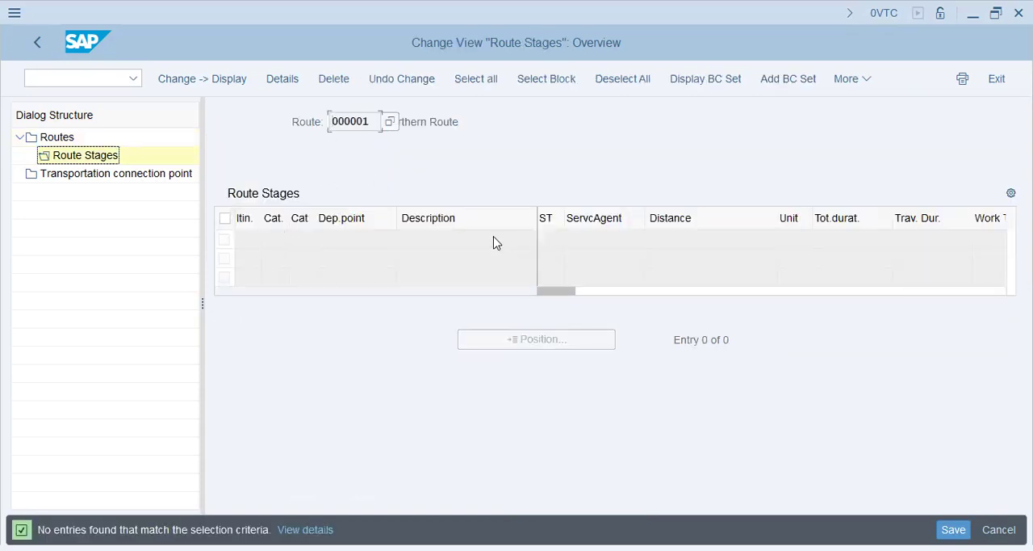
click(715, 226)
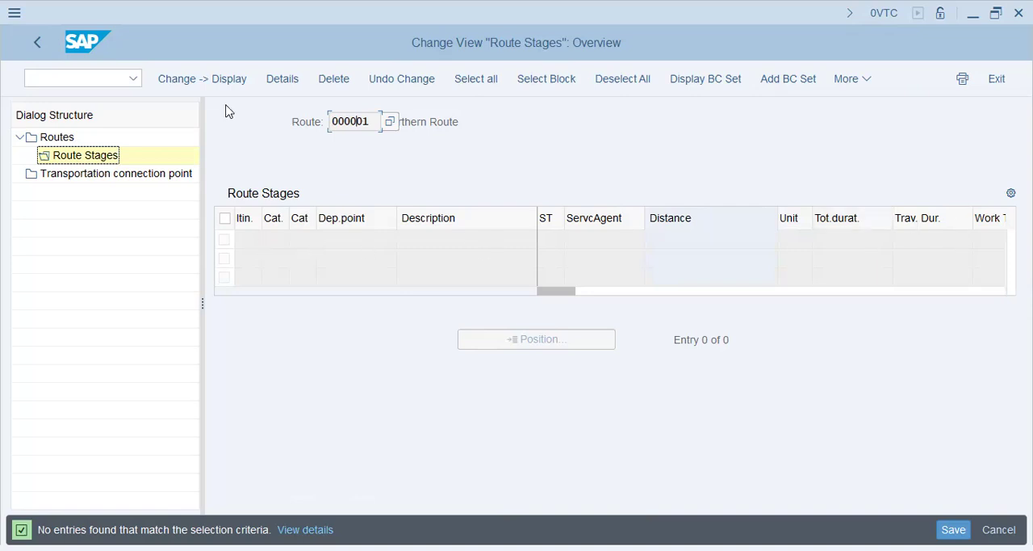
Leave the route stages, open the transportation connection points, and examine each entry's description and customs office description.
click(35, 44)
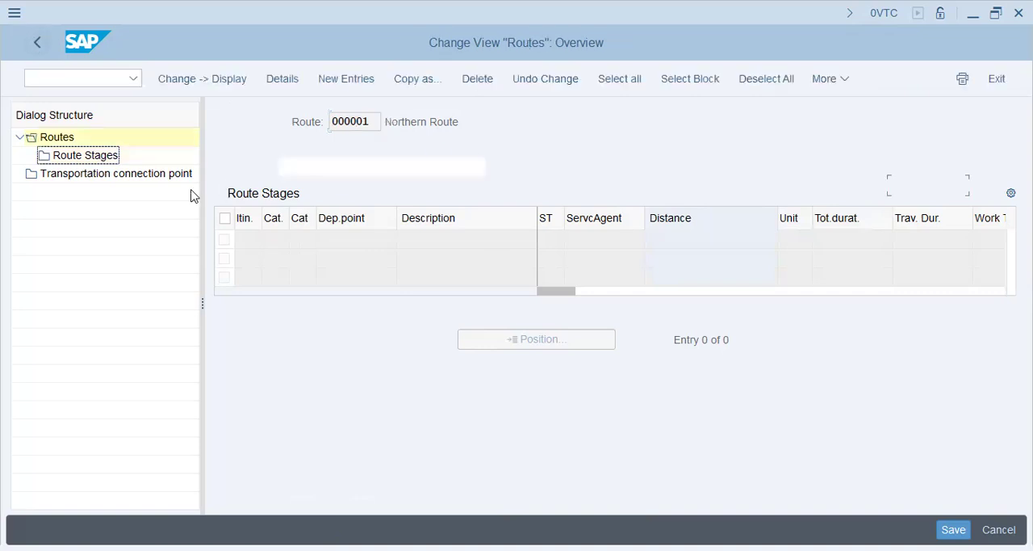
double_click(148, 177)
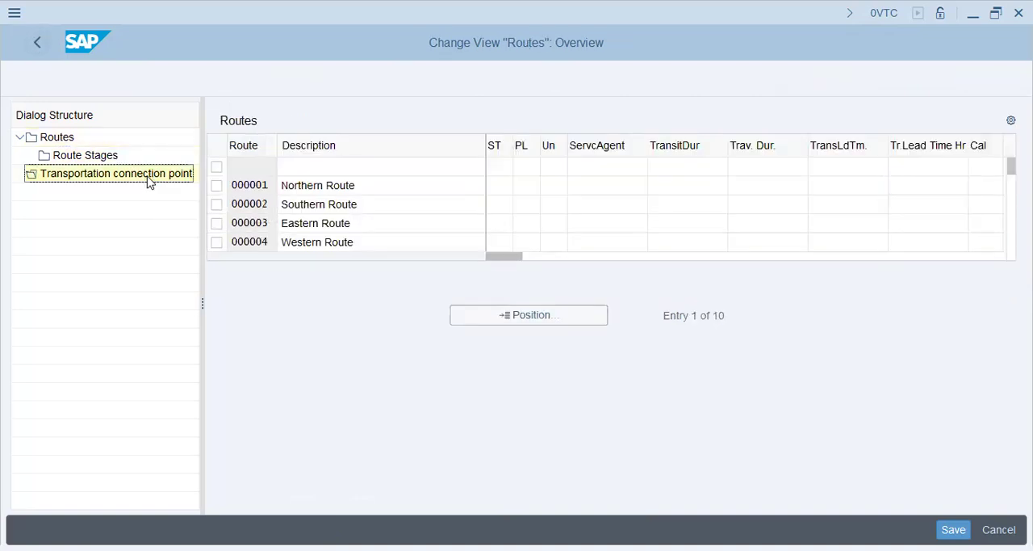
click(408, 173)
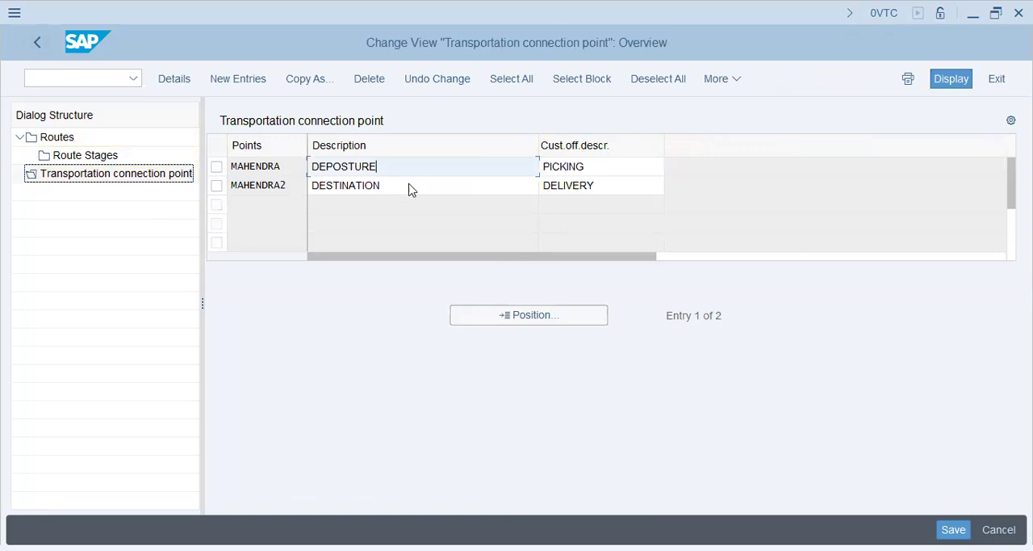
click(410, 187)
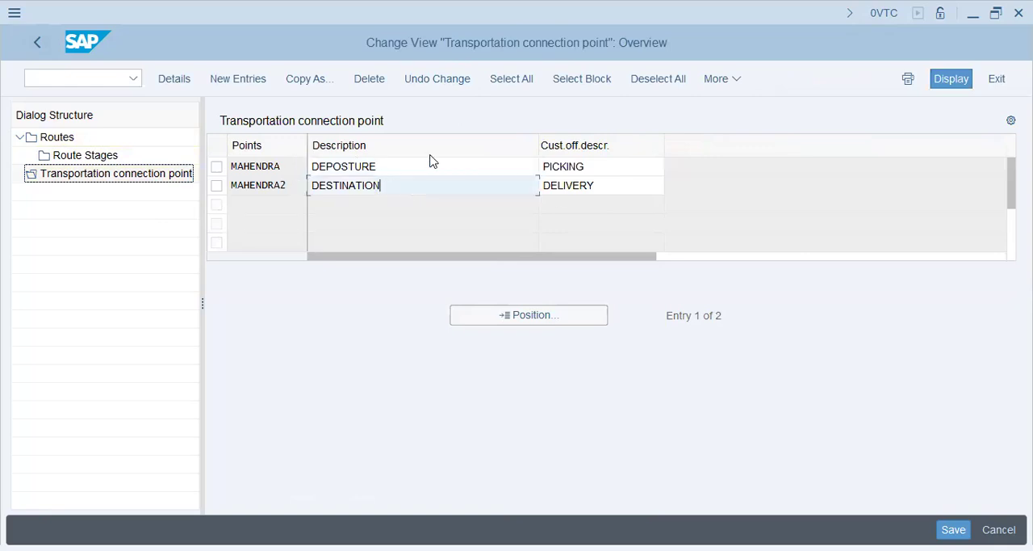
click(617, 171)
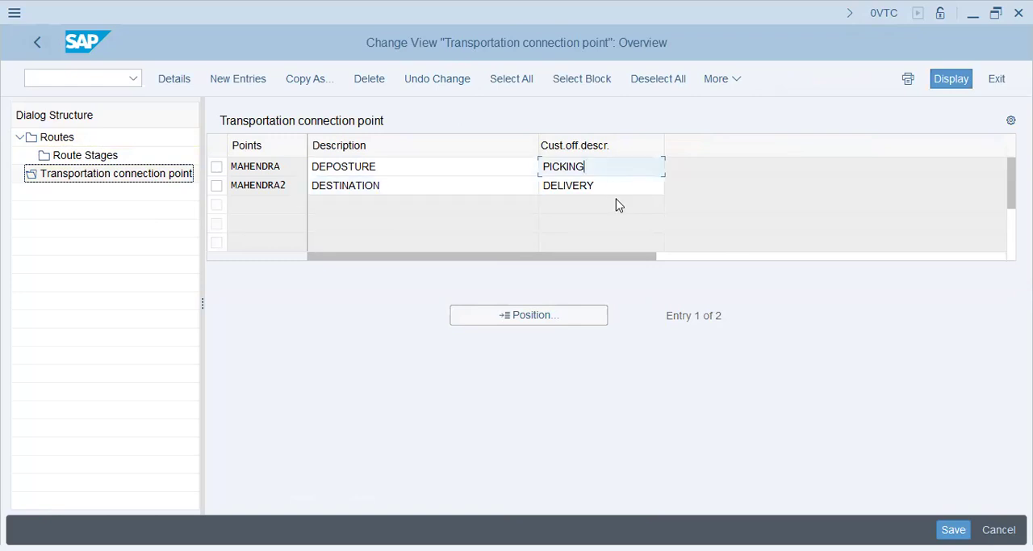
click(618, 189)
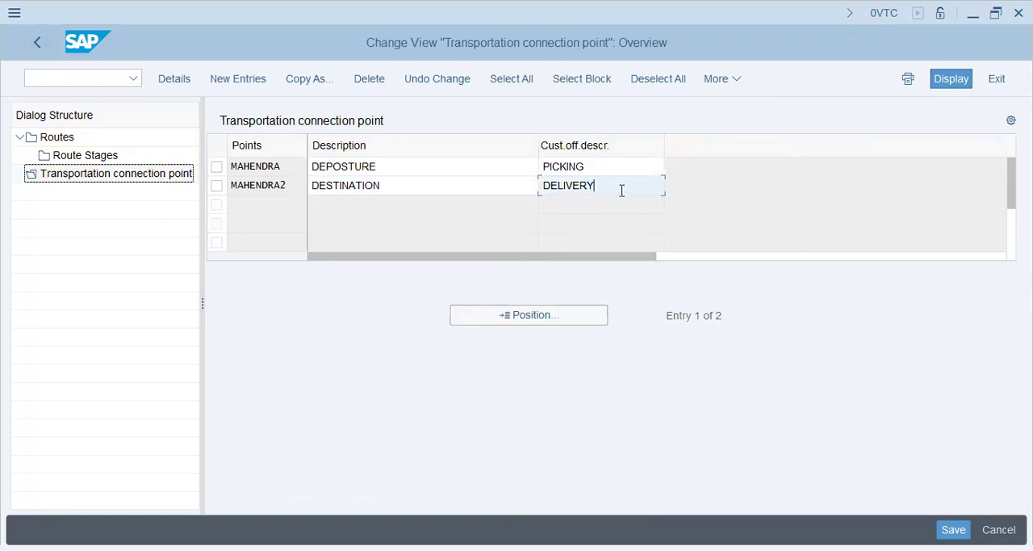
drag(621, 192, 248, 194)
drag(373, 184, 208, 193)
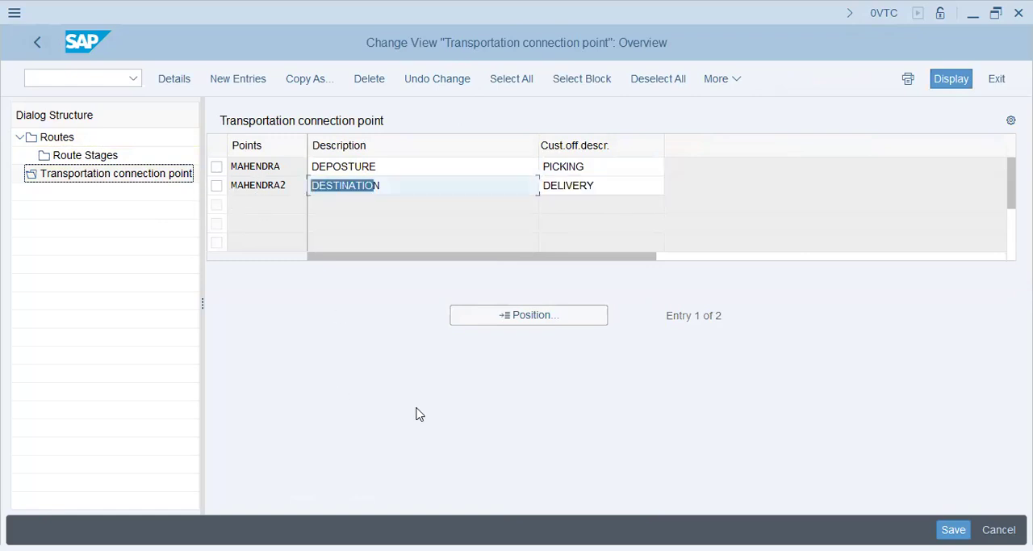